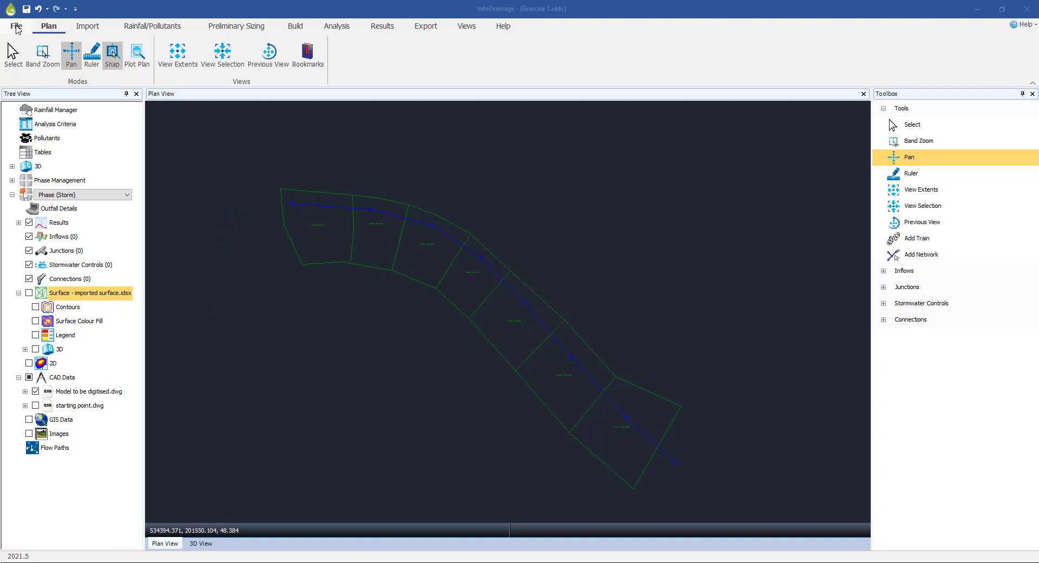
{"action": "left_click", "coordinate": [16, 28]}
{"action": "left_click", "coordinate": [38, 66]}
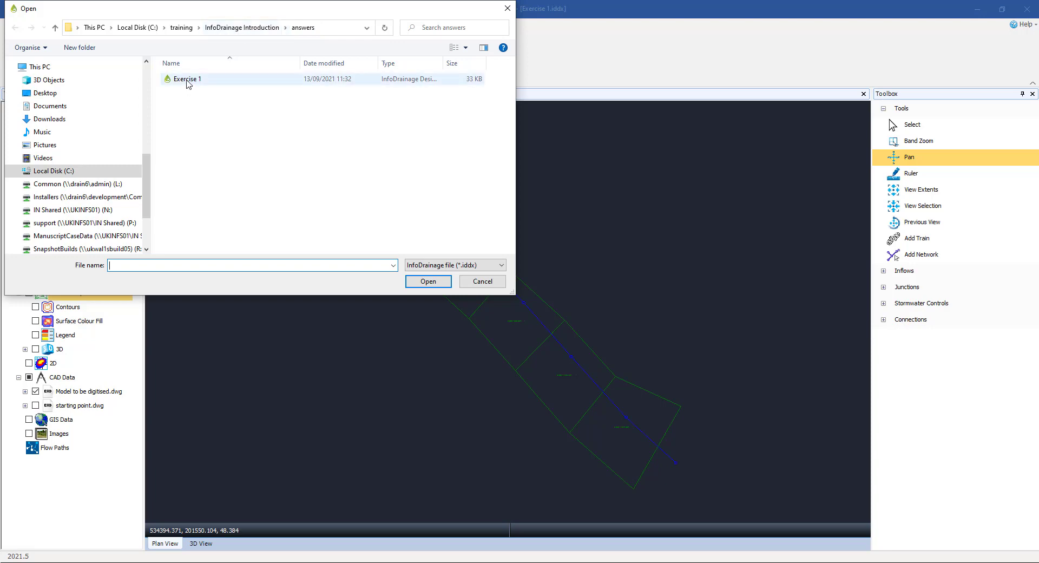
{"action": "left_click", "coordinate": [480, 282]}
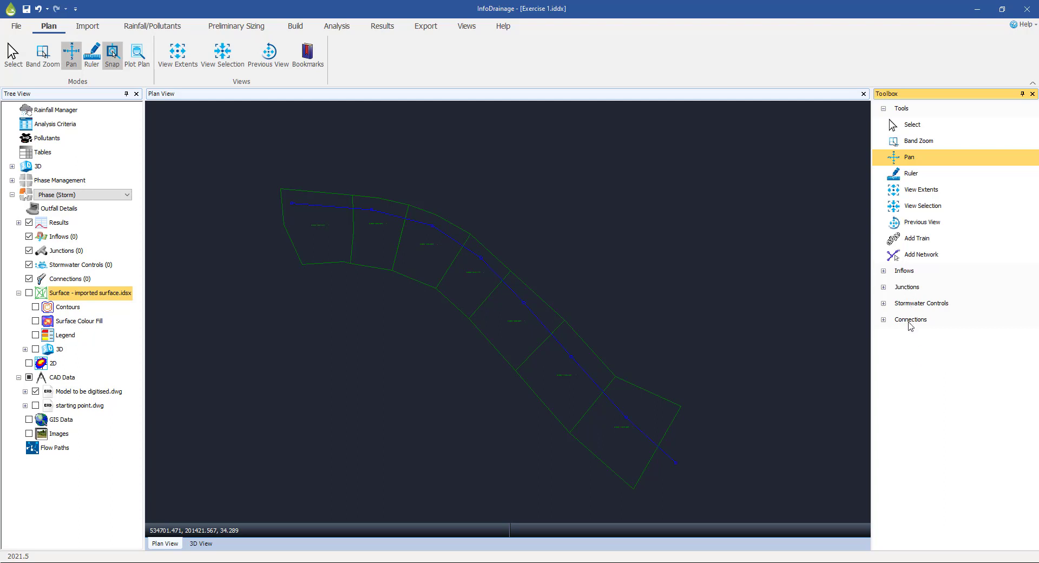
Step: Examine the available junction, connection, stormwater control and inflow types in the toolbox
{"action": "left_click", "coordinate": [885, 291]}
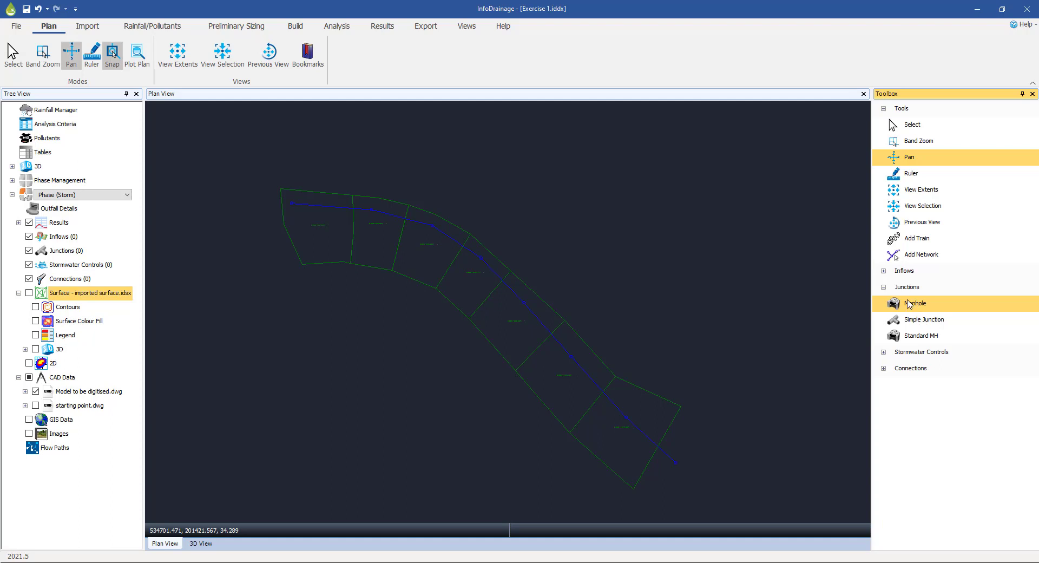
{"action": "left_click", "coordinate": [883, 287]}
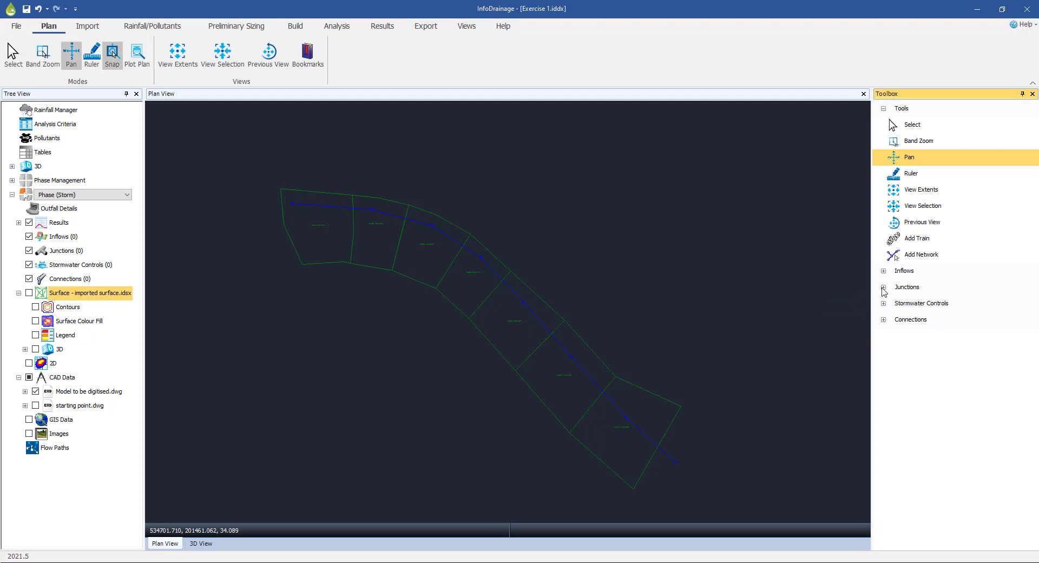
{"action": "left_click", "coordinate": [883, 319]}
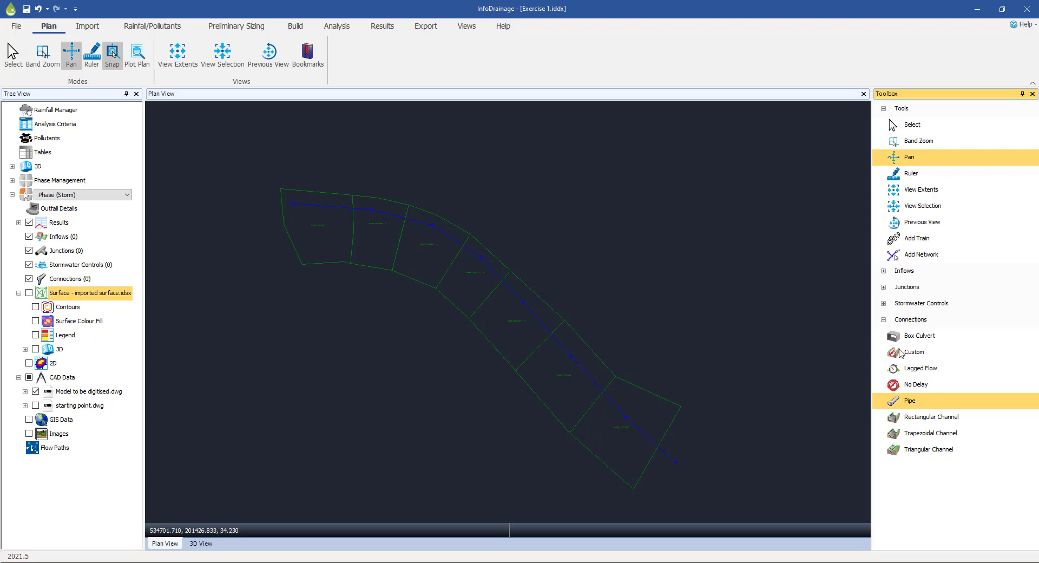
{"action": "left_click", "coordinate": [884, 320]}
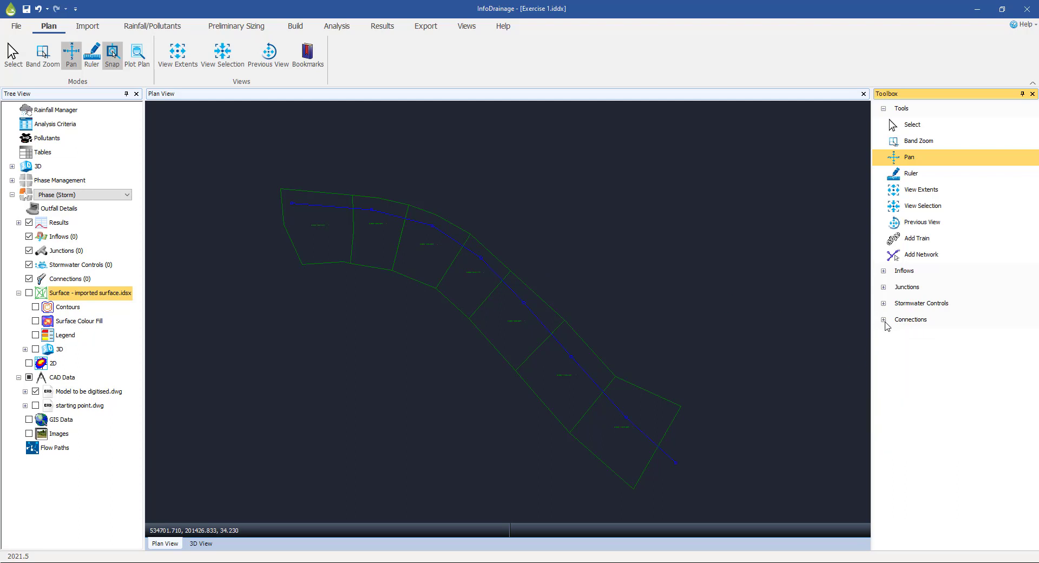
{"action": "left_click", "coordinate": [884, 304]}
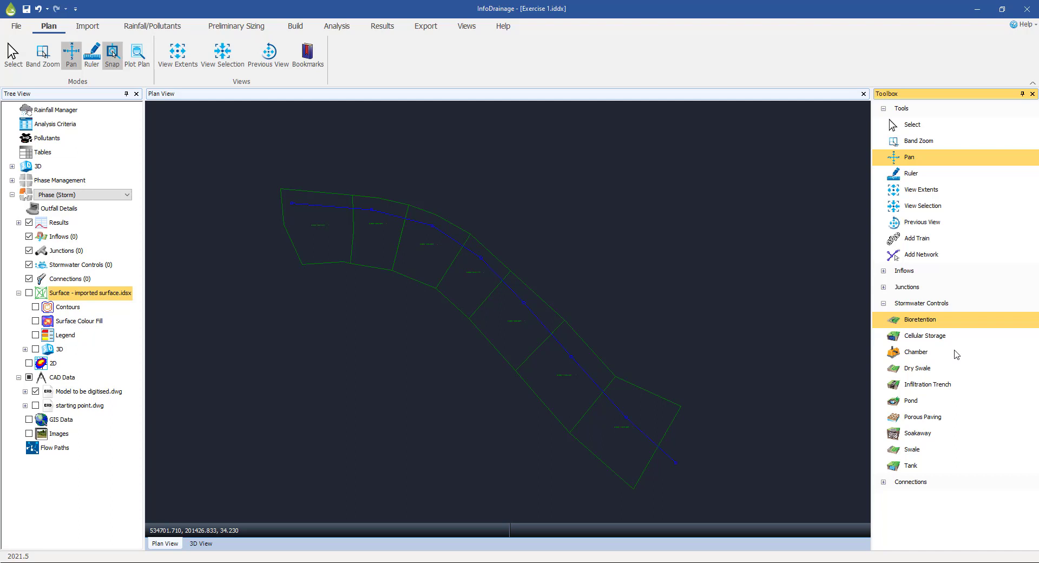
{"action": "left_click", "coordinate": [882, 304]}
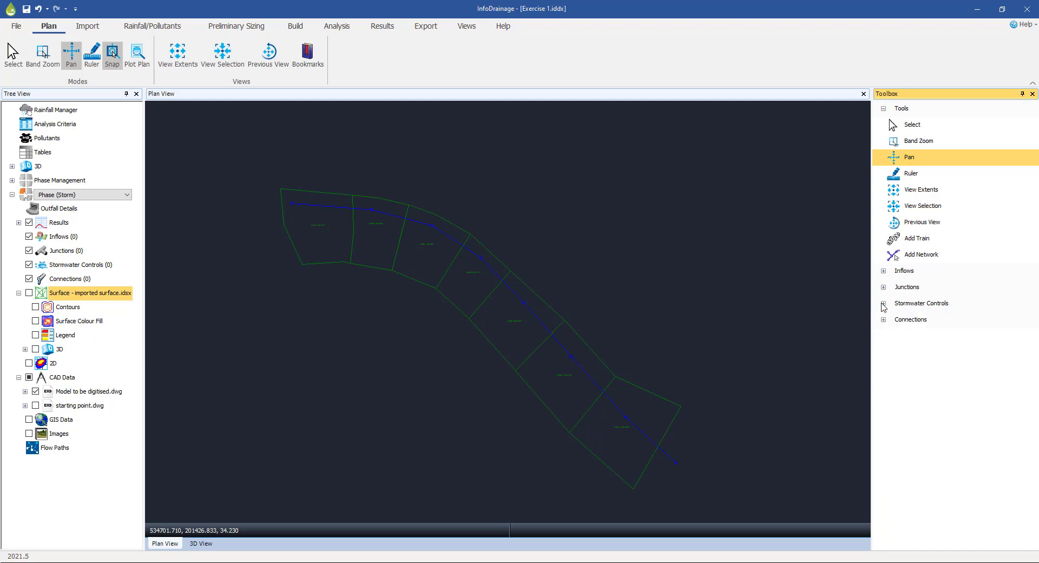
{"action": "left_click", "coordinate": [883, 271]}
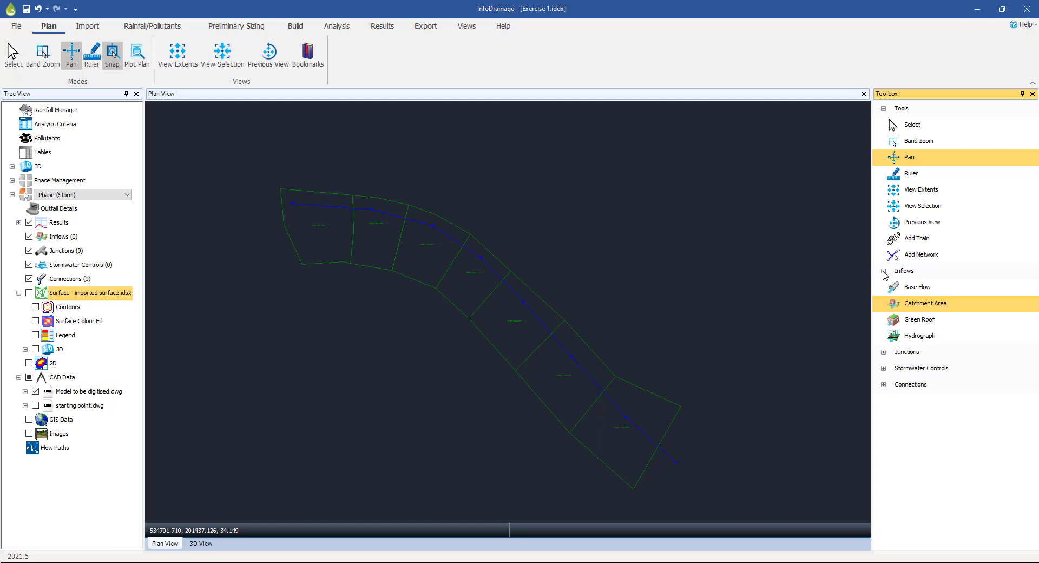
{"action": "left_click", "coordinate": [883, 272]}
Step: Place the first manhole at the upstream end of the blue CAD line, inside the first catchment
{"action": "left_click", "coordinate": [883, 288]}
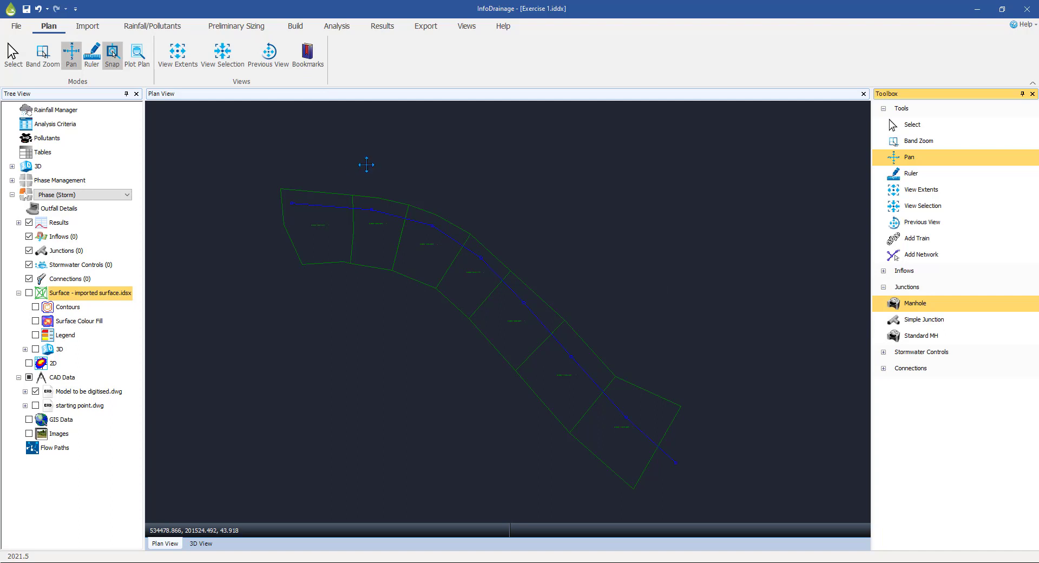
{"action": "scroll", "coordinate": [369, 159], "scroll_direction": "up", "scroll_amount": 2}
{"action": "left_click_drag", "start_coordinate": [368, 180], "coordinate": [498, 181]}
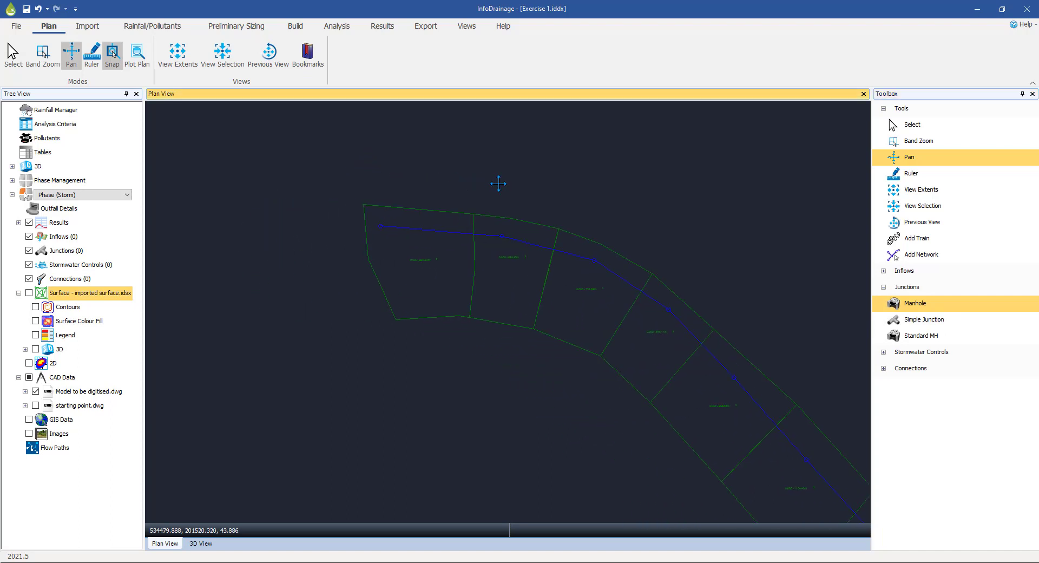
{"action": "left_click", "coordinate": [911, 304]}
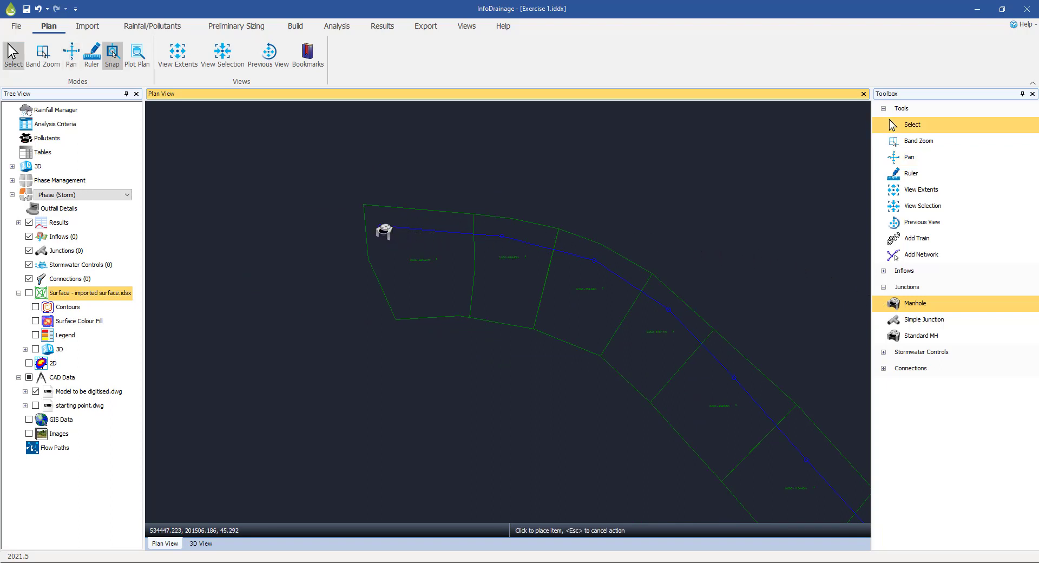
{"action": "left_click", "coordinate": [381, 226]}
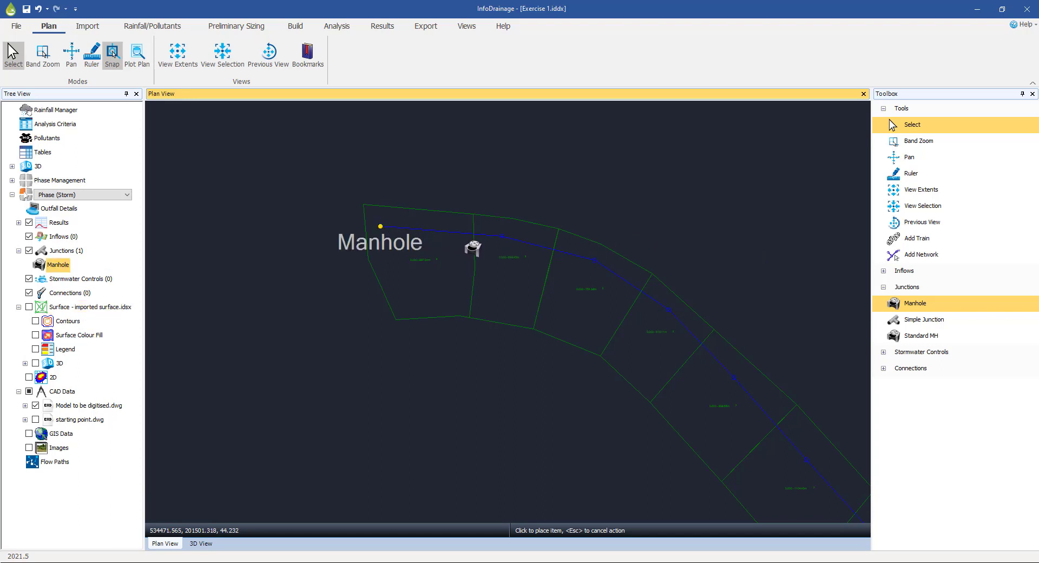
Step: Place manholes with snapping on the next three nodes of the blue CAD line
{"action": "left_click", "coordinate": [49, 25]}
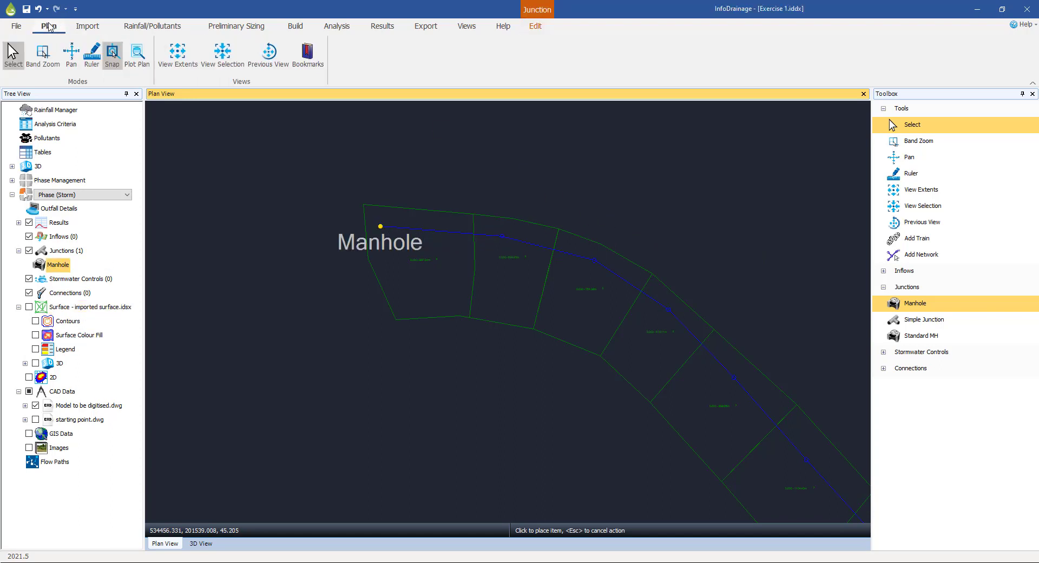
{"action": "left_click", "coordinate": [112, 53]}
{"action": "left_click", "coordinate": [503, 237]}
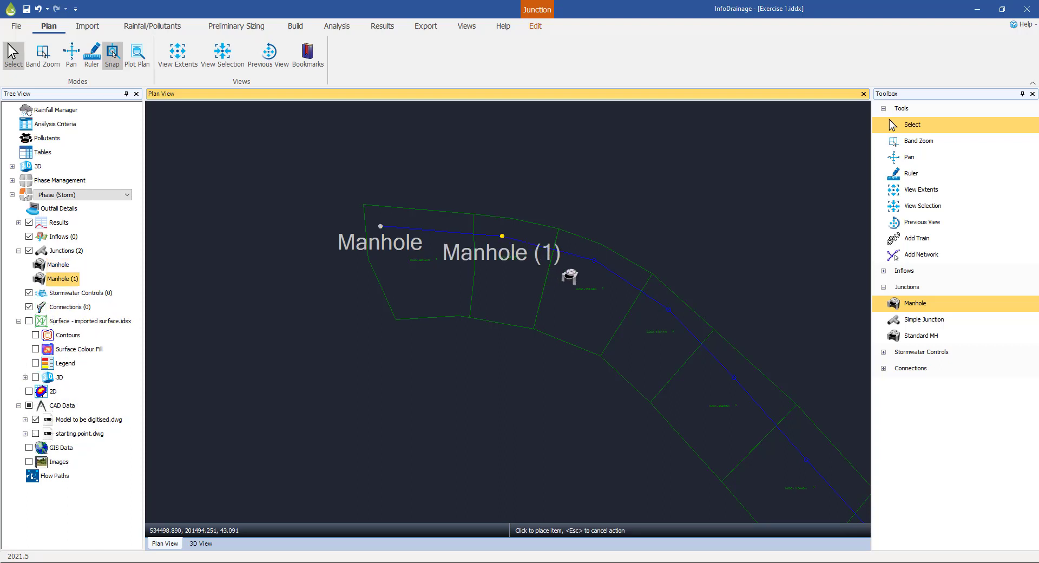
{"action": "left_click", "coordinate": [594, 260]}
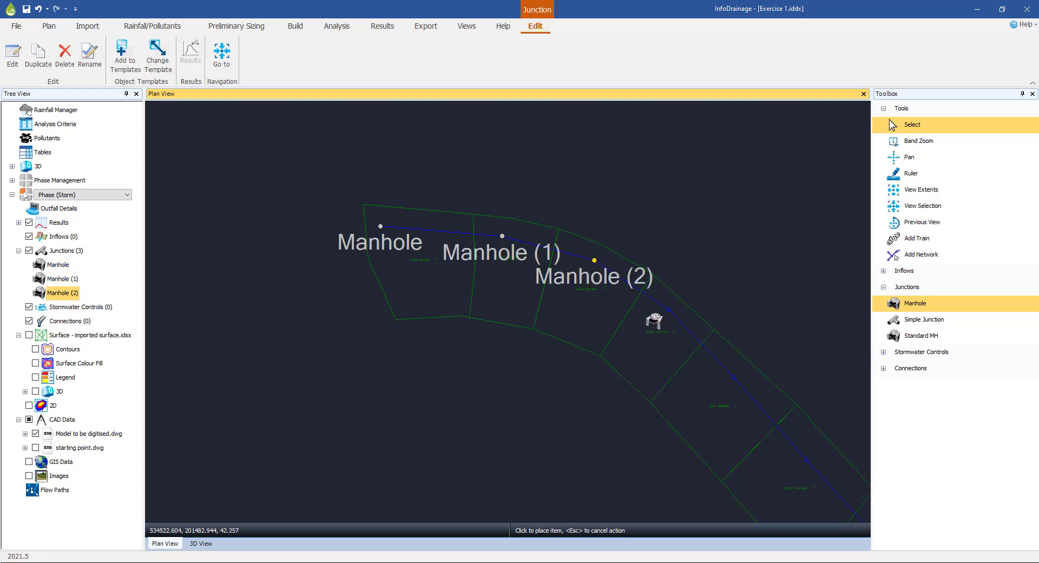
{"action": "left_click", "coordinate": [669, 309]}
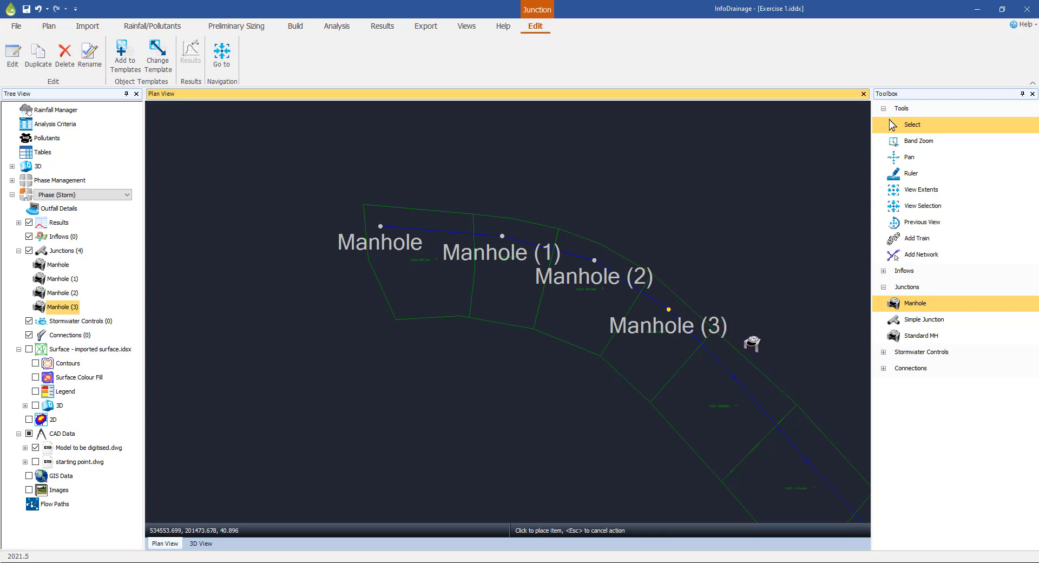
Step: Place a fifth manhole off the blue line, then move it onto the line's next node in the fifth catchment
{"action": "left_click", "coordinate": [752, 344]}
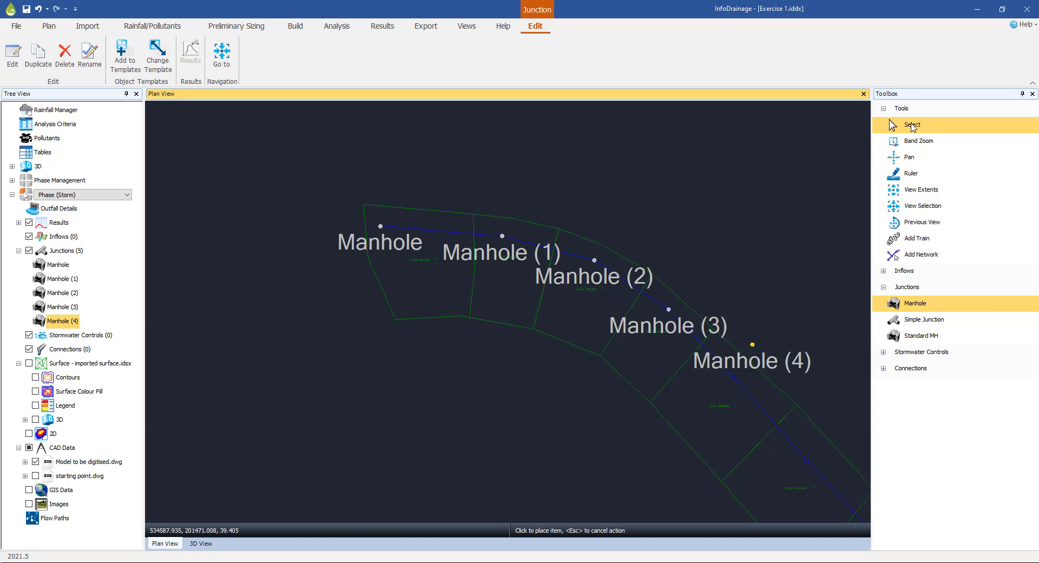
{"action": "left_click", "coordinate": [913, 126]}
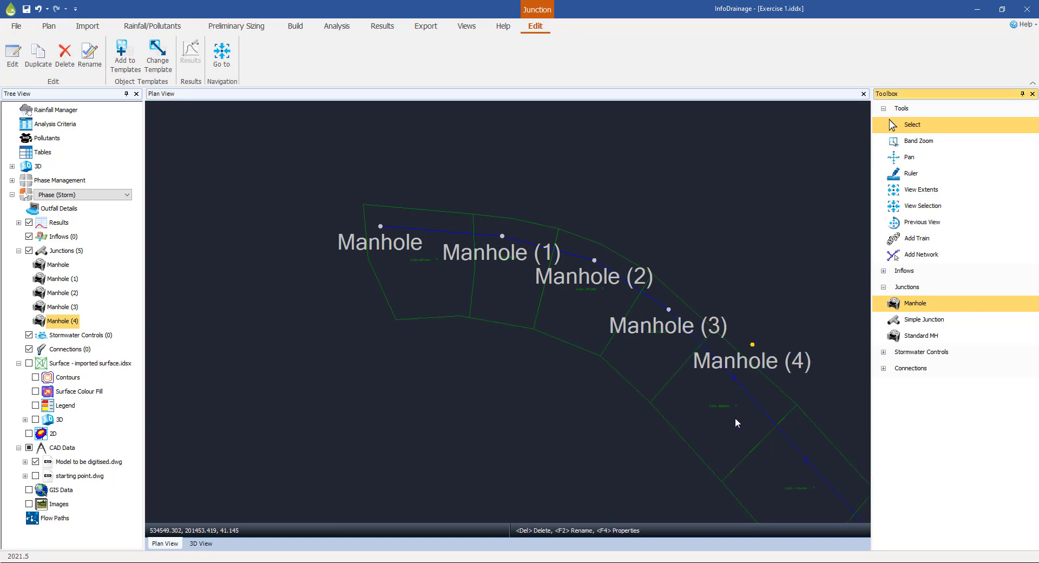
{"action": "scroll", "coordinate": [738, 416], "scroll_direction": "up", "scroll_amount": 4}
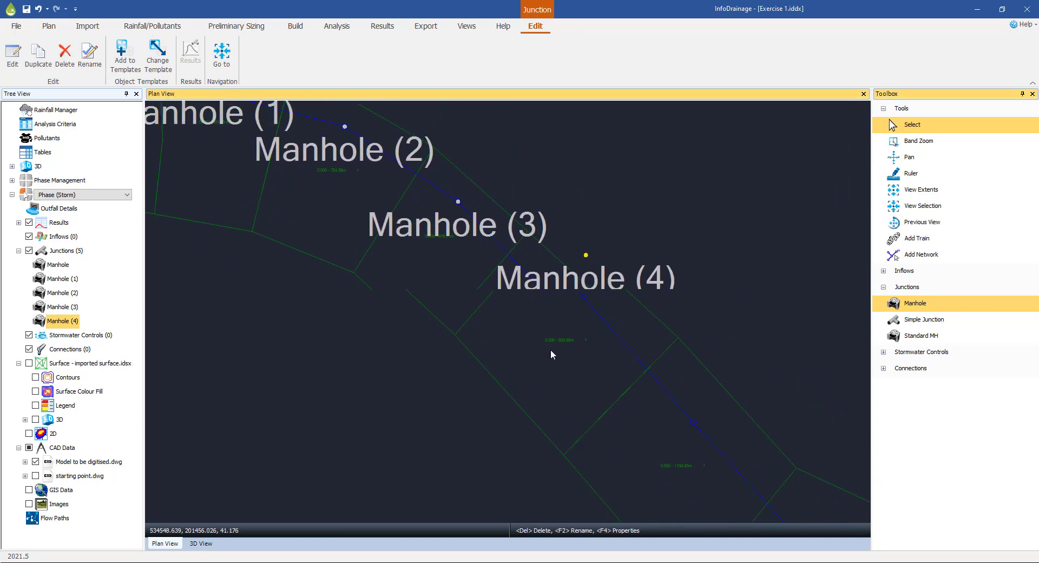
{"action": "scroll", "coordinate": [549, 351], "scroll_direction": "up", "scroll_amount": 3}
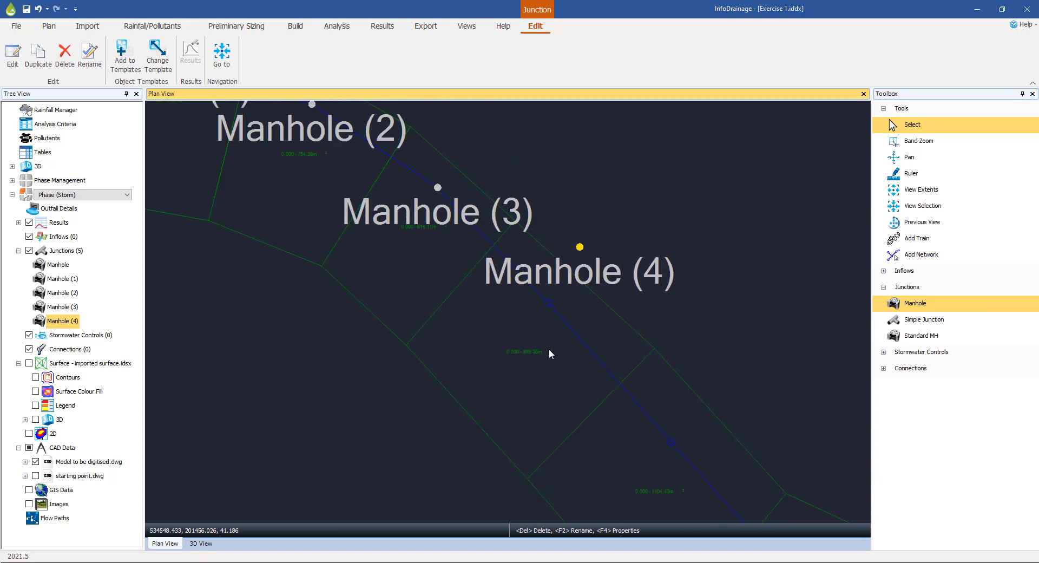
{"action": "left_click", "coordinate": [912, 126]}
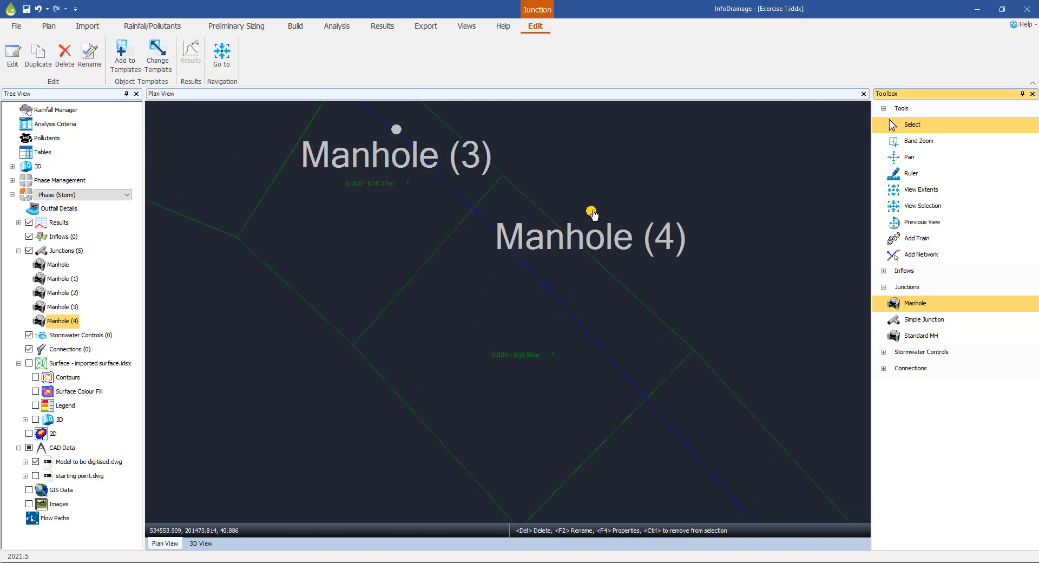
{"action": "left_click", "coordinate": [592, 212]}
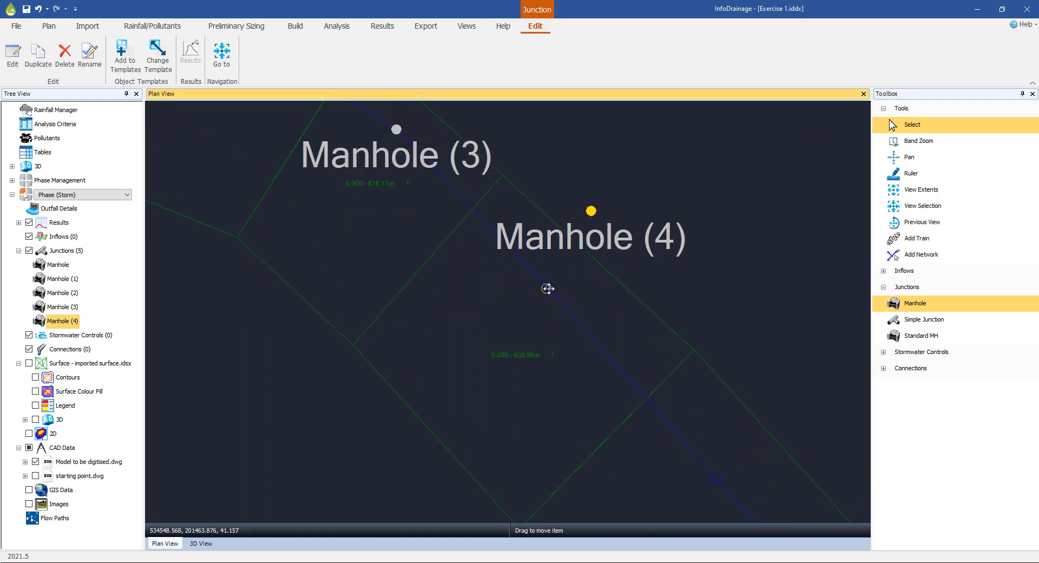
{"action": "left_click_drag", "start_coordinate": [548, 289], "coordinate": [546, 288]}
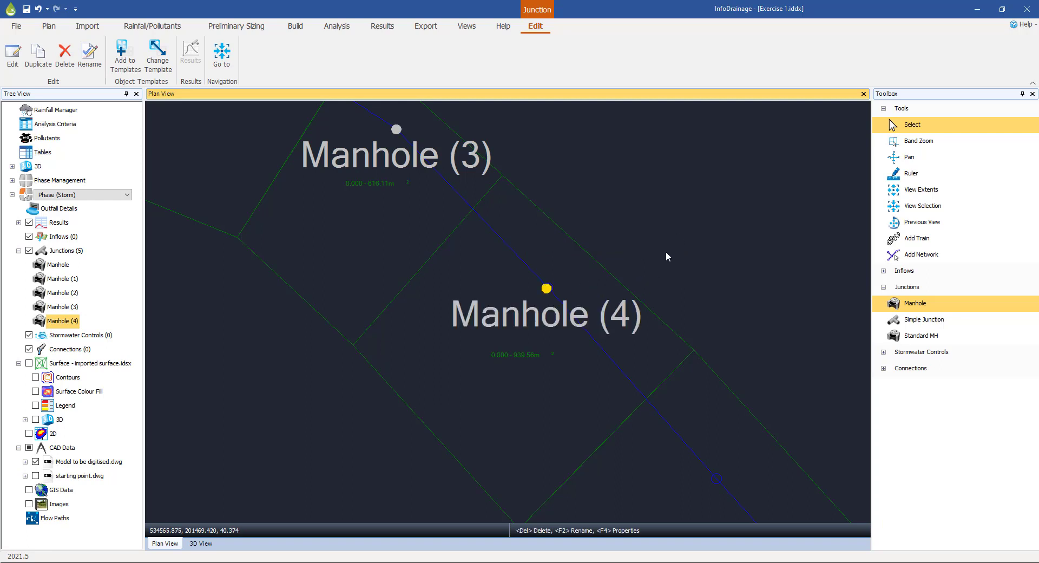
{"action": "scroll", "coordinate": [546, 287], "scroll_direction": "up", "scroll_amount": 8}
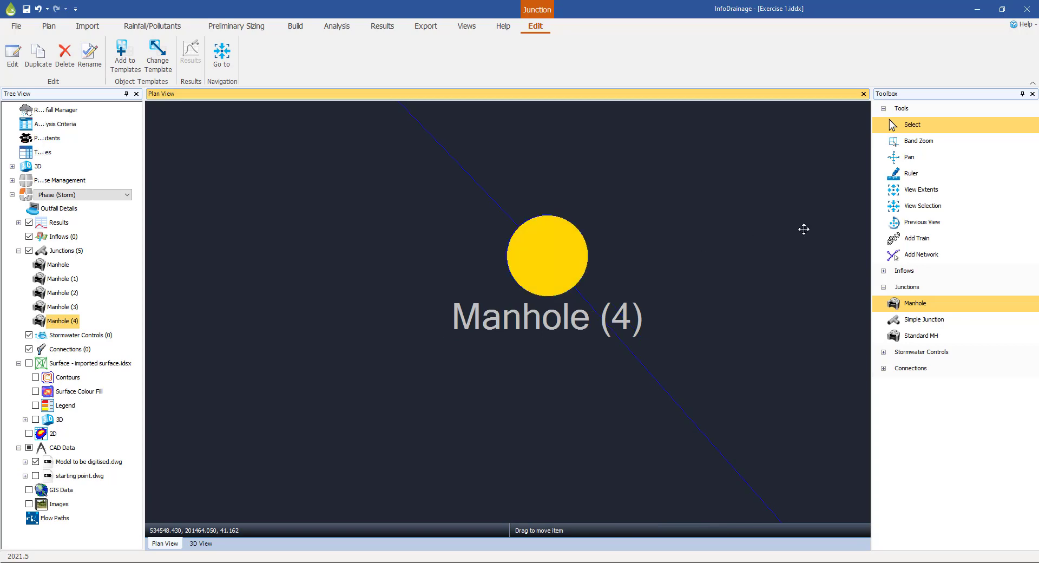
Step: Place three more manholes on the remaining nodes of the blue line, ending at its downstream end outside the last catchment
{"action": "scroll", "coordinate": [699, 261], "scroll_direction": "down", "scroll_amount": 5}
{"action": "scroll", "coordinate": [677, 314], "scroll_direction": "down", "scroll_amount": 6}
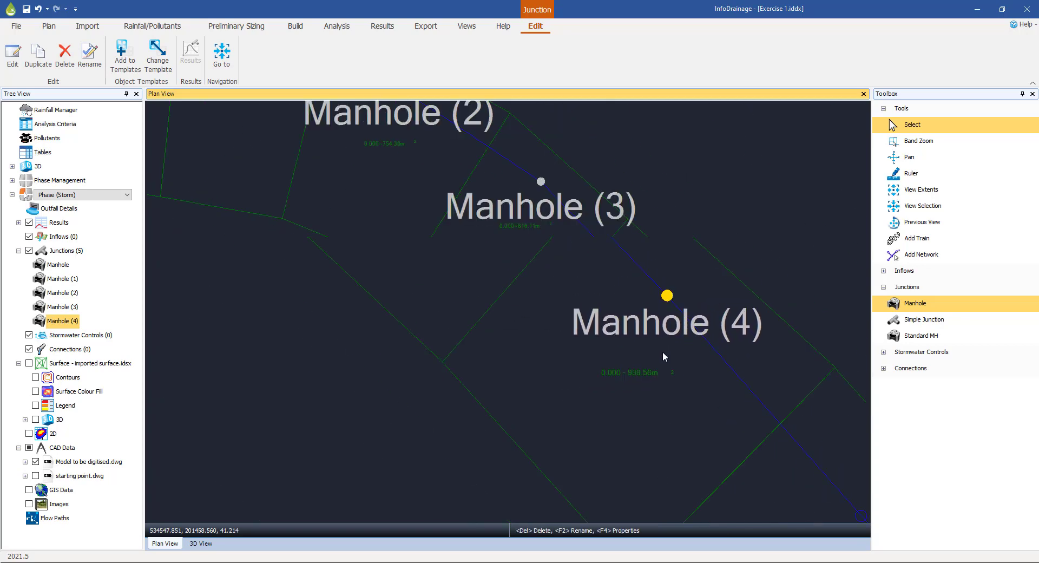
{"action": "middle_click_drag", "start_coordinate": [648, 400], "coordinate": [526, 299]}
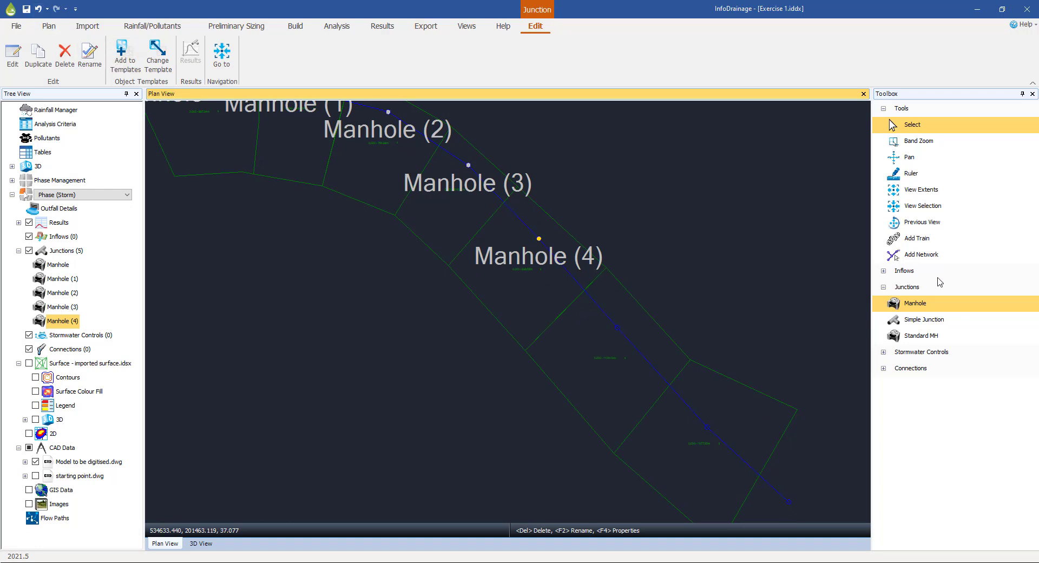
{"action": "left_click", "coordinate": [911, 304]}
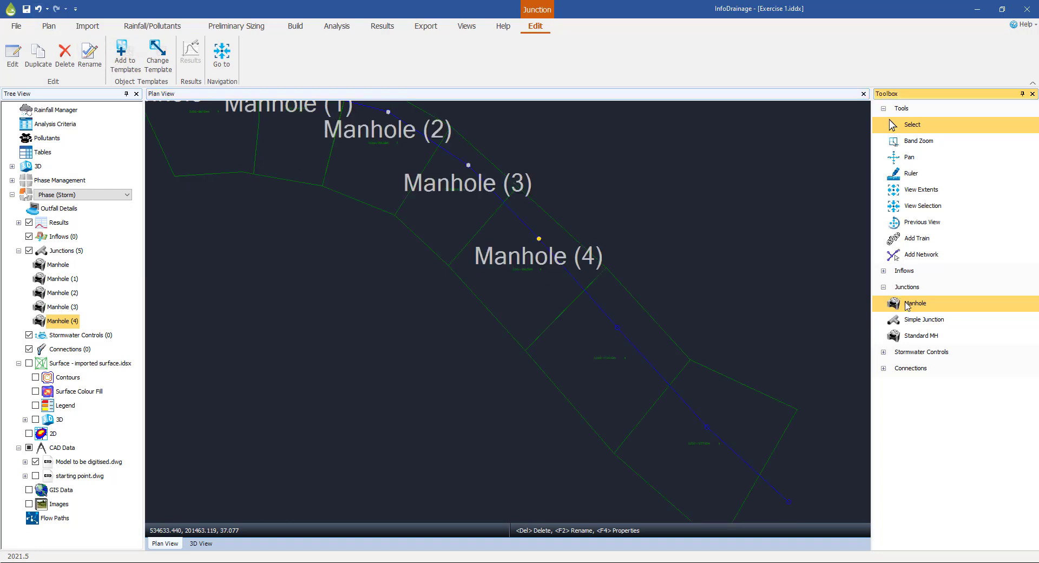
{"action": "left_click", "coordinate": [616, 327]}
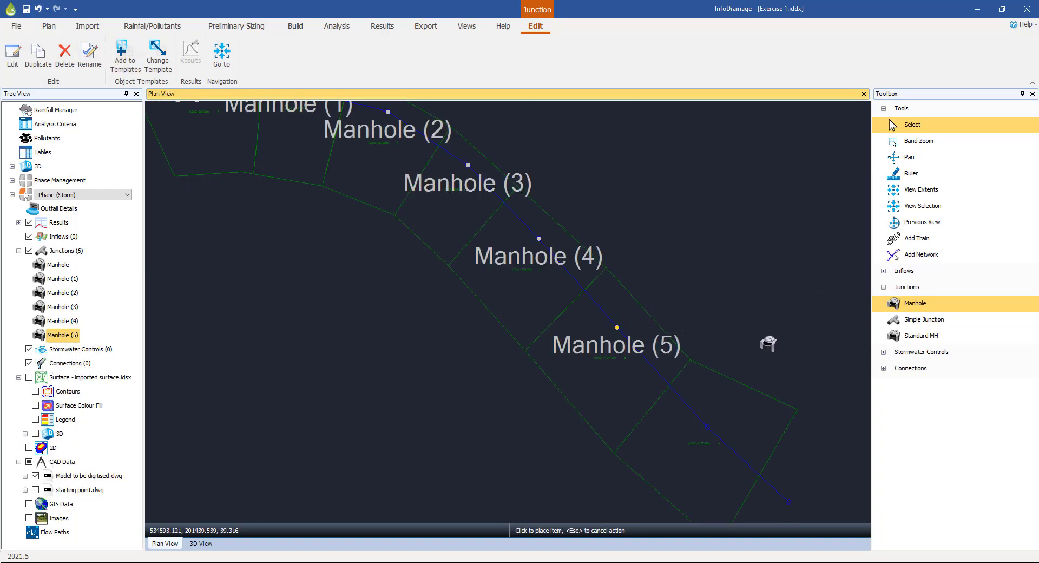
{"action": "left_click", "coordinate": [706, 427]}
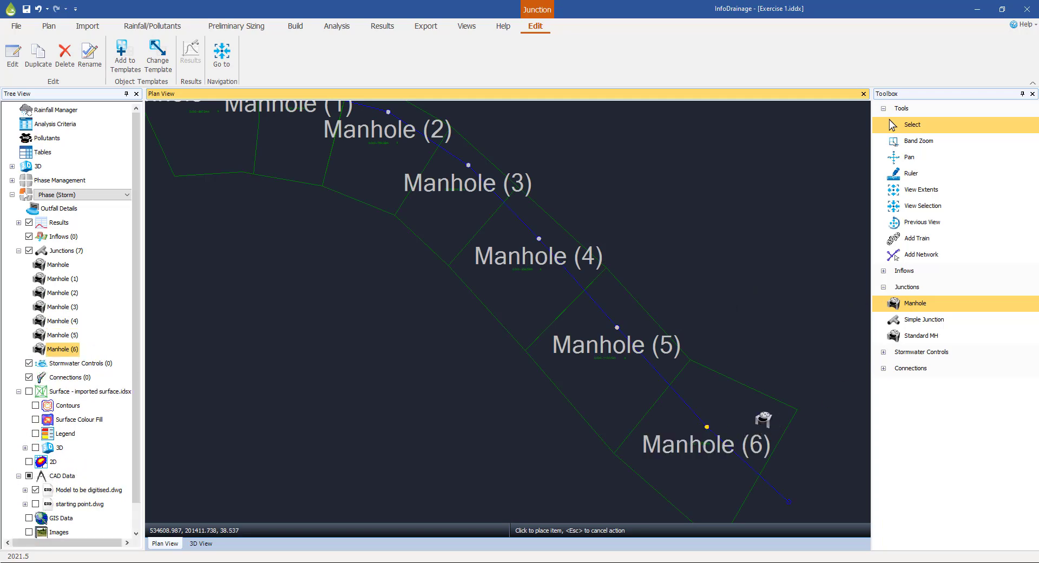
{"action": "middle_click_drag", "start_coordinate": [722, 292], "coordinate": [574, 153]}
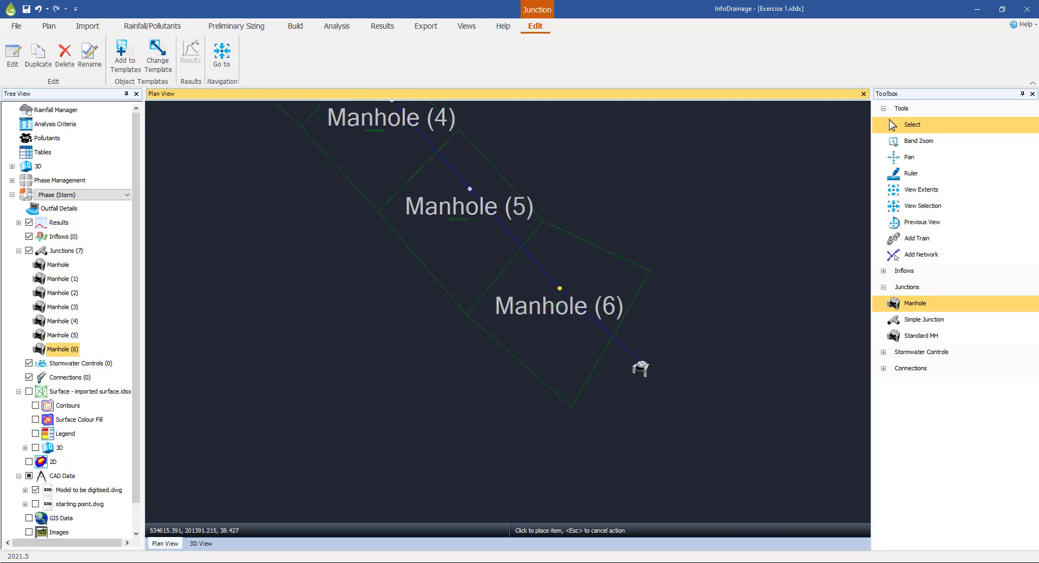
{"action": "scroll", "coordinate": [664, 385], "scroll_direction": "up", "scroll_amount": 2}
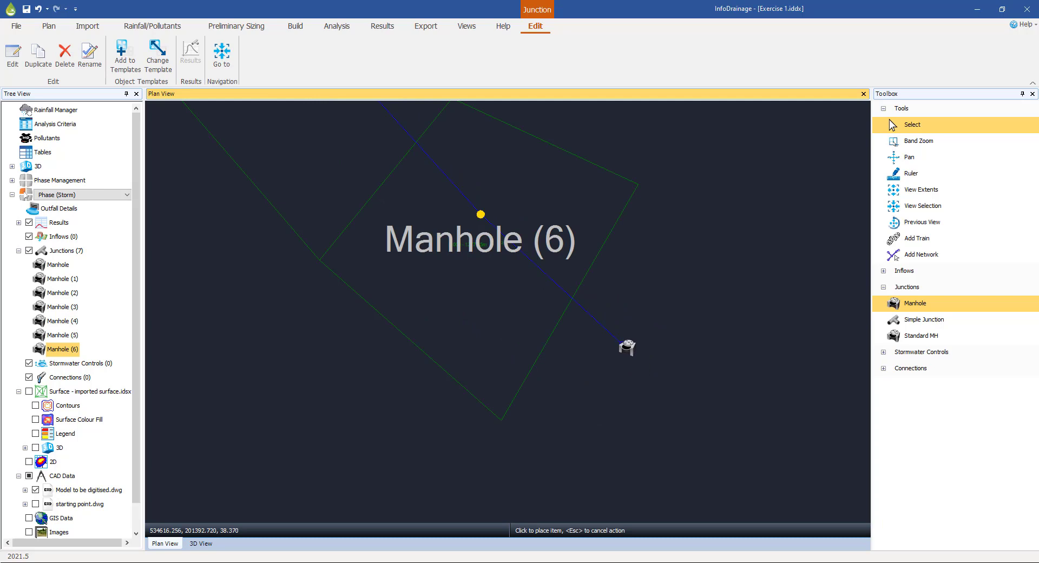
{"action": "left_click", "coordinate": [623, 345]}
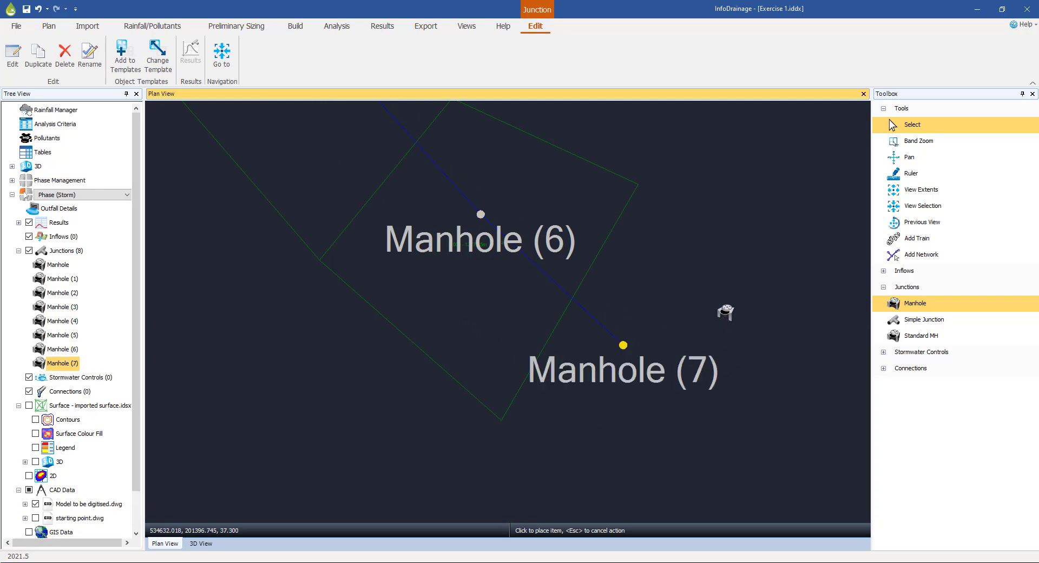
Step: Place an extra manhole outside the last catchment, and open the name of Manhole (1) for editing
{"action": "left_click", "coordinate": [736, 224]}
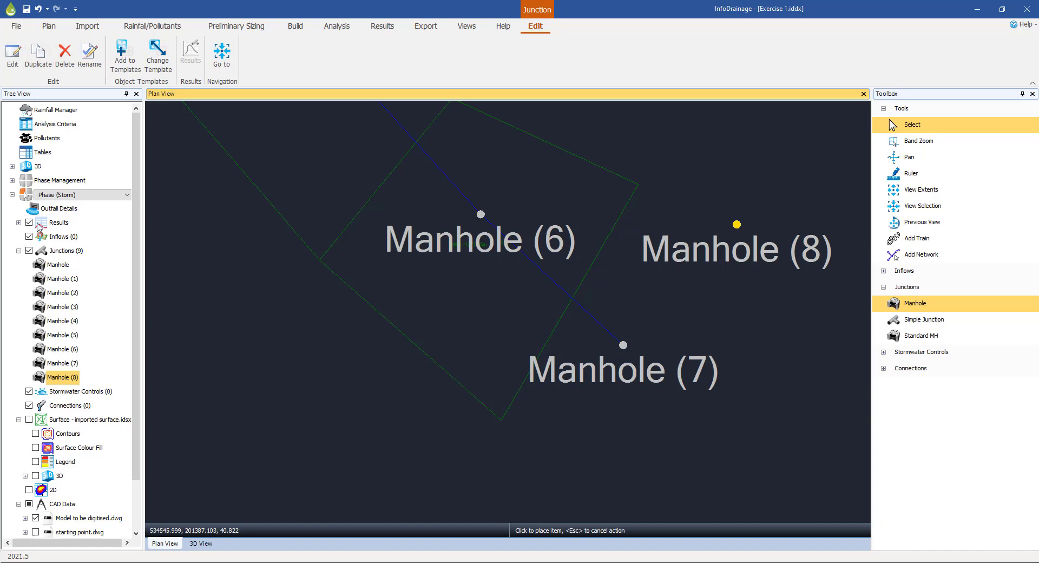
{"action": "right_click", "coordinate": [61, 278]}
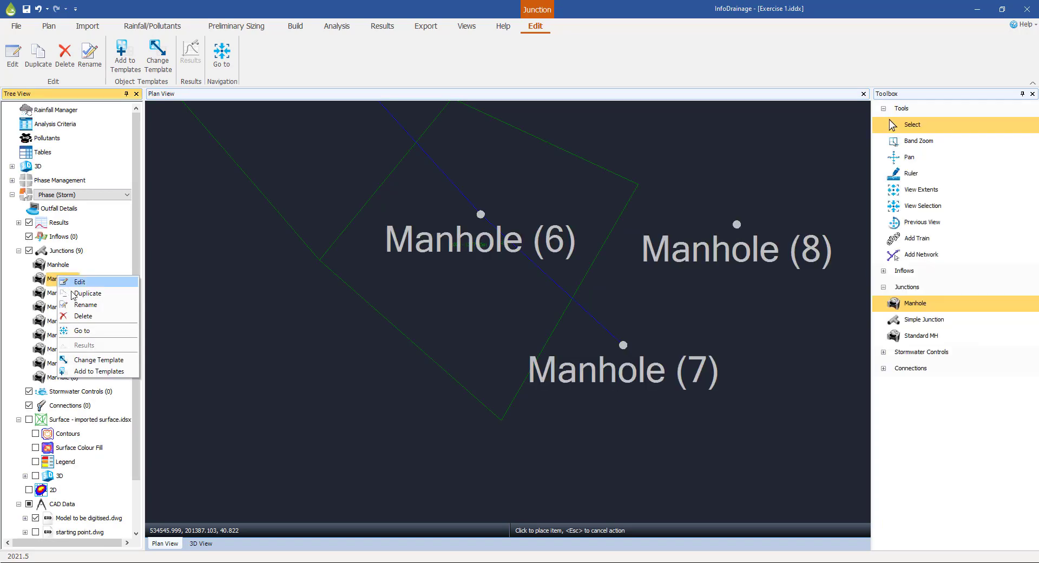
{"action": "left_click", "coordinate": [14, 278]}
{"action": "key", "text": "F2"}
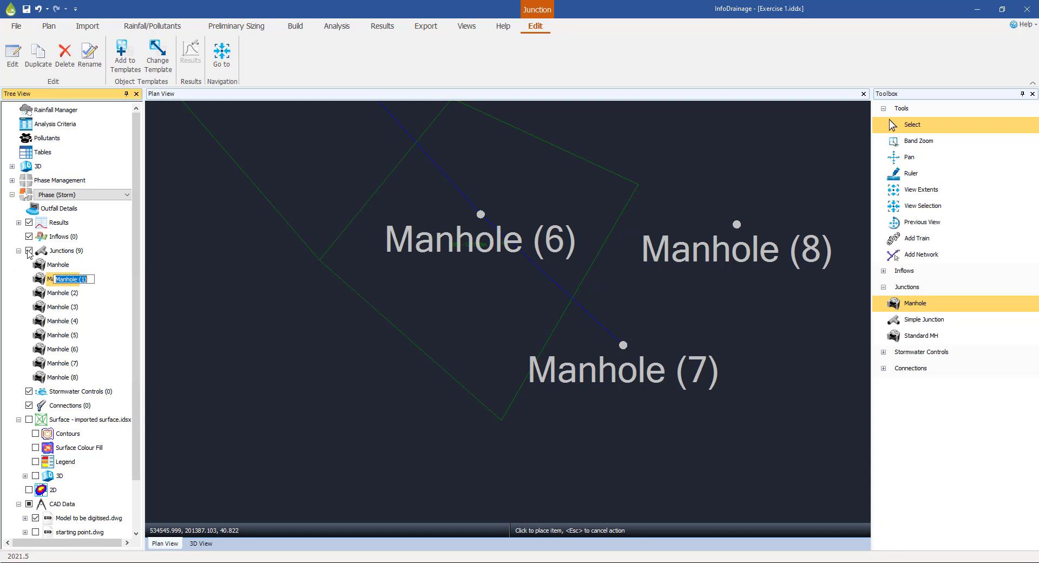
Step: Hide all junctions in the plan and show them again, then collapse and re-expand their list
{"action": "left_click", "coordinate": [28, 251]}
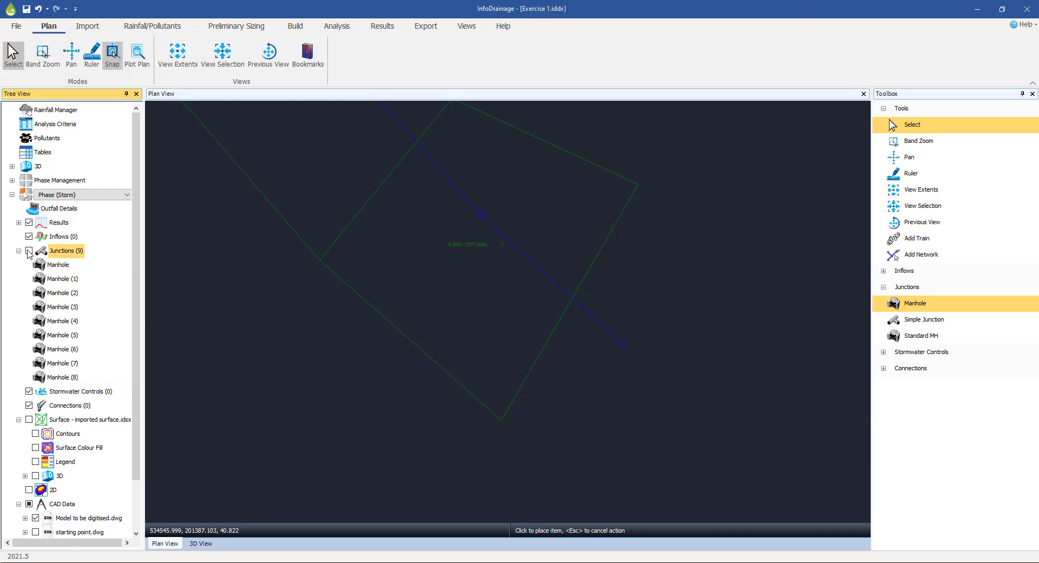
{"action": "left_click", "coordinate": [29, 251]}
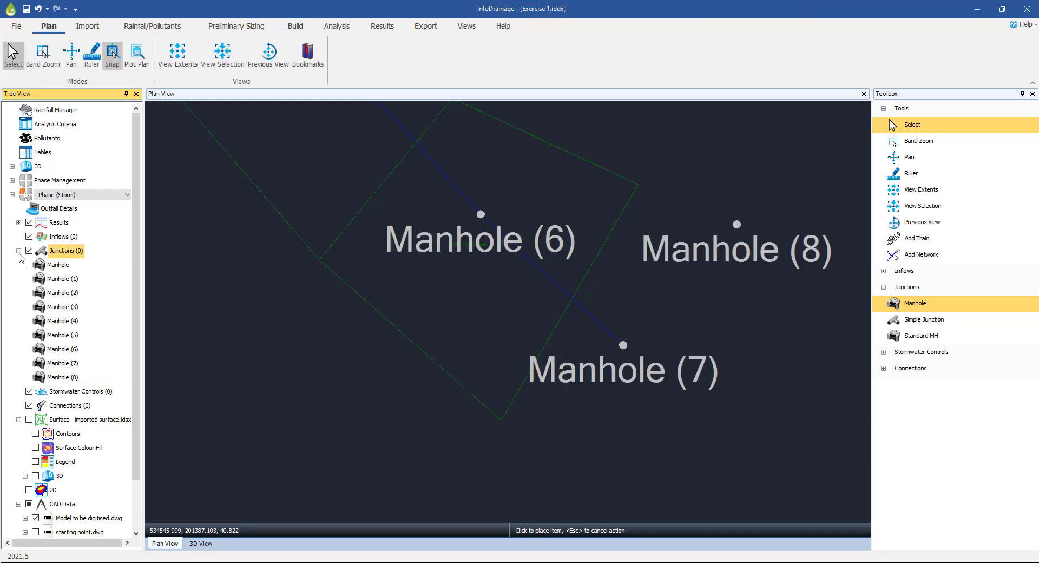
{"action": "left_click", "coordinate": [18, 251]}
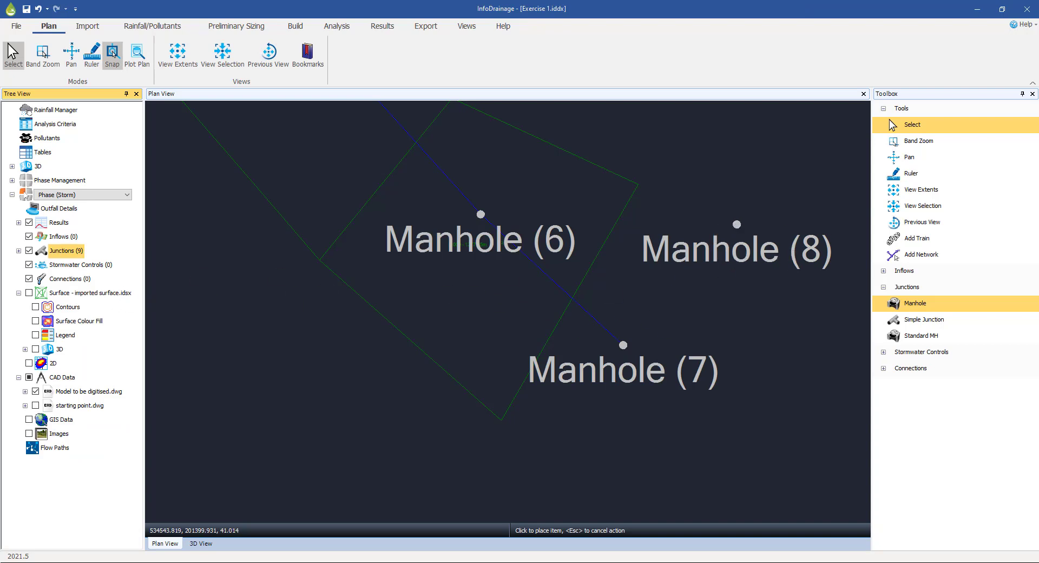
{"action": "left_click", "coordinate": [18, 251]}
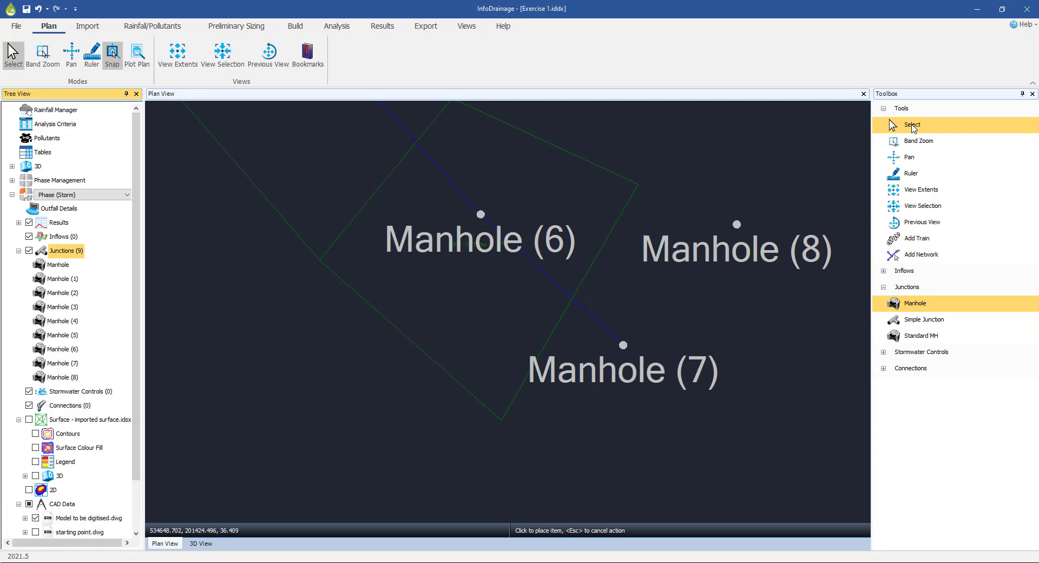
Step: Delete the extra manhole outside the last catchment
{"action": "left_click", "coordinate": [912, 125]}
{"action": "left_click", "coordinate": [737, 223]}
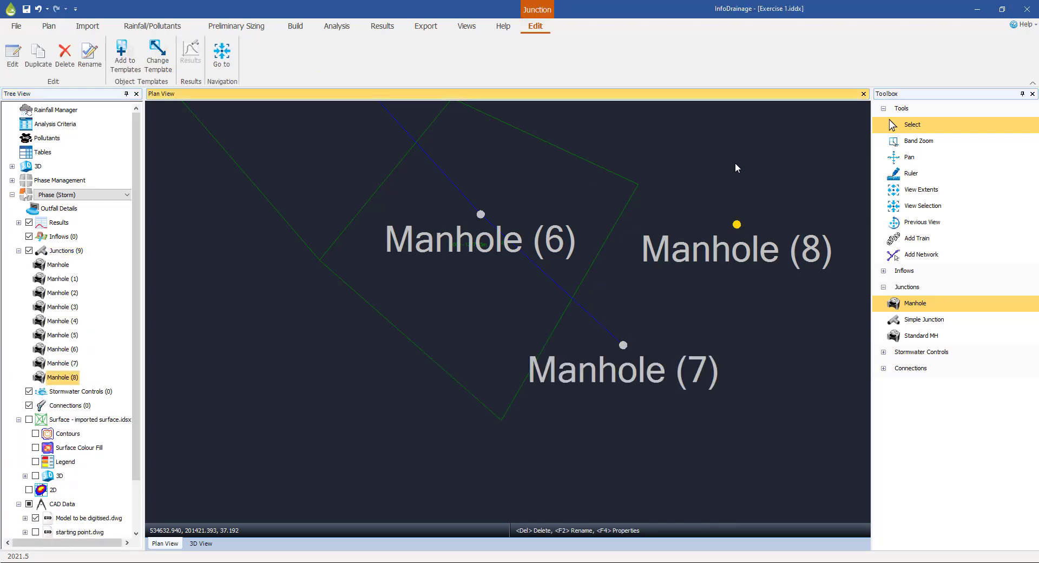
{"action": "key", "text": "Delete"}
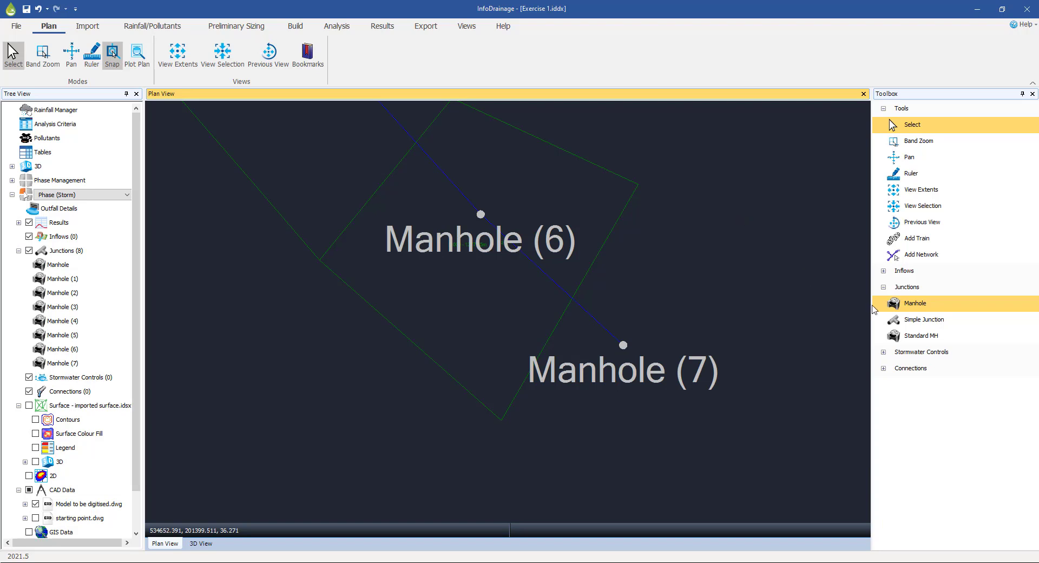
Step: Place another manhole off the blue line, outside the last catchment, and delete it again
{"action": "left_click", "coordinate": [916, 307]}
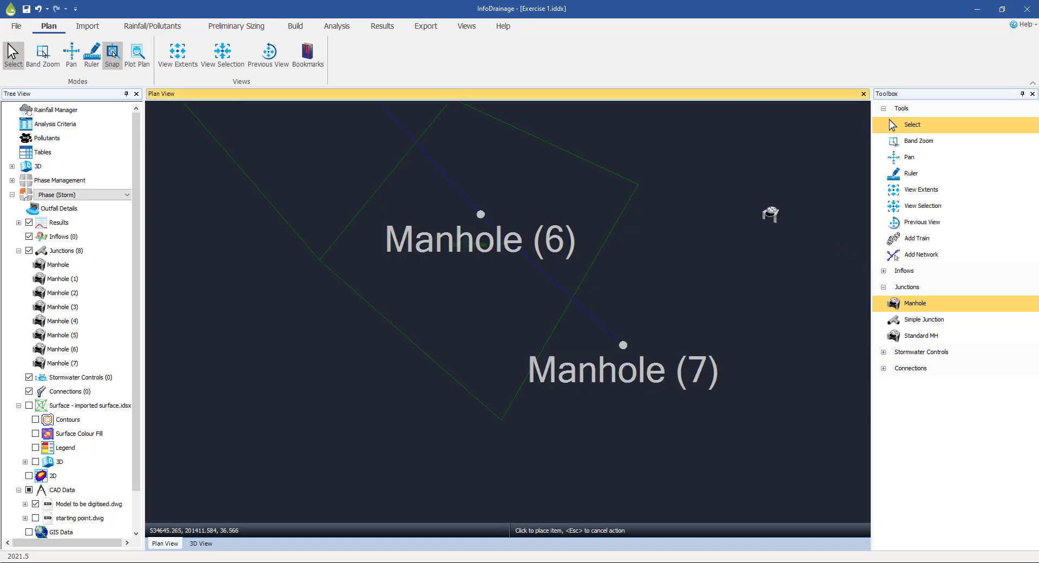
{"action": "left_click", "coordinate": [750, 215]}
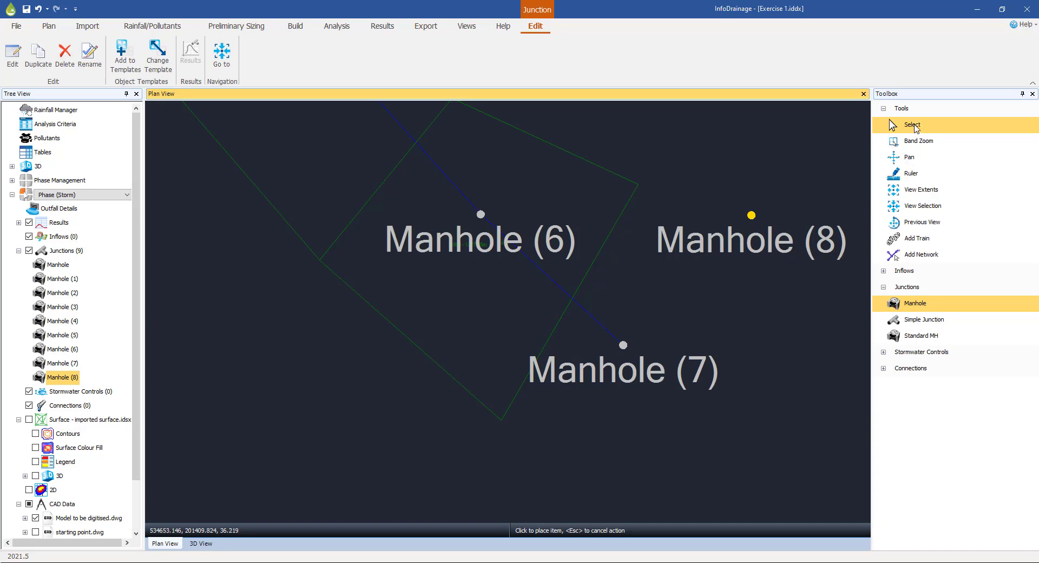
{"action": "left_click", "coordinate": [914, 125]}
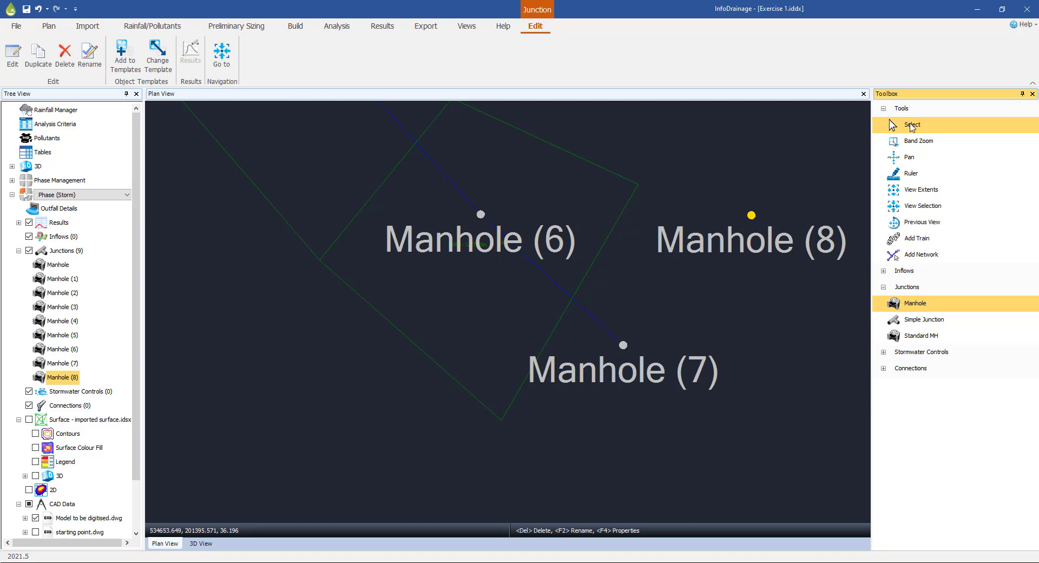
{"action": "left_click", "coordinate": [752, 218]}
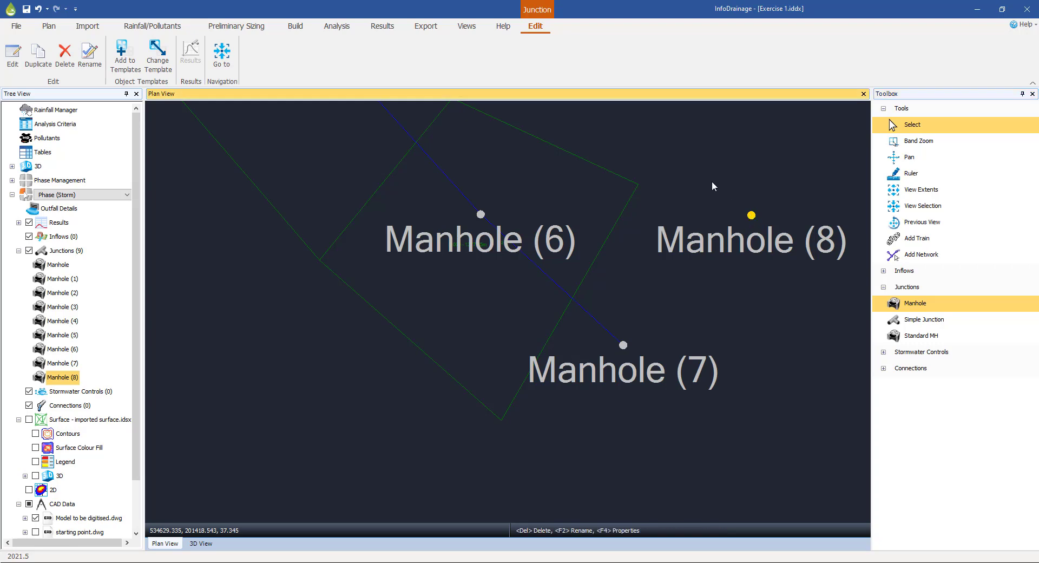
{"action": "key", "text": "Delete"}
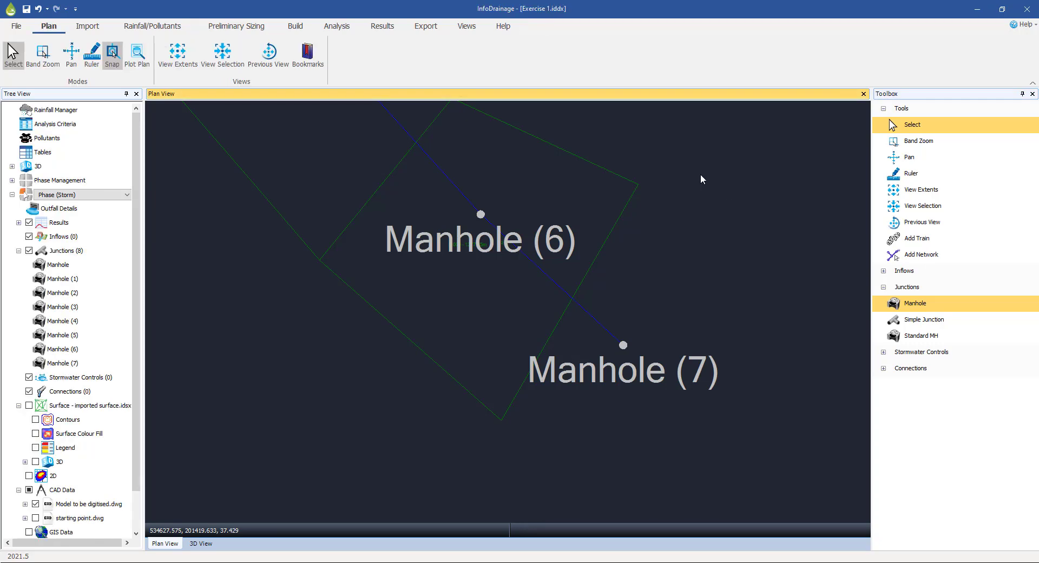
Step: Draw the first pipe from the upstream manhole to Manhole (1)
{"action": "scroll", "coordinate": [694, 199], "scroll_direction": "down", "scroll_amount": 1}
{"action": "scroll", "coordinate": [622, 233], "scroll_direction": "down", "scroll_amount": 1}
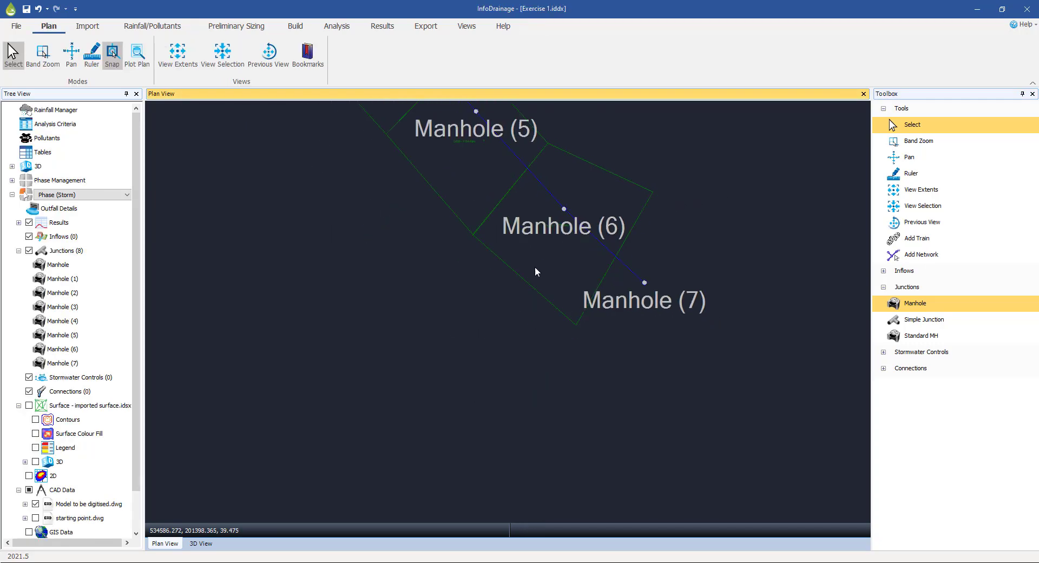
{"action": "scroll", "coordinate": [422, 281], "scroll_direction": "down", "scroll_amount": 4}
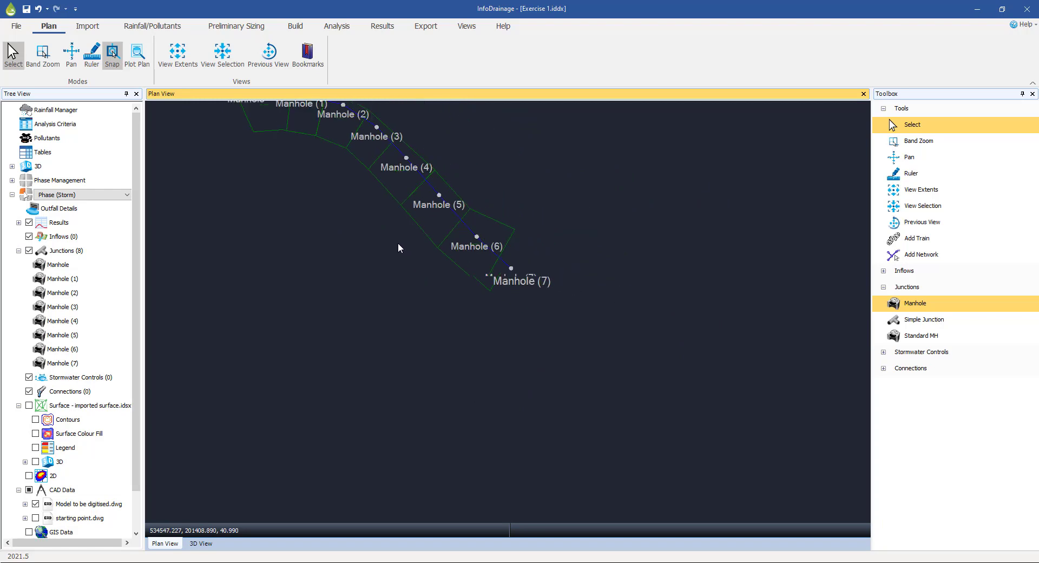
{"action": "scroll", "coordinate": [379, 233], "scroll_direction": "down", "scroll_amount": 1}
{"action": "middle_click_drag", "start_coordinate": [372, 229], "coordinate": [498, 350]}
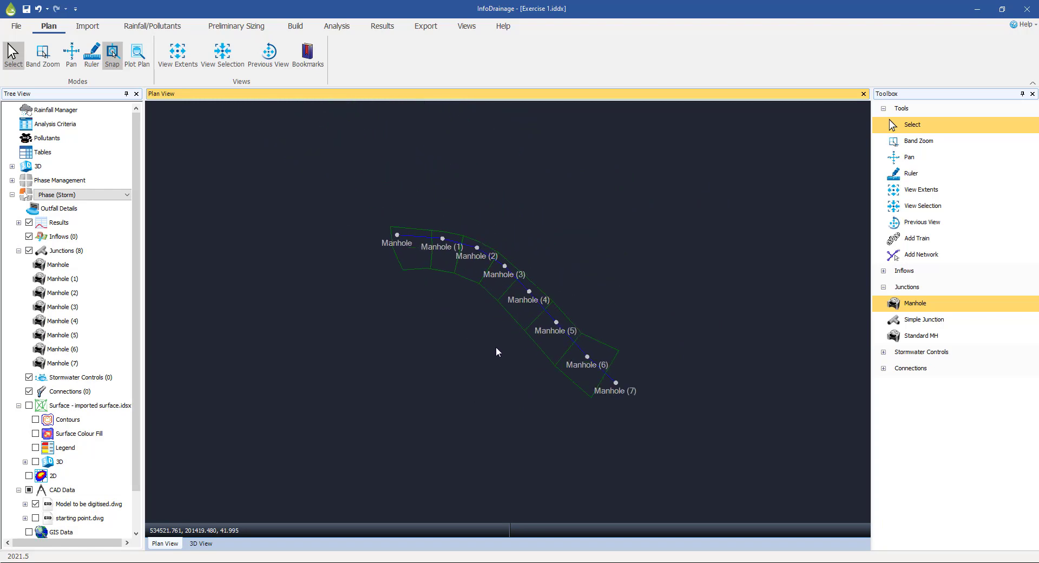
{"action": "scroll", "coordinate": [541, 329], "scroll_direction": "up", "scroll_amount": 2}
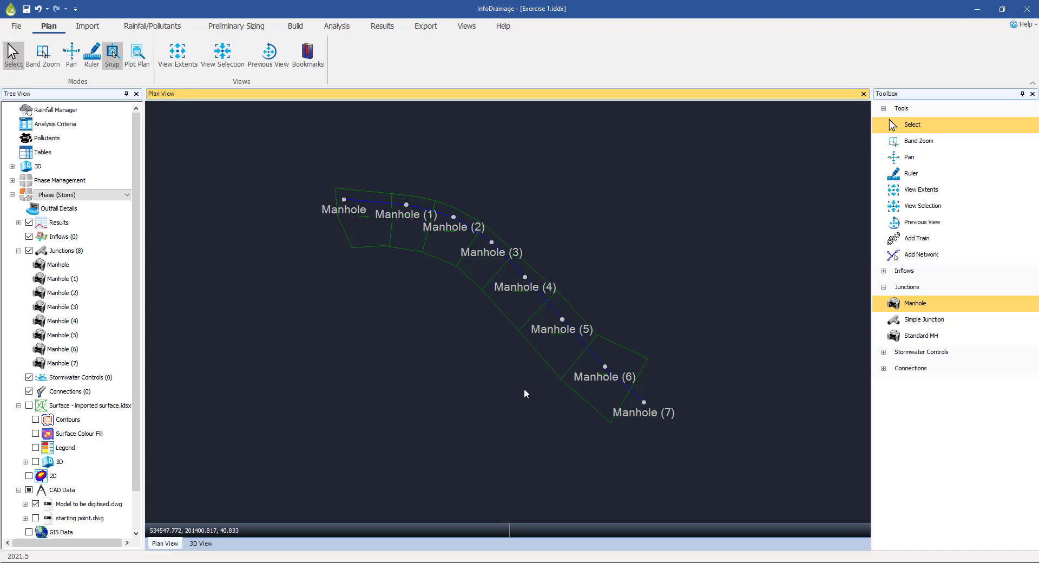
{"action": "left_click", "coordinate": [18, 251]}
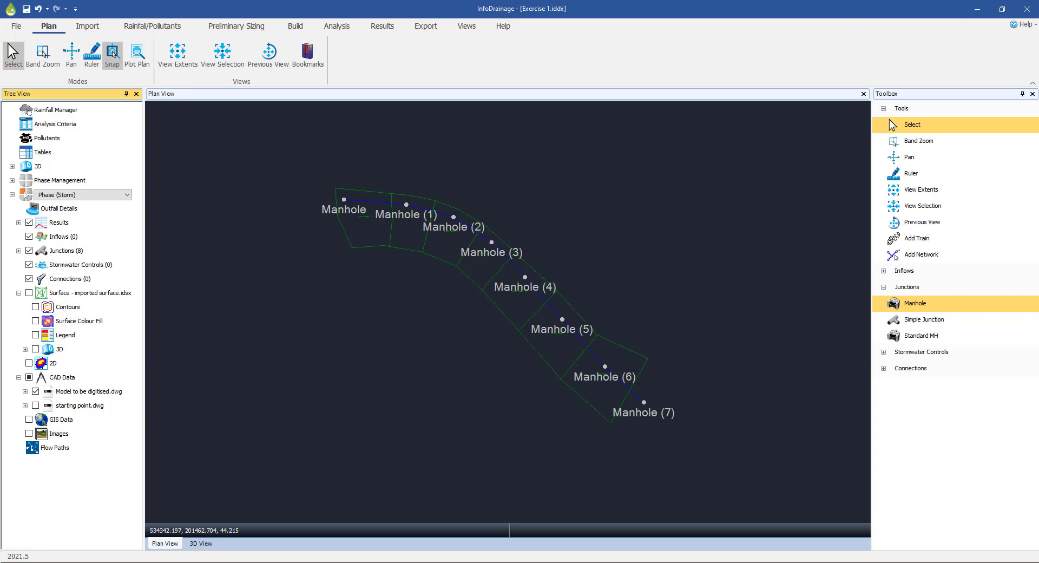
{"action": "left_click", "coordinate": [883, 368]}
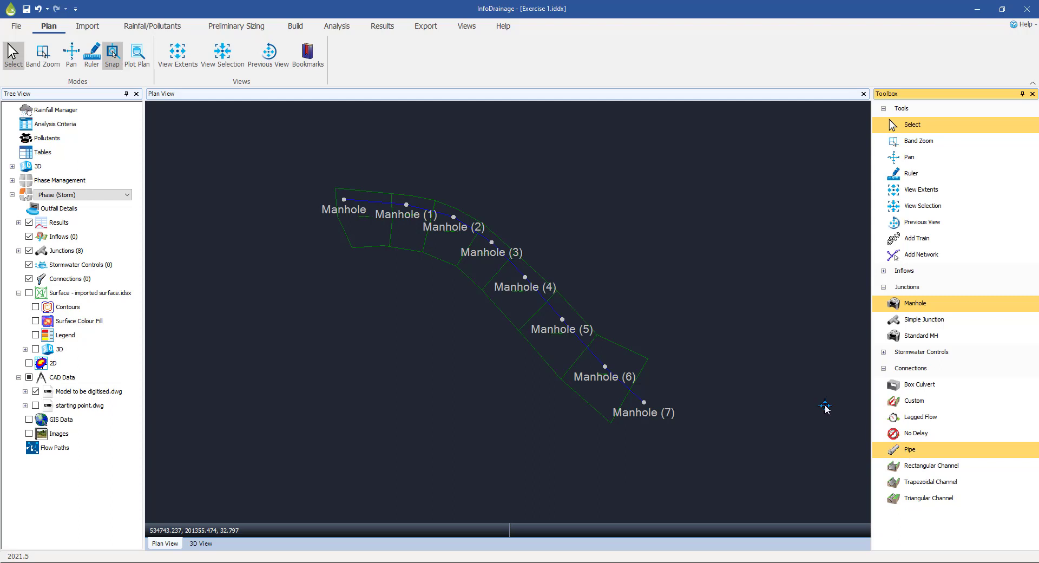
{"action": "left_click", "coordinate": [345, 201]}
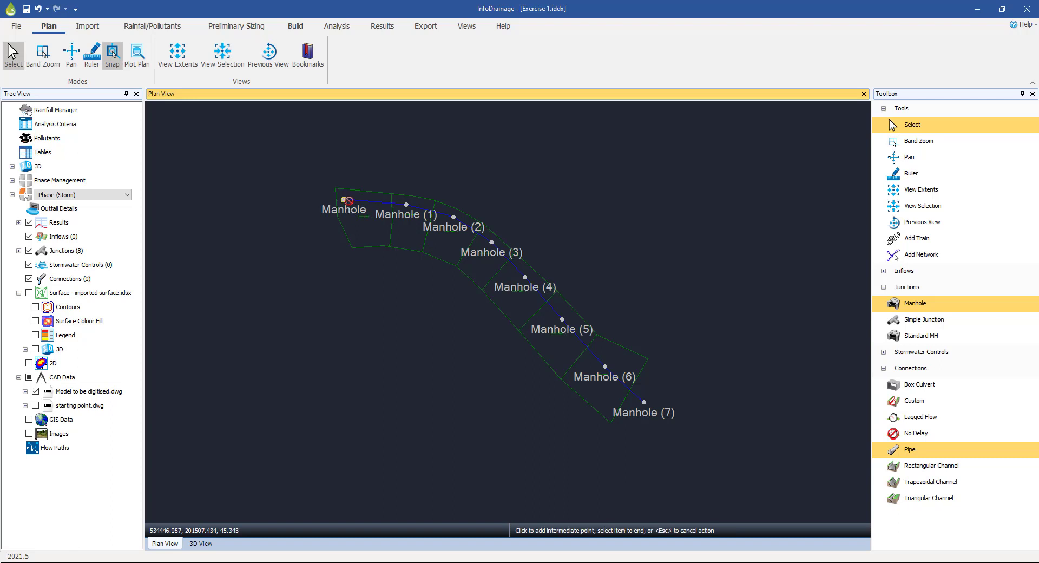
{"action": "left_click", "coordinate": [406, 206]}
Step: Draw three consecutive pipes downstream along the blue line, linking Manhole (1) through (2) and (3) to Manhole (4)
{"action": "scroll", "coordinate": [455, 230], "scroll_direction": "up", "scroll_amount": 3}
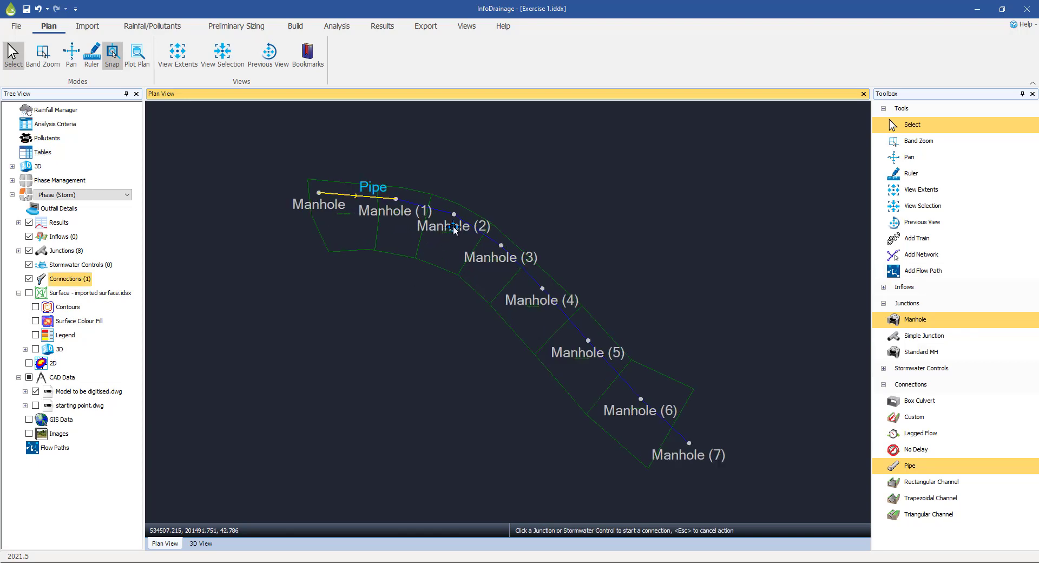
{"action": "scroll", "coordinate": [468, 211], "scroll_direction": "up", "scroll_amount": 1}
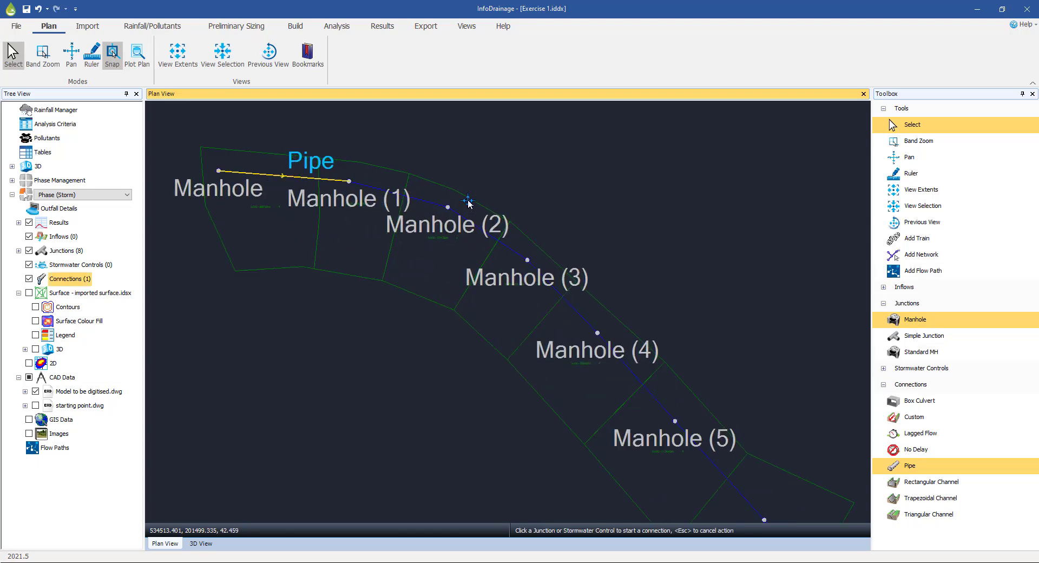
{"action": "left_click", "coordinate": [349, 182]}
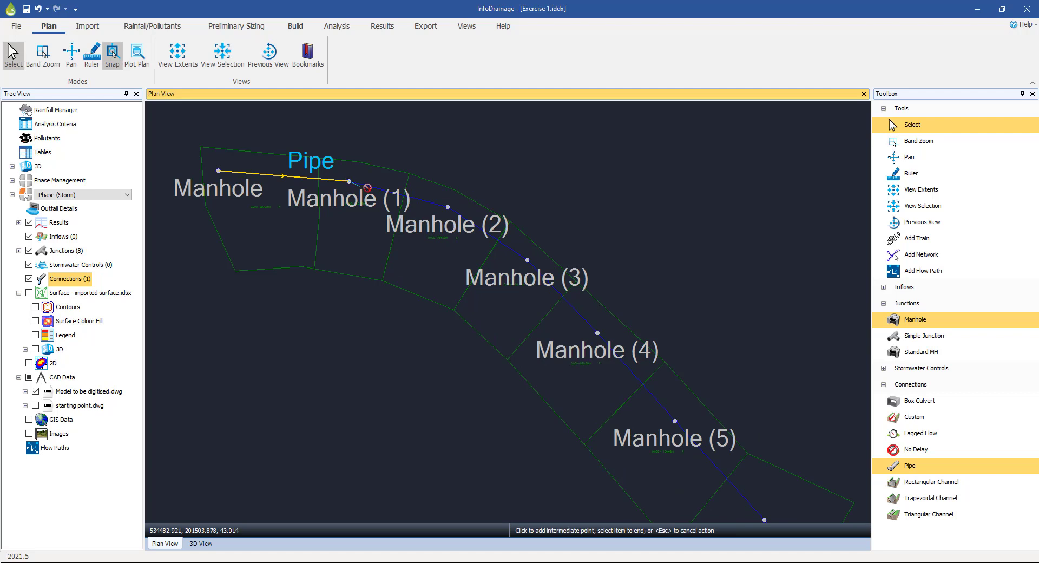
{"action": "left_click", "coordinate": [448, 207]}
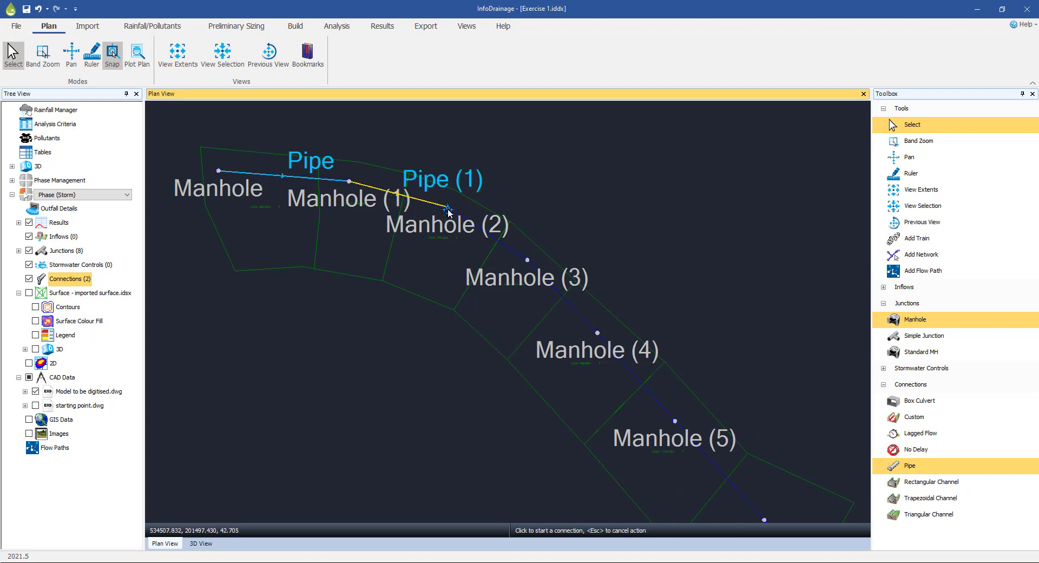
{"action": "left_click", "coordinate": [448, 207]}
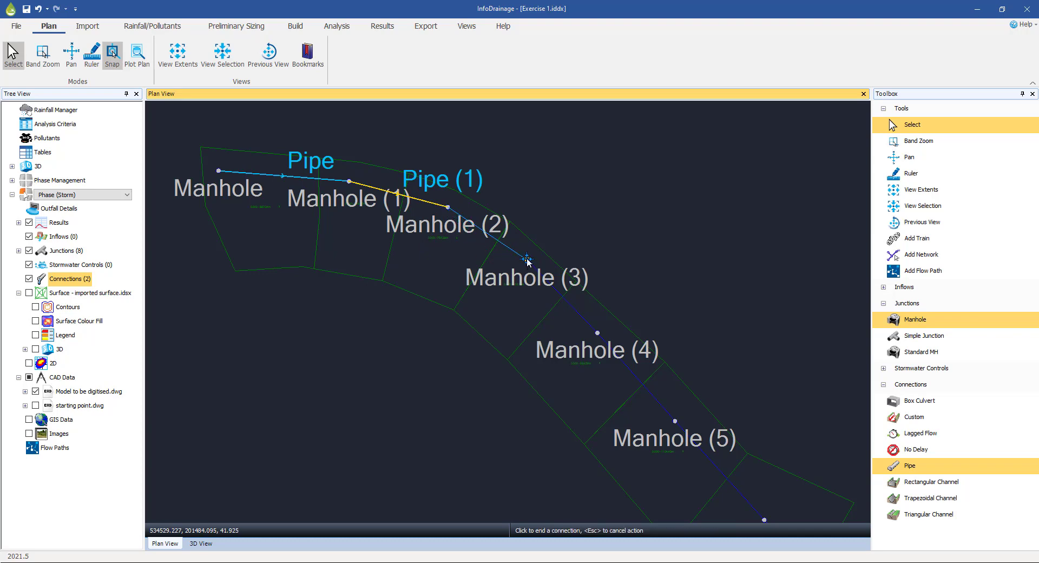
{"action": "left_click", "coordinate": [526, 259]}
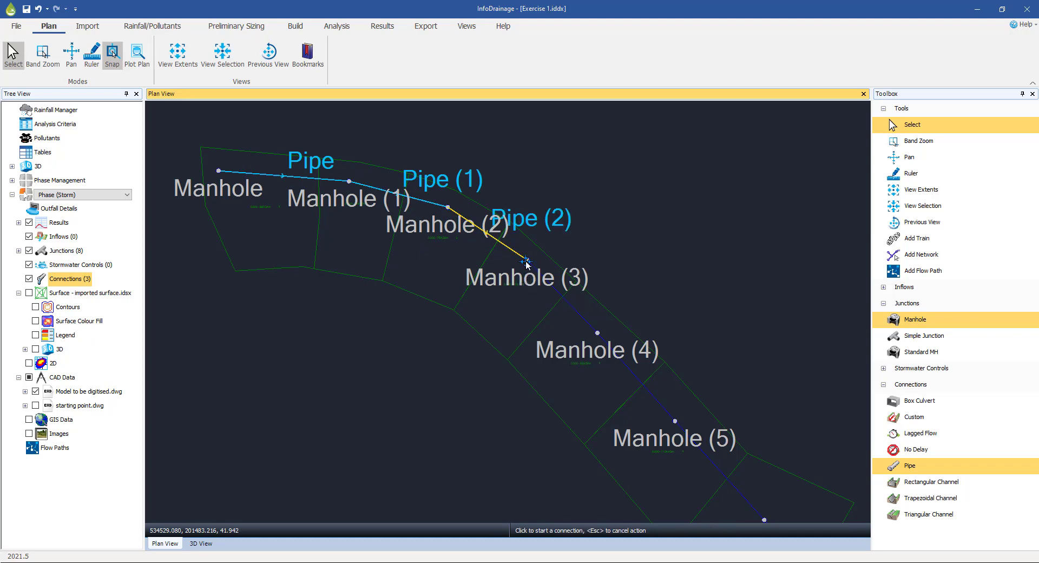
{"action": "left_click", "coordinate": [527, 261]}
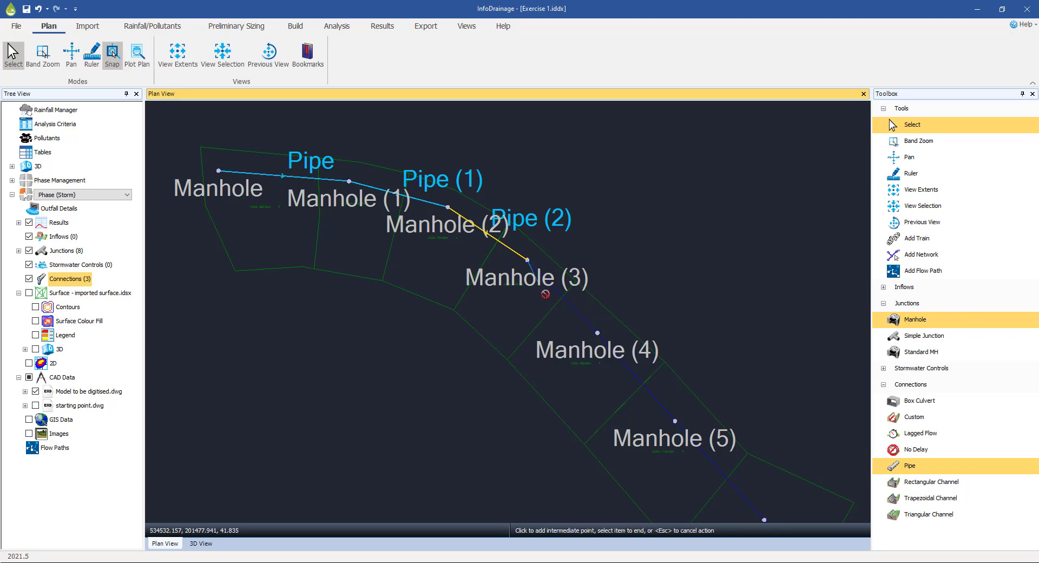
{"action": "left_click", "coordinate": [597, 333]}
Step: Draw the remaining three pipes, linking Manhole (4) through (5) and (6) to the downstream end at Manhole (7)
{"action": "middle_click_drag", "start_coordinate": [589, 398], "coordinate": [371, 279]}
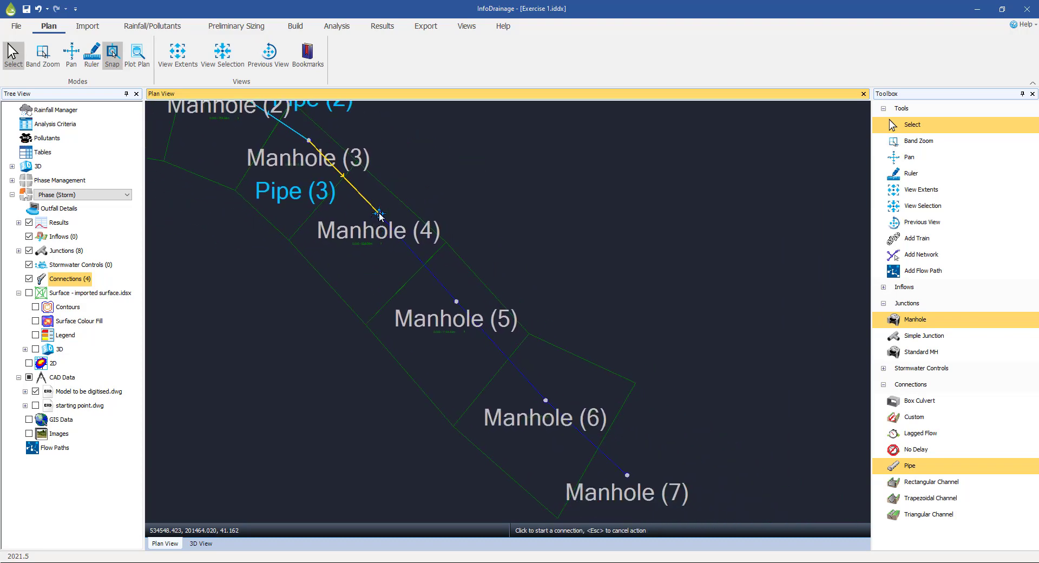
{"action": "left_click", "coordinate": [378, 213]}
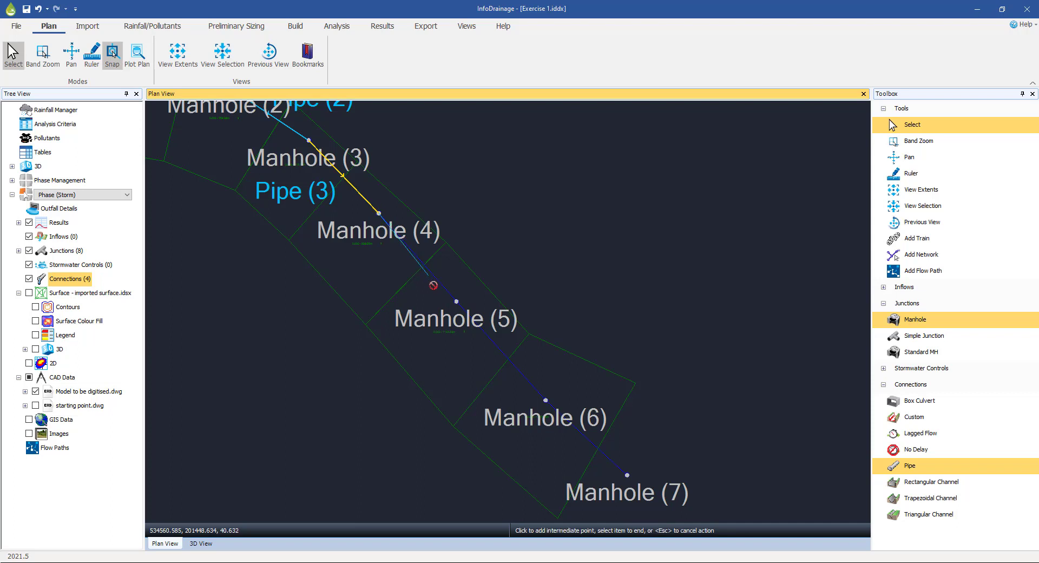
{"action": "left_click", "coordinate": [456, 302]}
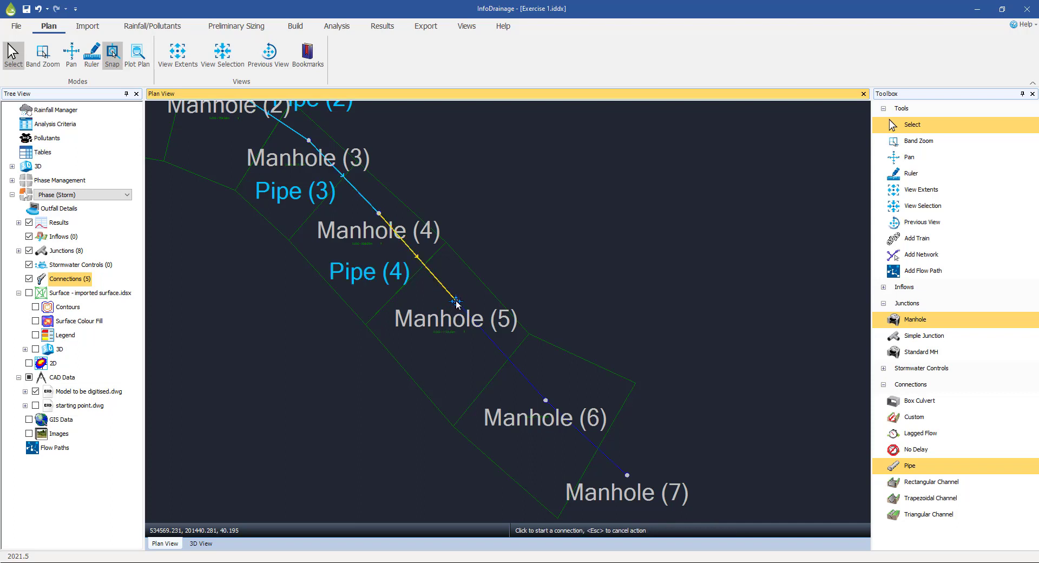
{"action": "left_click", "coordinate": [546, 399]}
{"action": "middle_click_drag", "start_coordinate": [545, 322], "coordinate": [461, 214]}
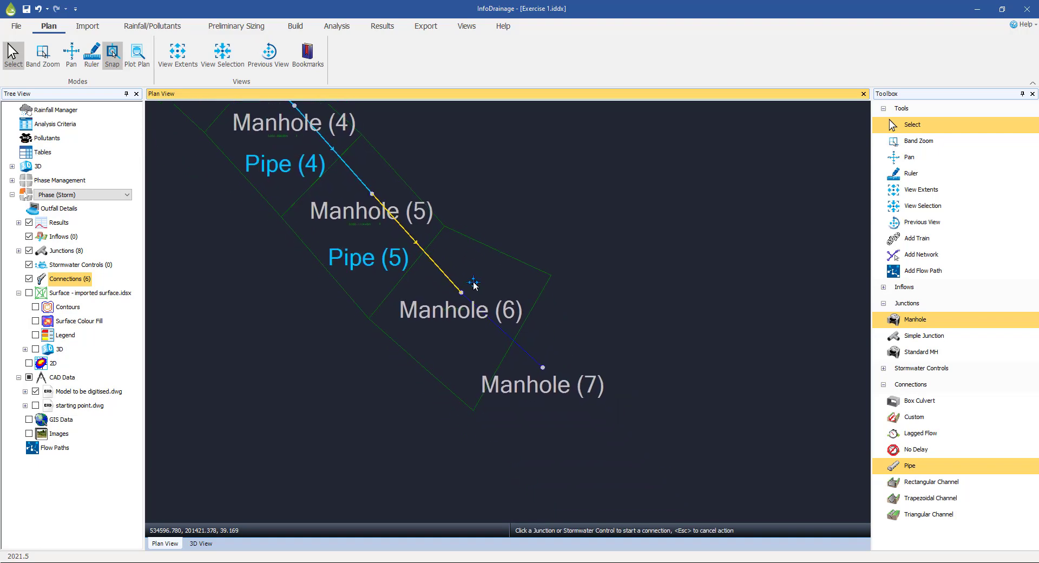
{"action": "left_click", "coordinate": [463, 294]}
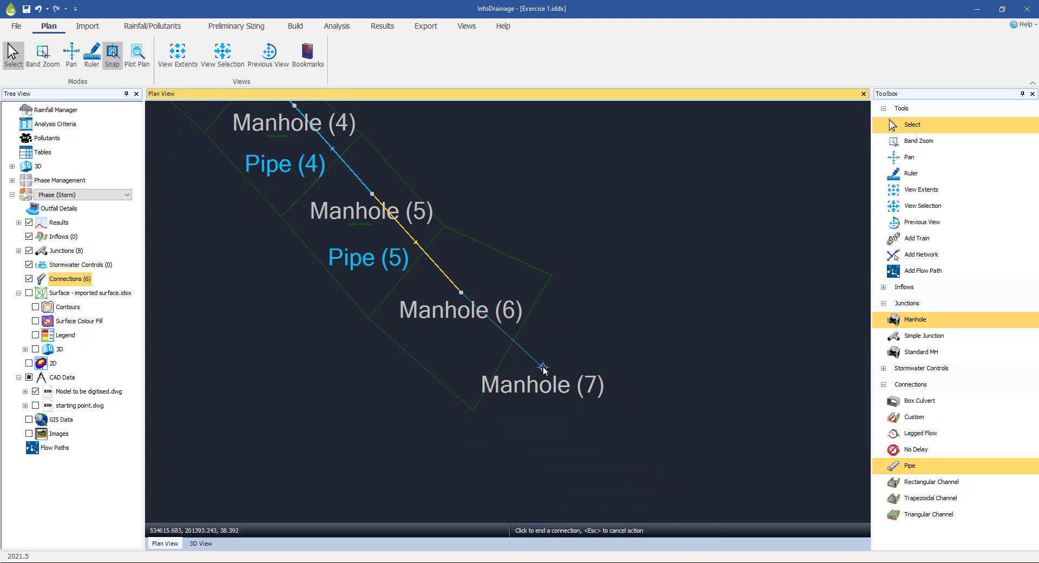
{"action": "left_click", "coordinate": [543, 367]}
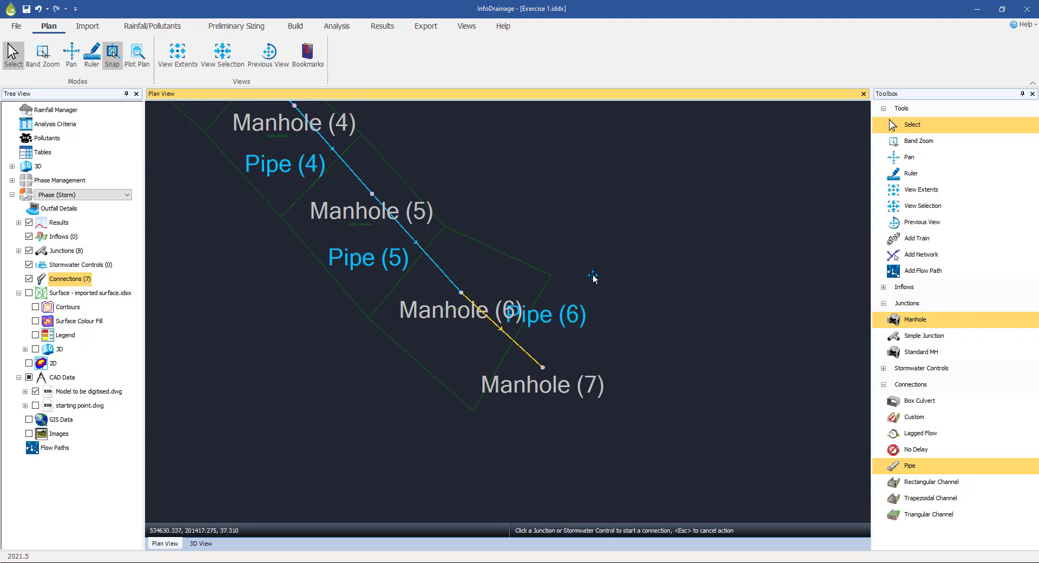
{"action": "scroll", "coordinate": [292, 303], "scroll_direction": "down", "scroll_amount": 5}
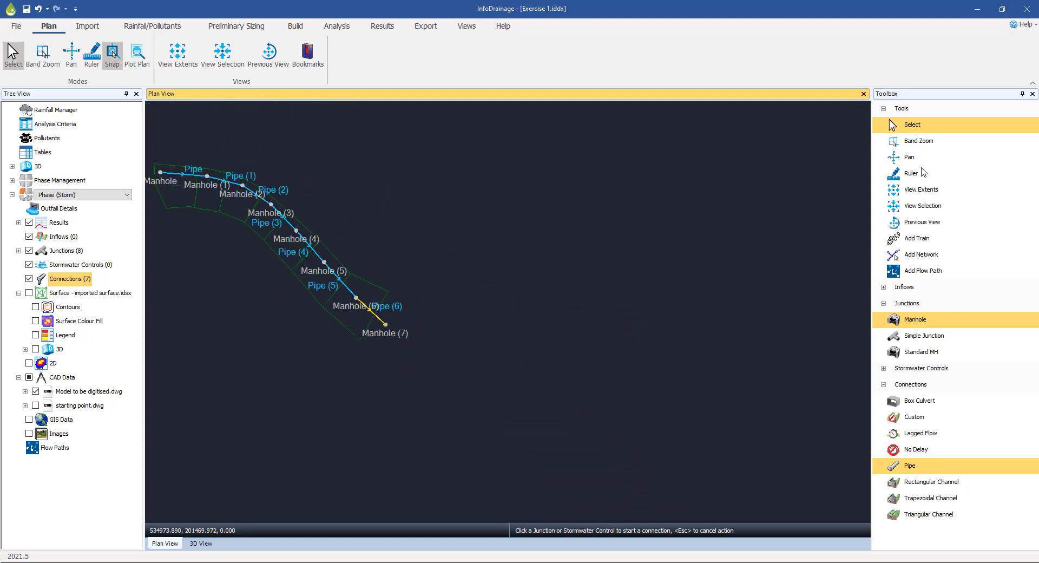
Step: End pipe drawing, place a catchment area inflow in the first catchment below the upstream manhole, and trace its polygon outline over the CAD boundary
{"action": "left_click", "coordinate": [912, 125]}
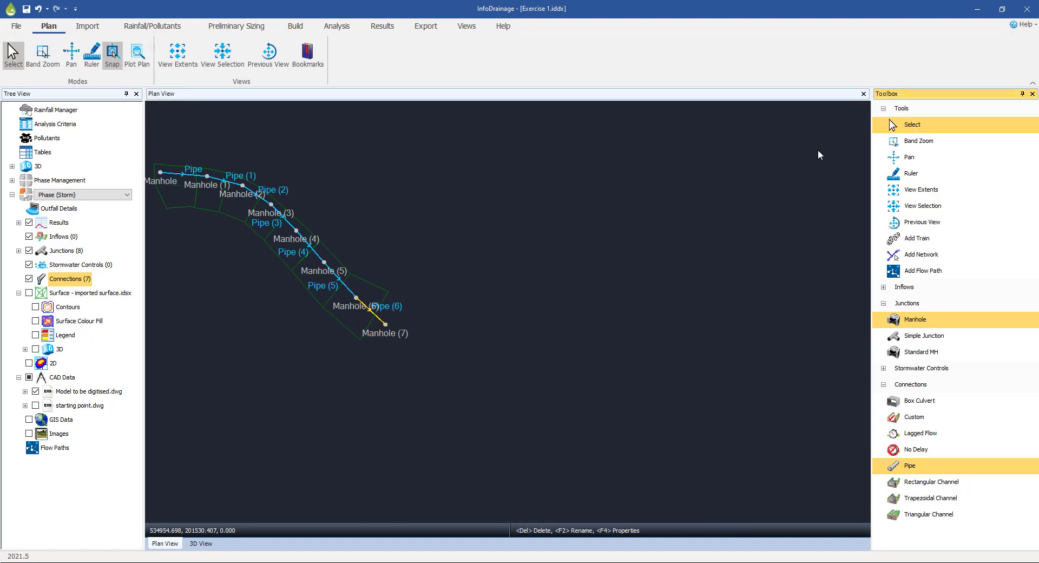
{"action": "middle_click_drag", "start_coordinate": [461, 220], "coordinate": [624, 259]}
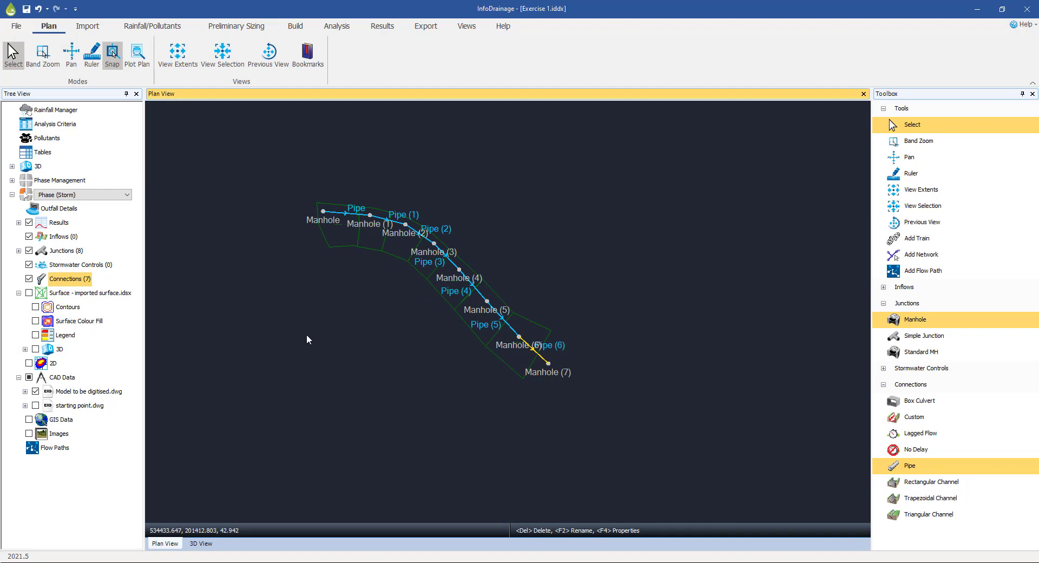
{"action": "scroll", "coordinate": [374, 245], "scroll_direction": "up", "scroll_amount": 2}
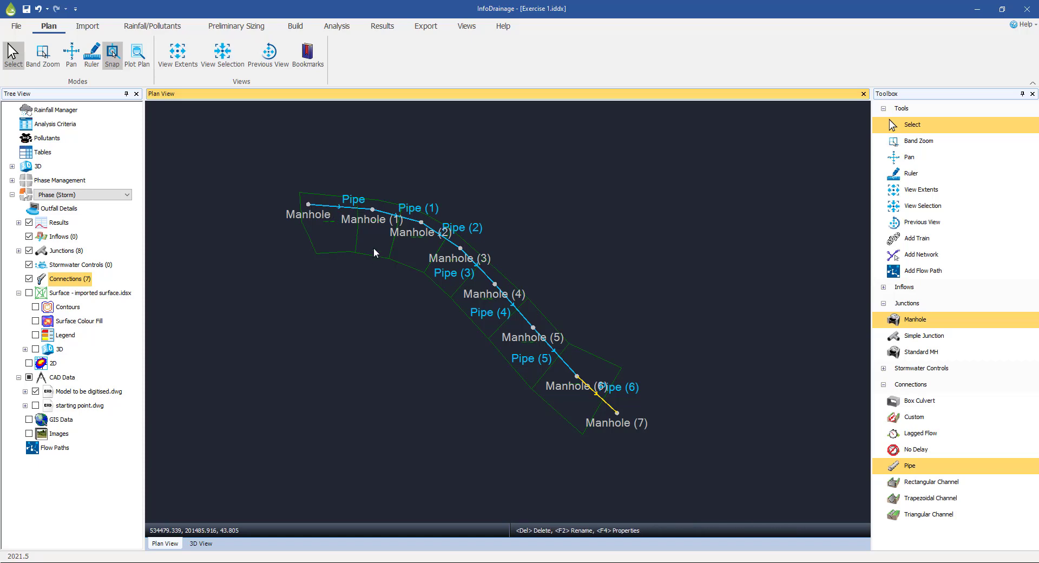
{"action": "scroll", "coordinate": [412, 195], "scroll_direction": "up", "scroll_amount": 1}
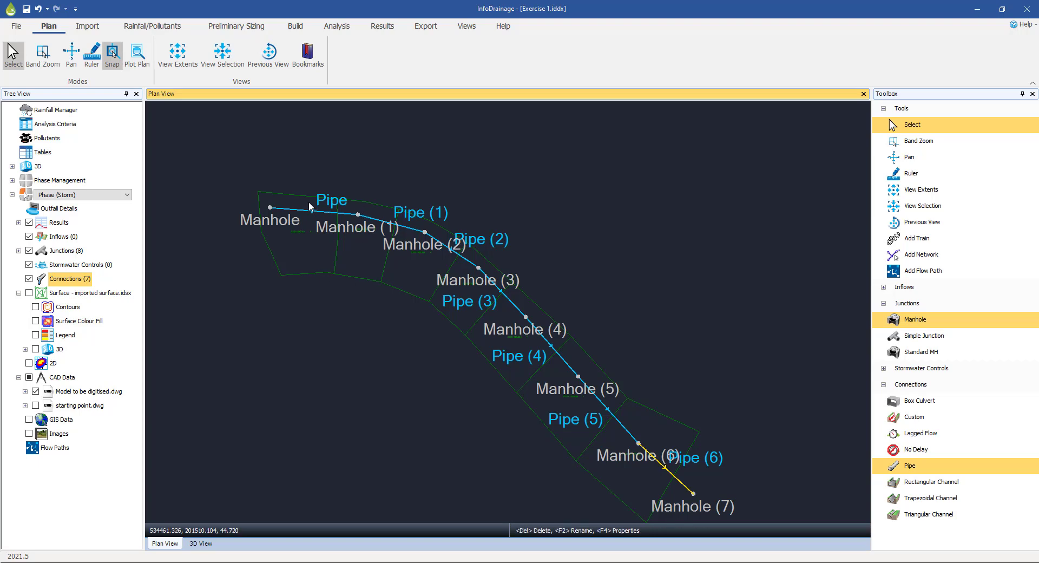
{"action": "scroll", "coordinate": [307, 203], "scroll_direction": "up", "scroll_amount": 1}
{"action": "scroll", "coordinate": [307, 203], "scroll_direction": "up", "scroll_amount": 1}
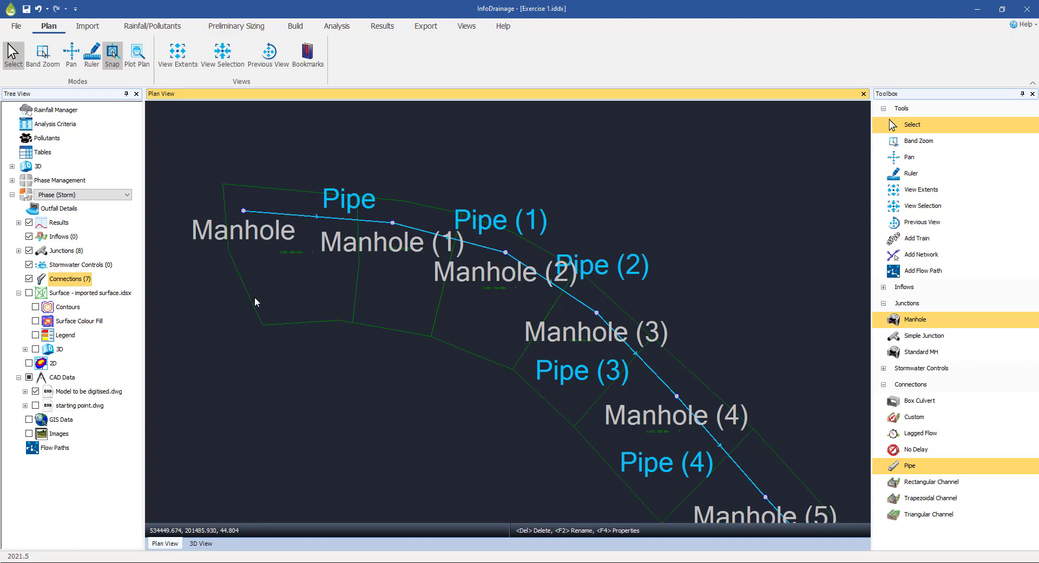
{"action": "left_click", "coordinate": [243, 212]}
{"action": "left_click", "coordinate": [883, 385]}
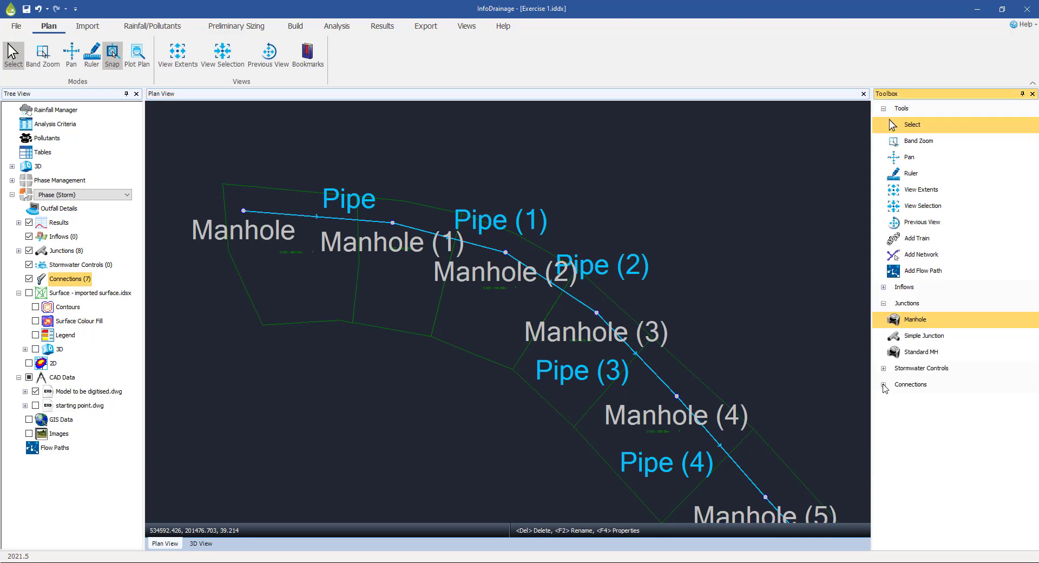
{"action": "left_click", "coordinate": [883, 287]}
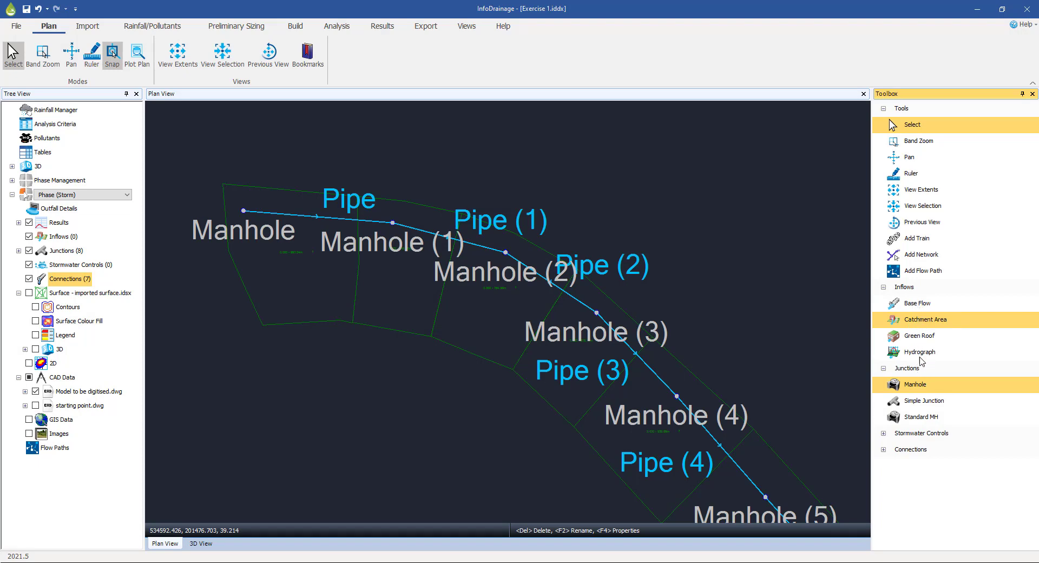
{"action": "left_click", "coordinate": [918, 320]}
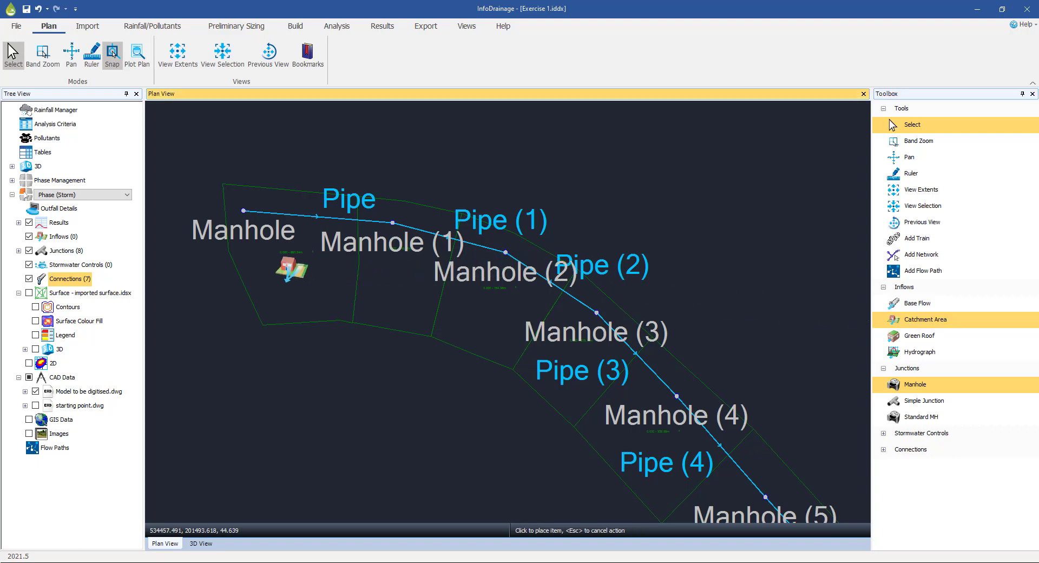
{"action": "left_click", "coordinate": [285, 272]}
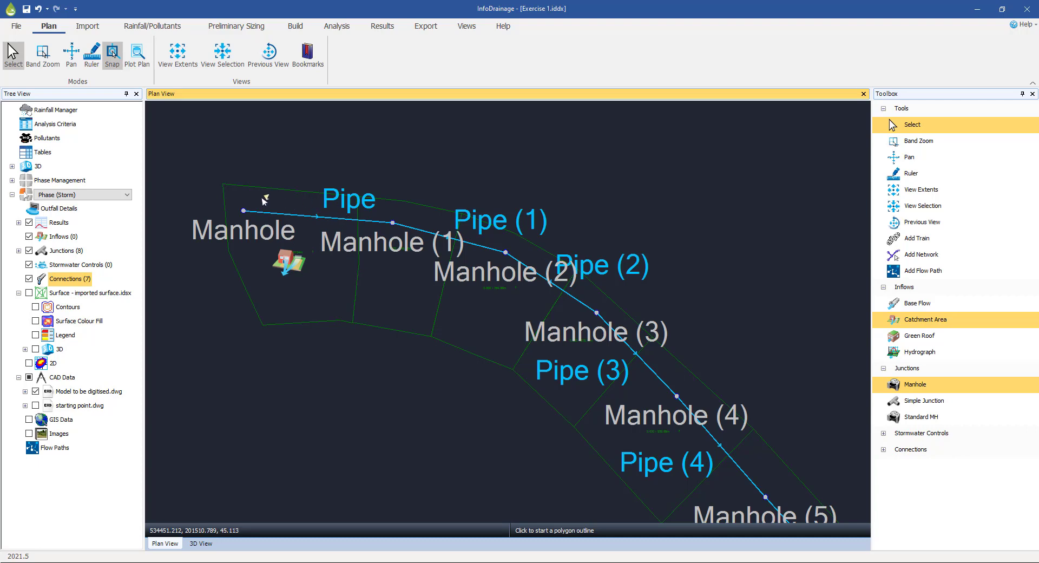
{"action": "left_click", "coordinate": [226, 187]}
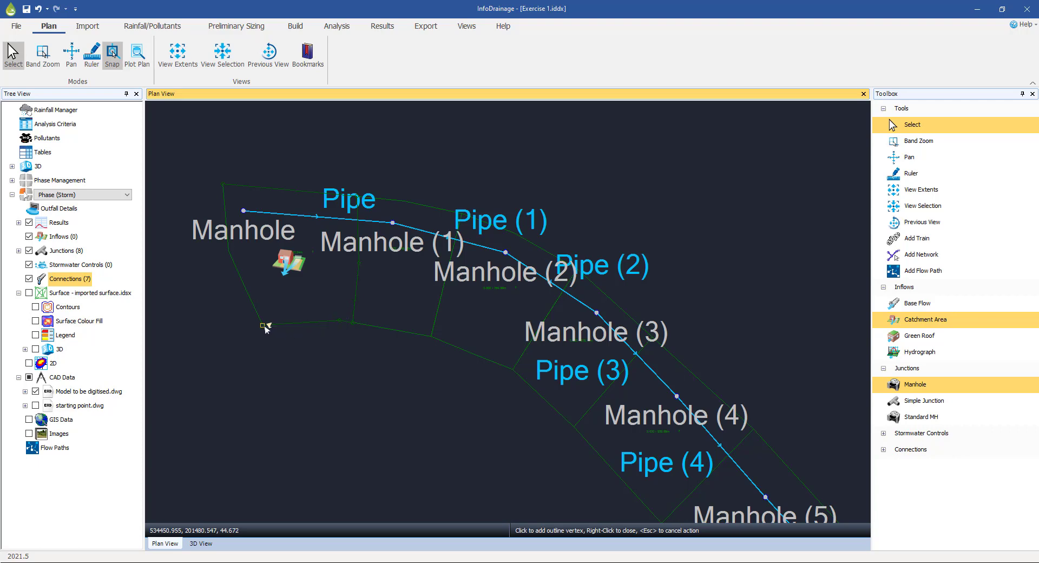
{"action": "right_click", "coordinate": [252, 259]}
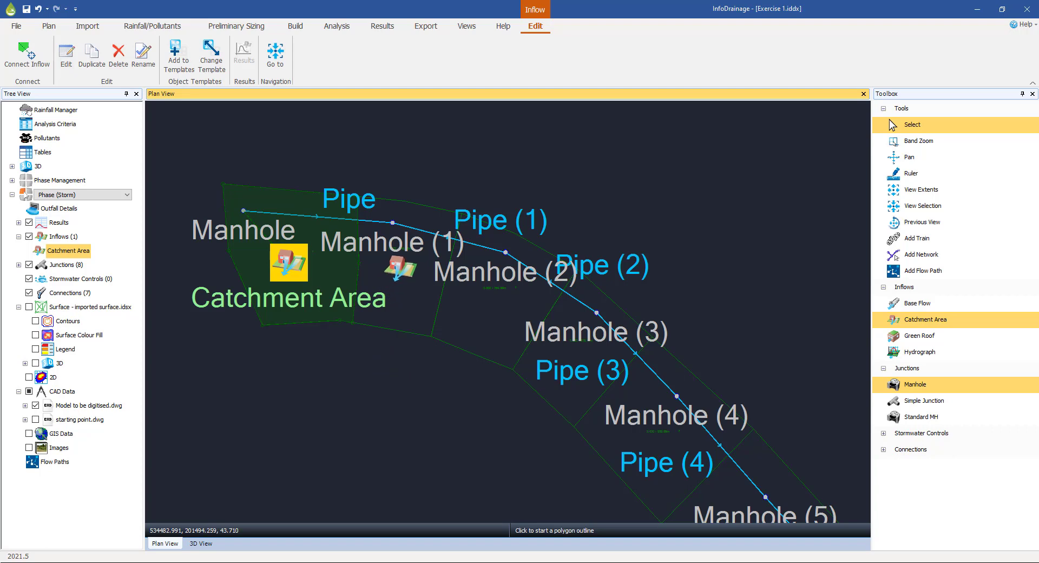
Step: Add catchment areas in the second and third catchments, near Manhole (1) and Manhole (2), tracing each outline along the CAD boundary
{"action": "left_click", "coordinate": [358, 200]}
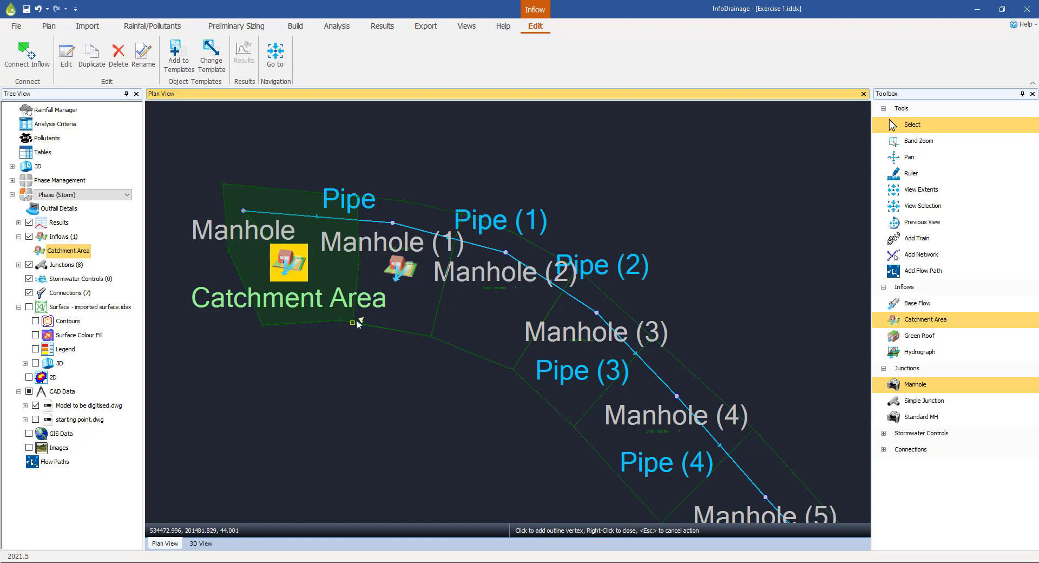
{"action": "right_click", "coordinate": [372, 270]}
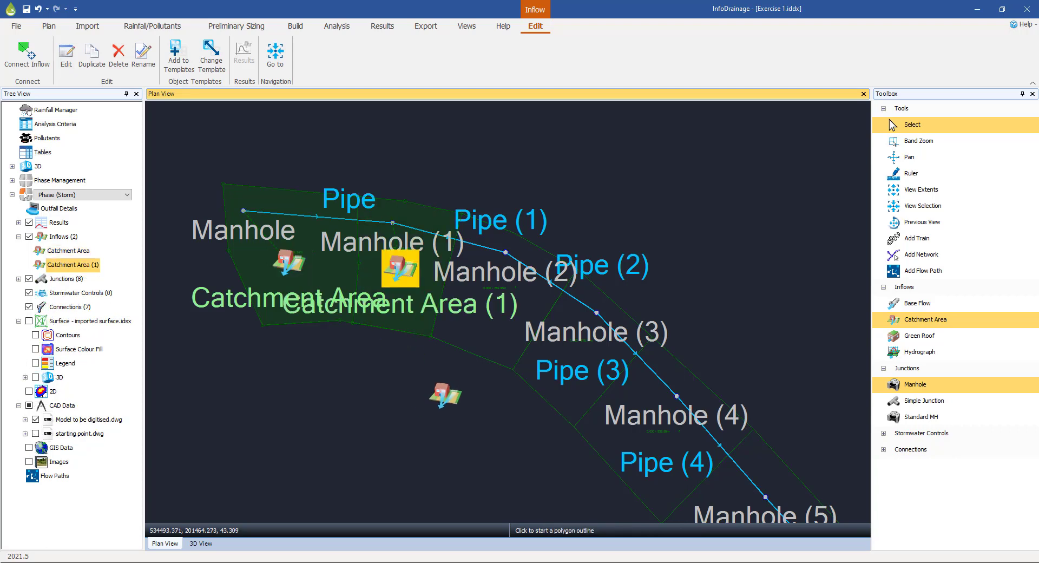
{"action": "middle_click_drag", "start_coordinate": [451, 382], "coordinate": [361, 426]}
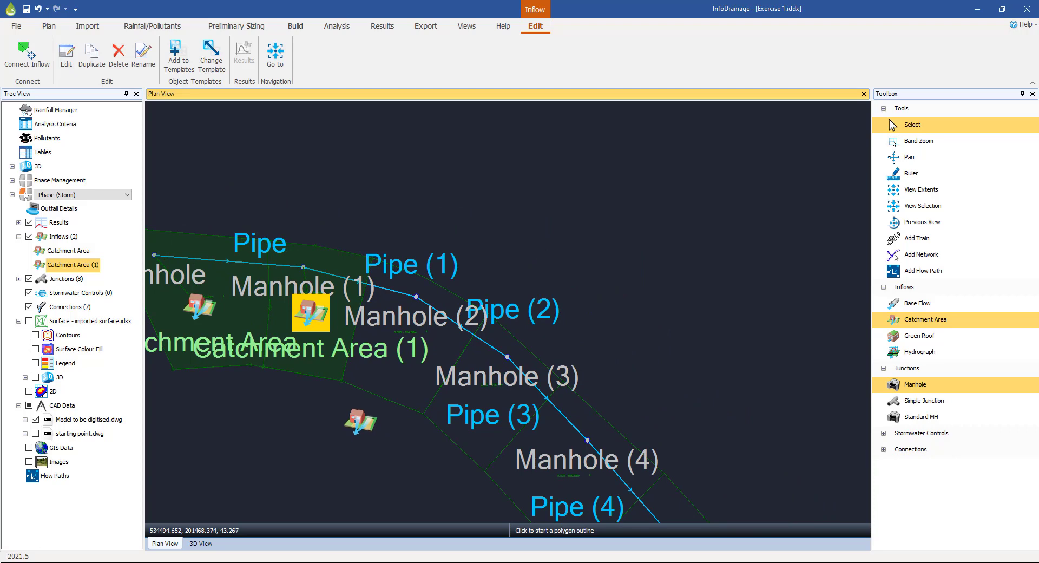
{"action": "scroll", "coordinate": [359, 429], "scroll_direction": "up", "scroll_amount": 1}
{"action": "scroll", "coordinate": [361, 426], "scroll_direction": "up", "scroll_amount": 1}
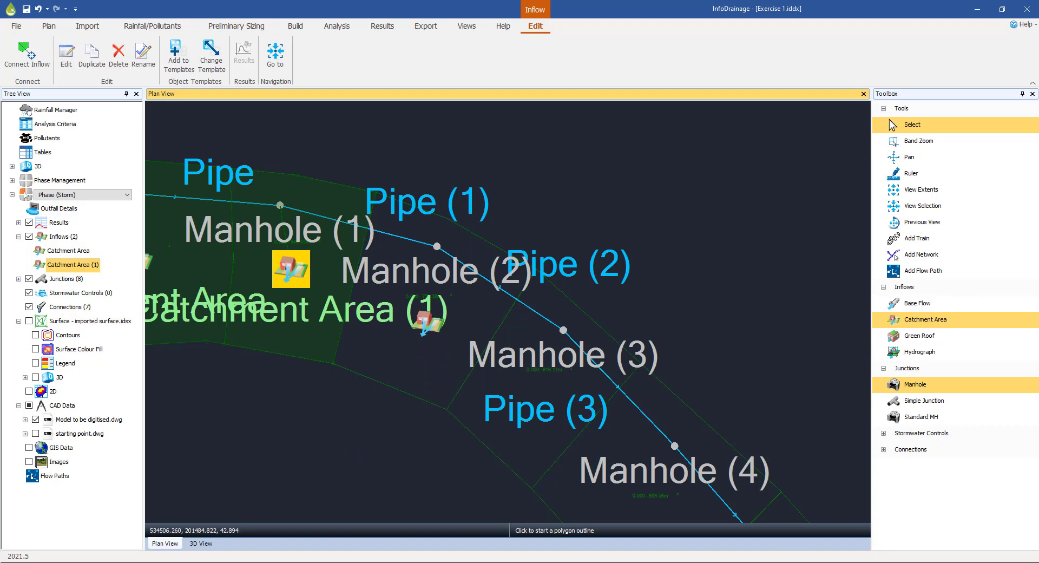
{"action": "left_click", "coordinate": [377, 194]}
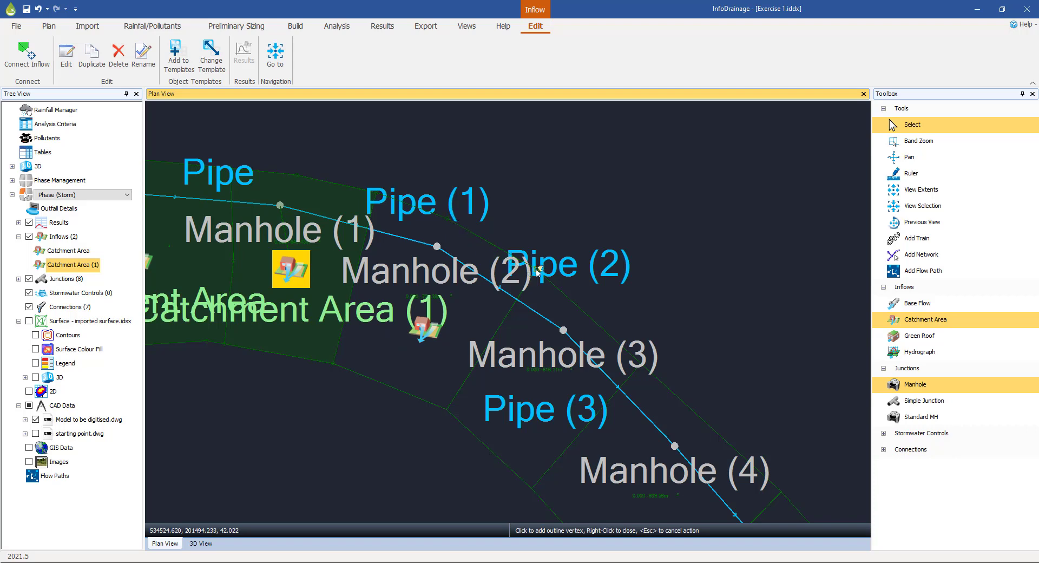
{"action": "left_click", "coordinate": [334, 361]}
{"action": "right_click", "coordinate": [378, 333]}
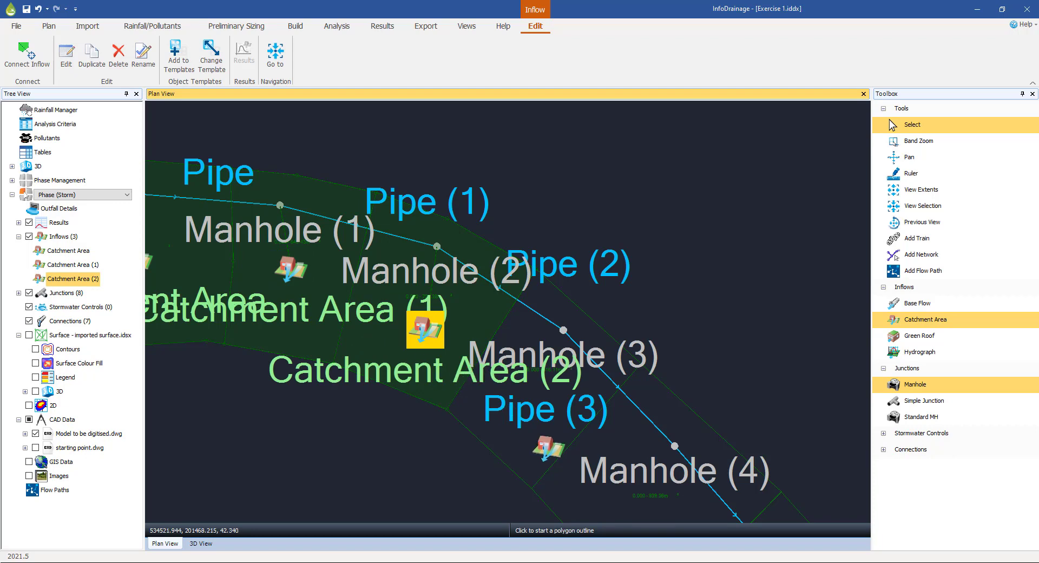
Step: Place a catchment area in the fourth catchment, near Manhole (3), and trace its outline through the CAD boundary corners
{"action": "middle_click_drag", "start_coordinate": [541, 444], "coordinate": [505, 342]}
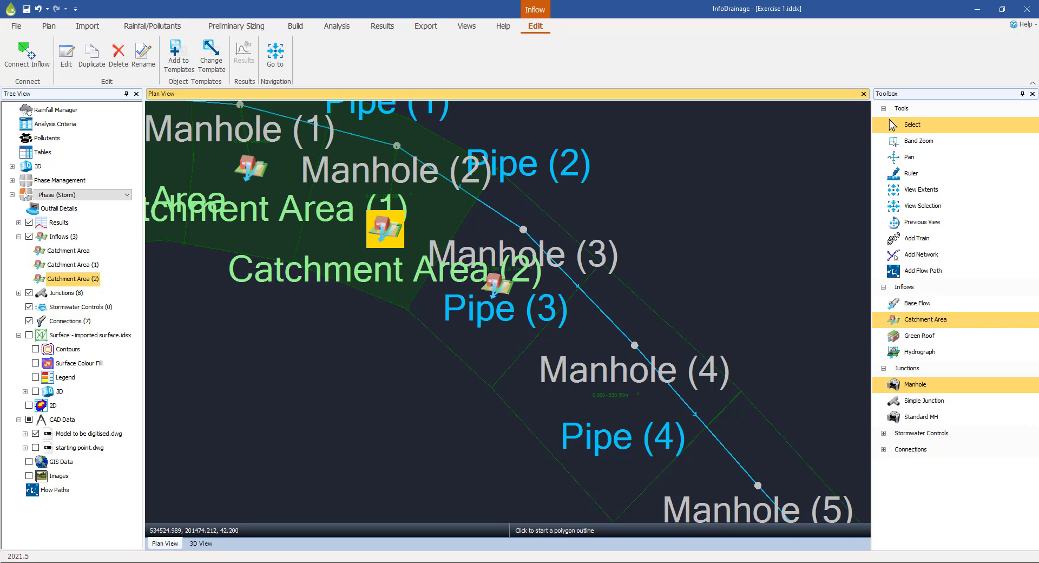
{"action": "left_click", "coordinate": [498, 172]}
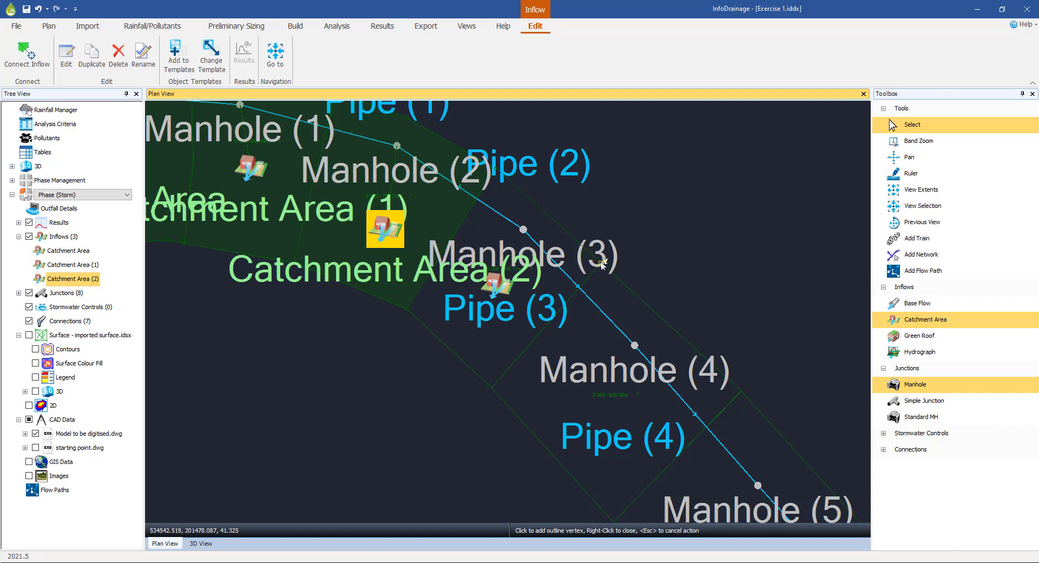
{"action": "left_click", "coordinate": [492, 388]}
{"action": "left_click", "coordinate": [406, 307]}
{"action": "right_click", "coordinate": [445, 305]}
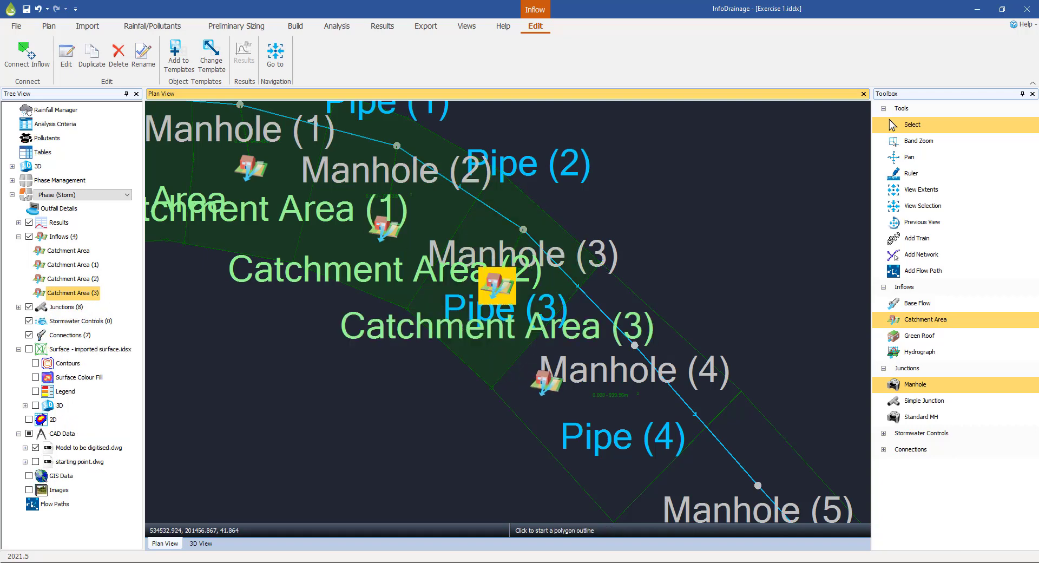
Step: Trace the outline of the fifth catchment, around Manhole (4), and place the next catchment area's icon near Manhole (5)
{"action": "middle_click_drag", "start_coordinate": [599, 395], "coordinate": [510, 298]}
{"action": "scroll", "coordinate": [525, 297], "scroll_direction": "down", "scroll_amount": 2}
{"action": "scroll", "coordinate": [521, 302], "scroll_direction": "up", "scroll_amount": 2}
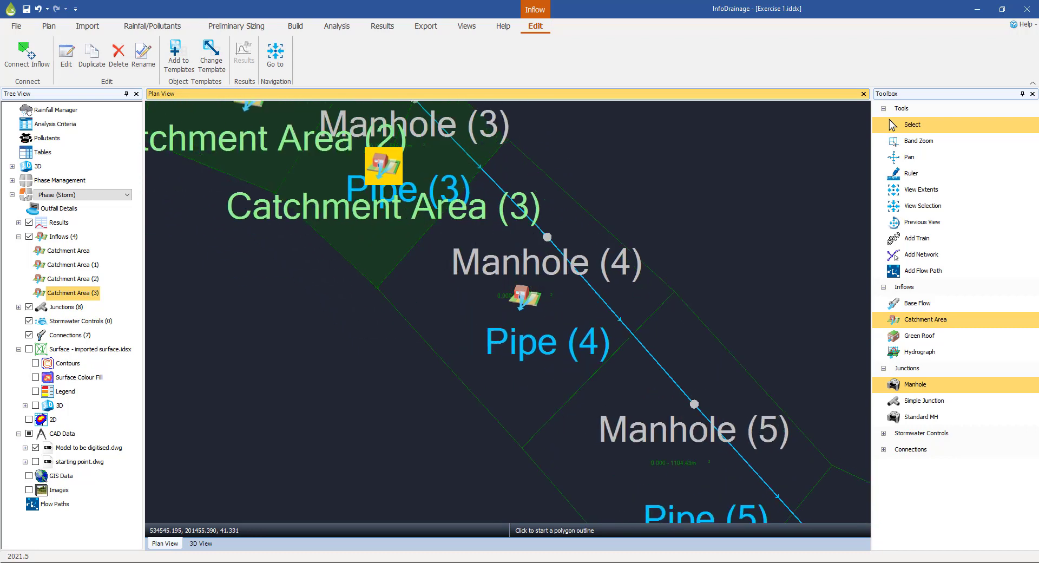
{"action": "left_click", "coordinate": [509, 142]}
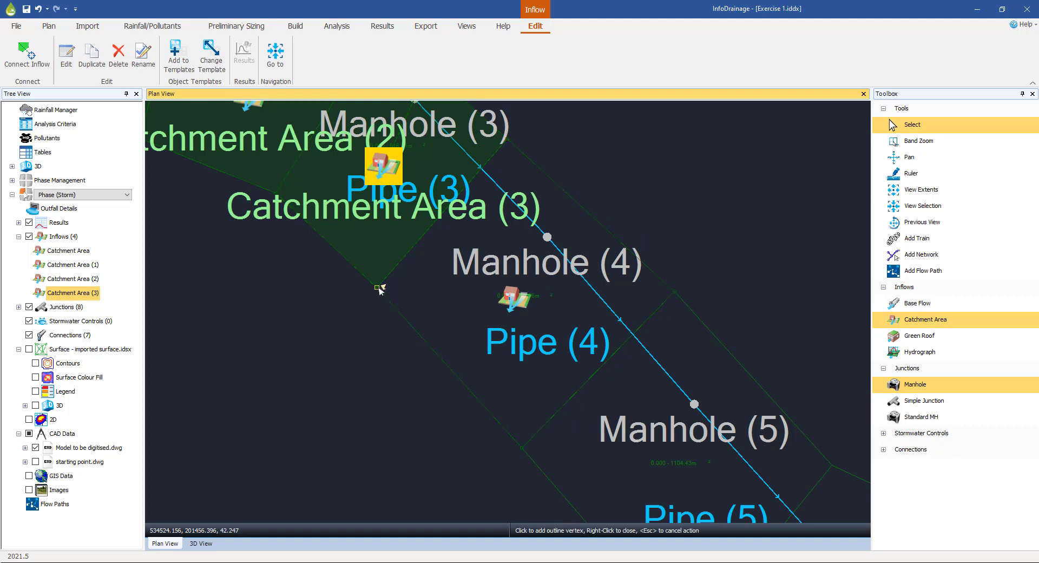
{"action": "right_click", "coordinate": [482, 325]}
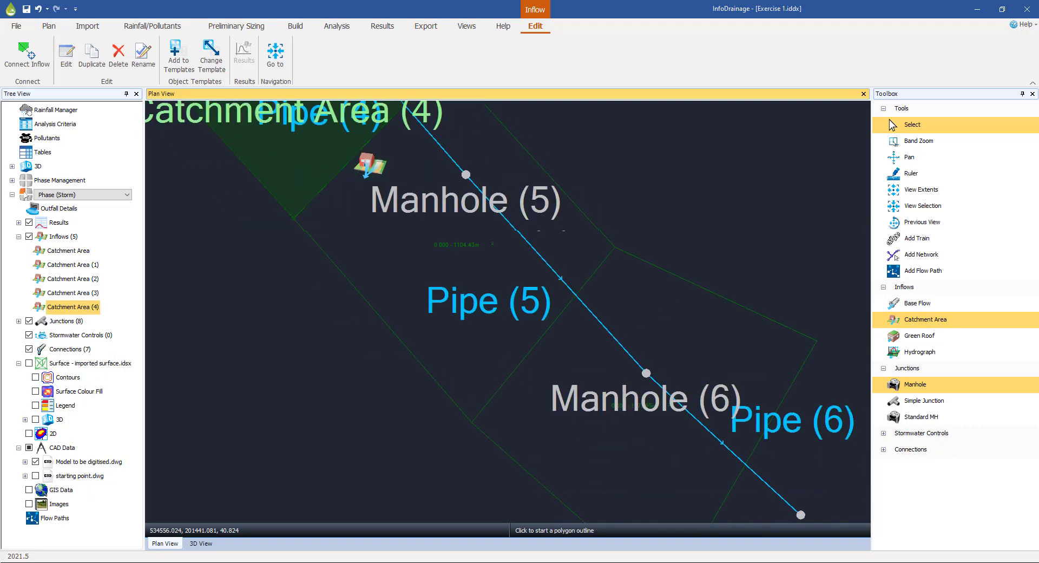
Step: Trace the outline of the sixth catchment, around Manhole (5), through its CAD boundary corners
{"action": "middle_click_drag", "start_coordinate": [408, 245], "coordinate": [436, 312]}
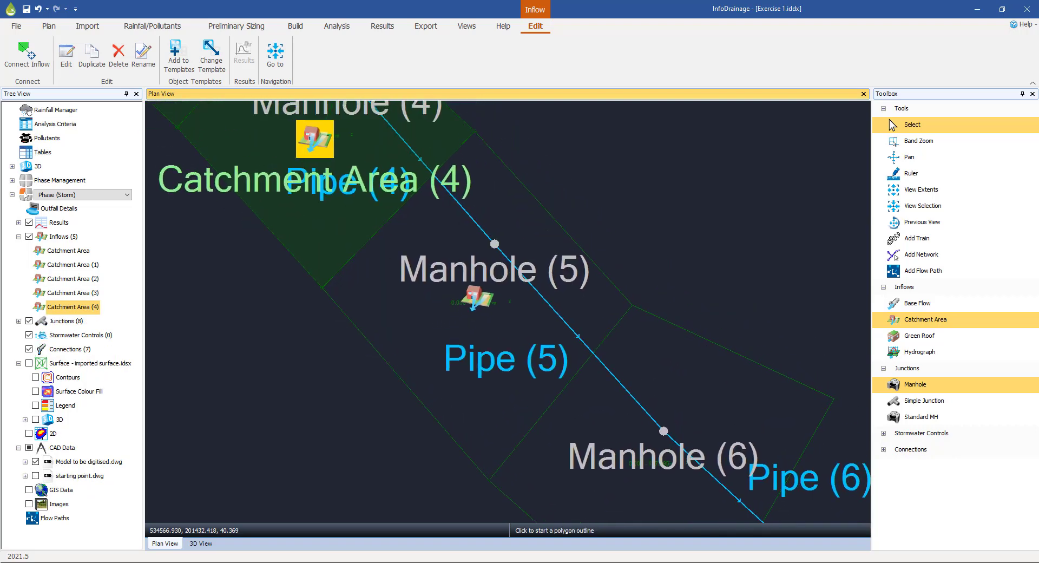
{"action": "left_click", "coordinate": [476, 132]}
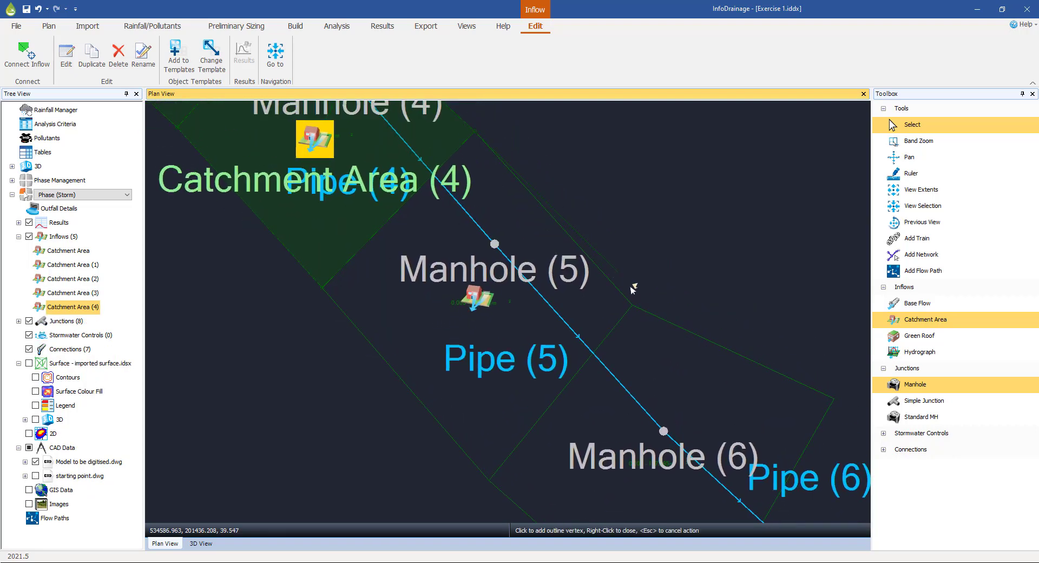
{"action": "left_click", "coordinate": [632, 306]}
{"action": "left_click", "coordinate": [323, 287]}
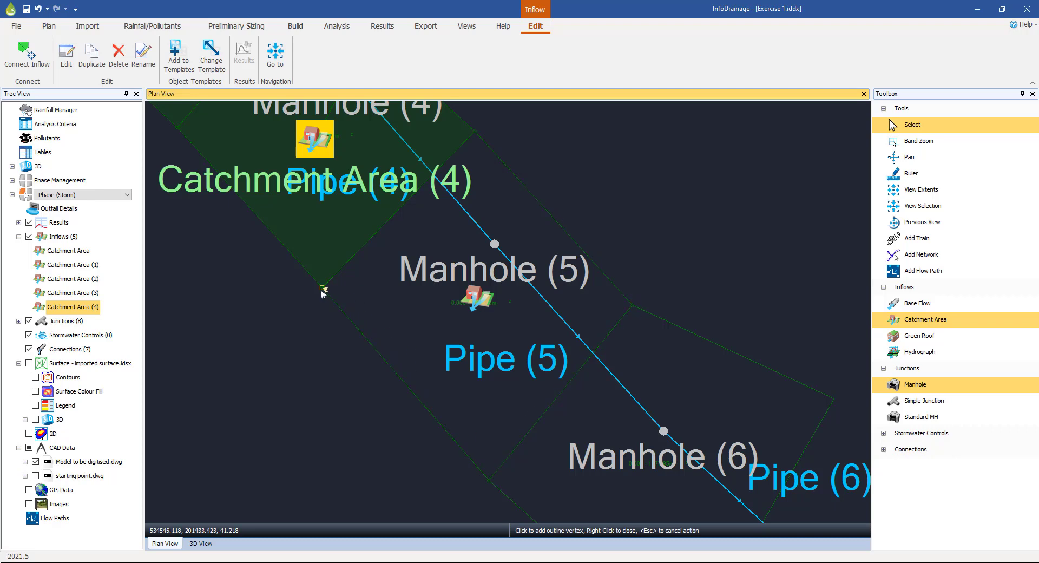
{"action": "right_click", "coordinate": [390, 304]}
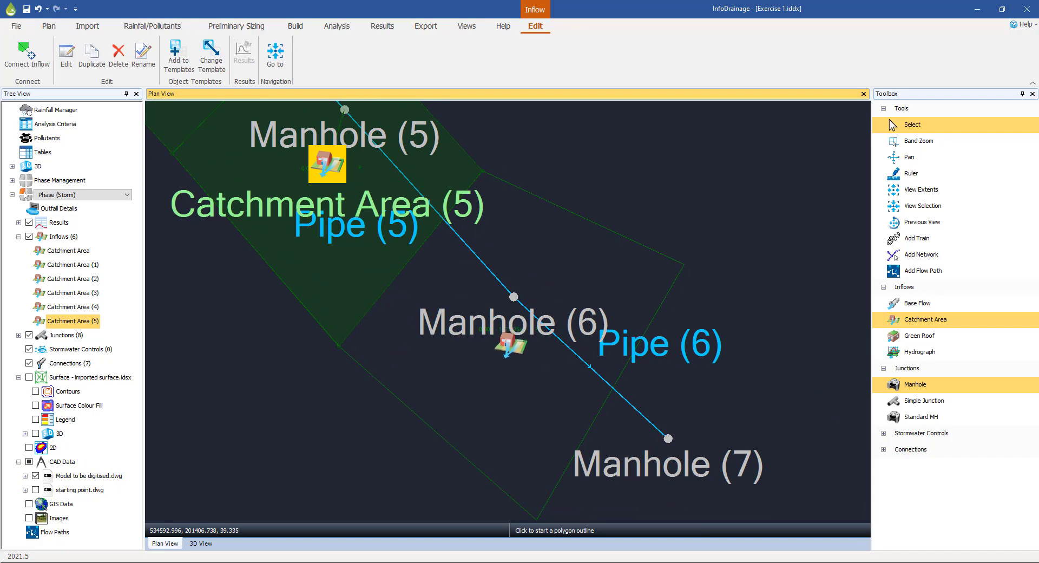
Step: Outline the last catchment area around Manhole (6) with an extra vertex outside the CAD boundary, and finish adding catchment areas
{"action": "left_click", "coordinate": [483, 172]}
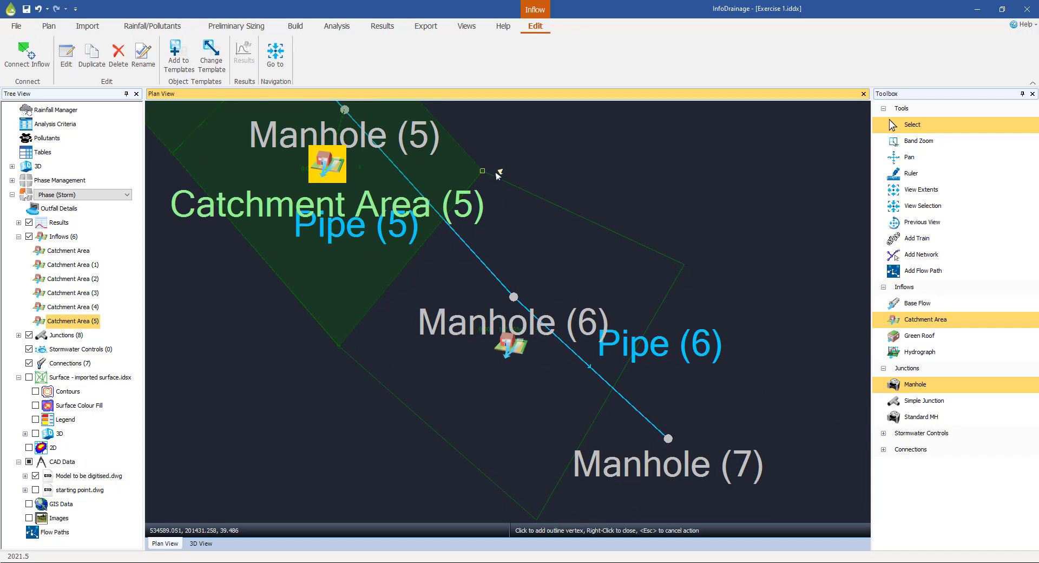
{"action": "left_click", "coordinate": [684, 264]}
{"action": "left_click", "coordinate": [339, 347]}
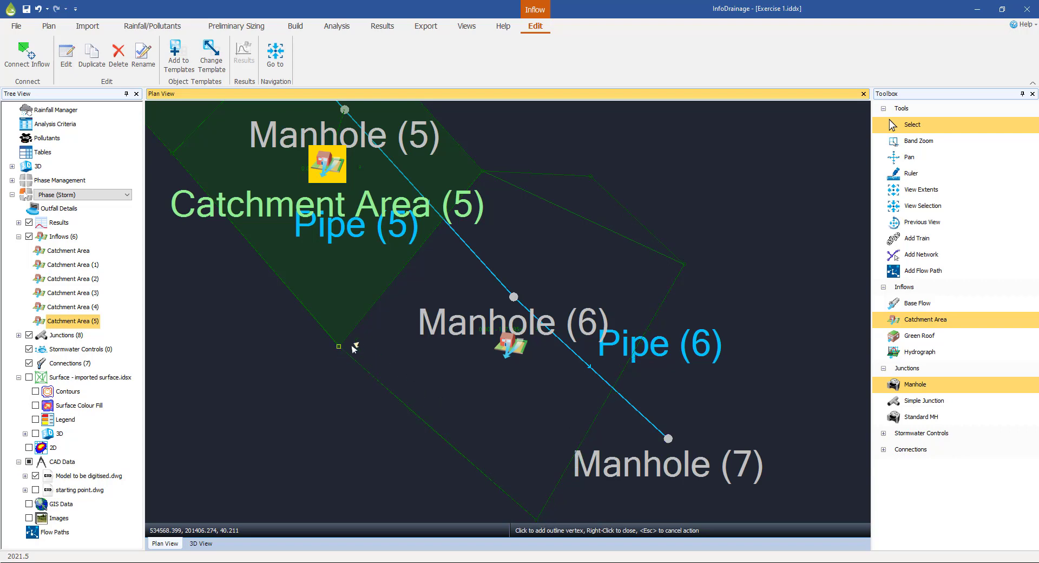
{"action": "right_click", "coordinate": [400, 318]}
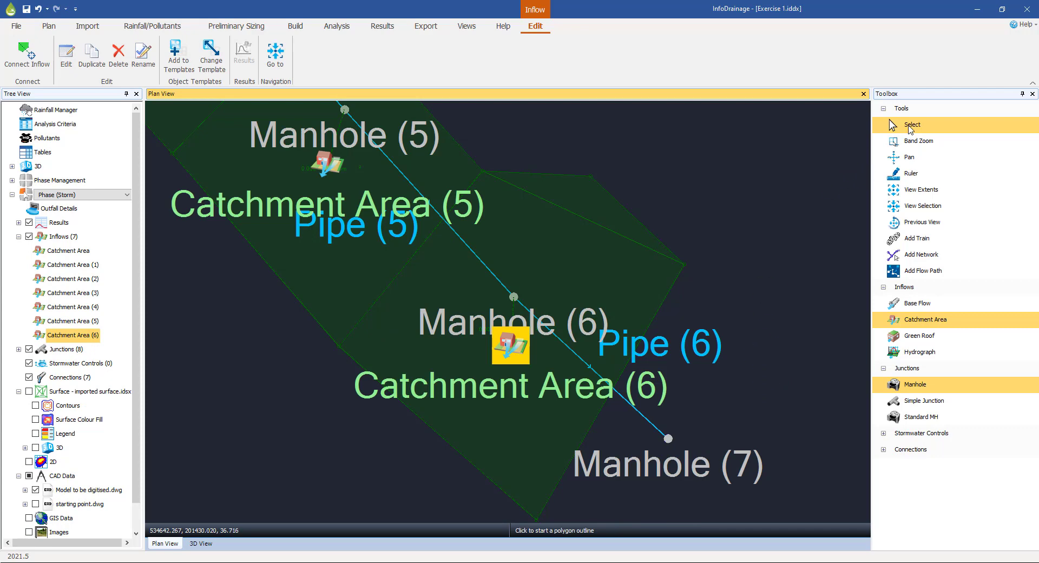
{"action": "left_click", "coordinate": [911, 126]}
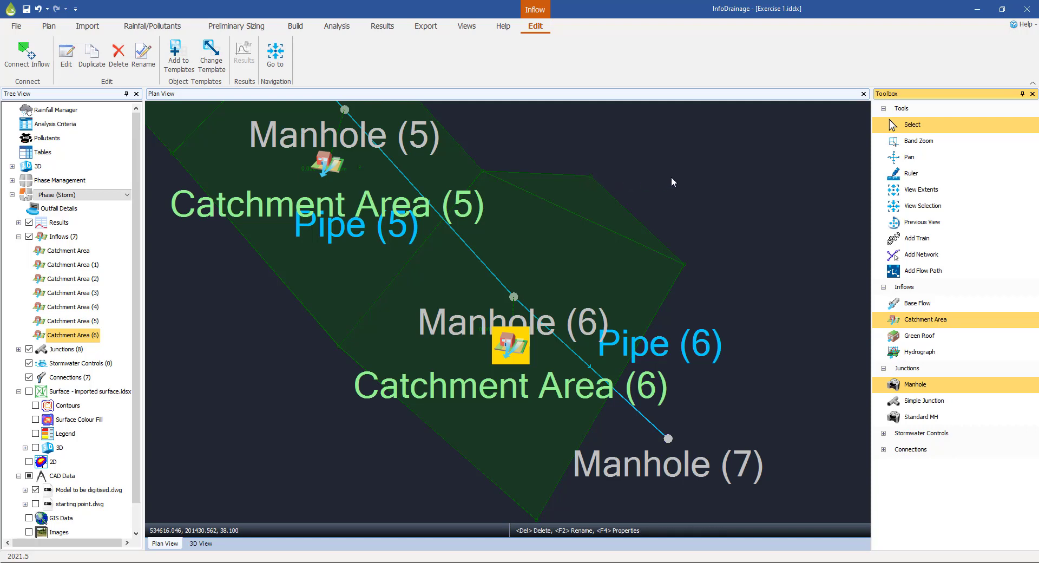
Step: Select the outline of Catchment Area (6) and move its extra vertex further outside the CAD boundary
{"action": "left_click", "coordinate": [578, 254]}
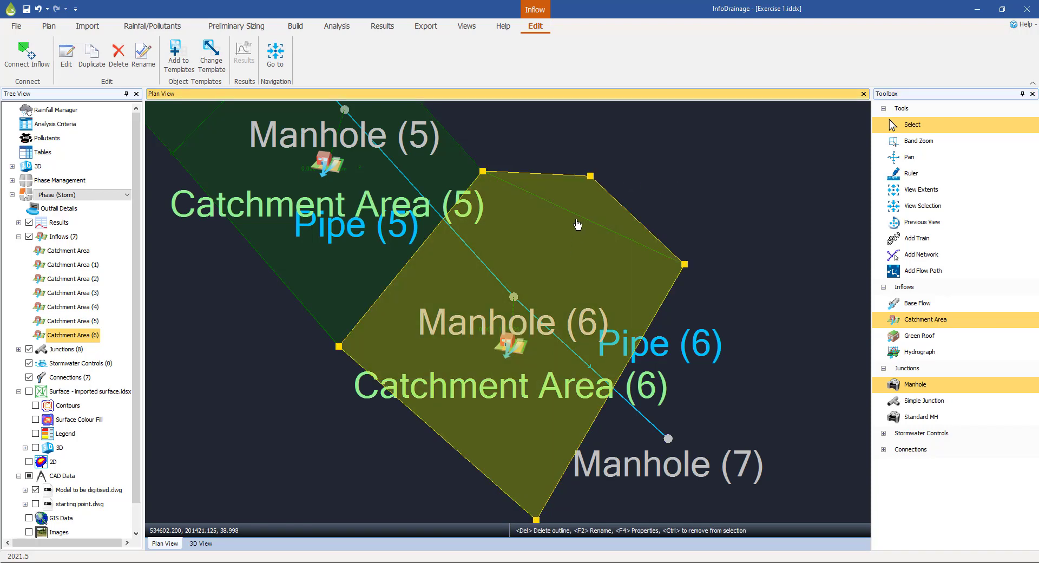
{"action": "left_click", "coordinate": [590, 175]}
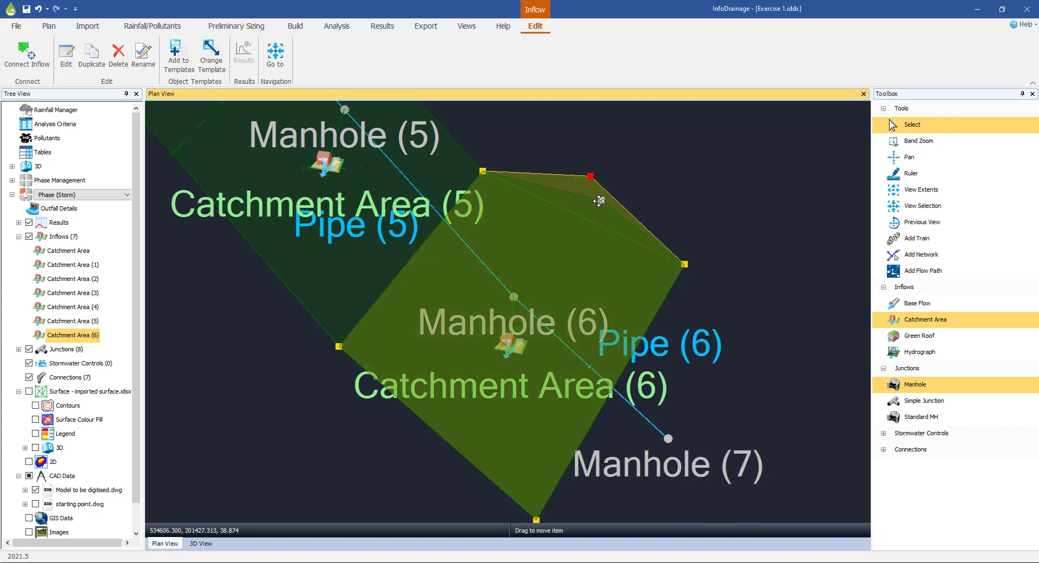
{"action": "left_click_drag", "start_coordinate": [589, 176], "coordinate": [653, 140]}
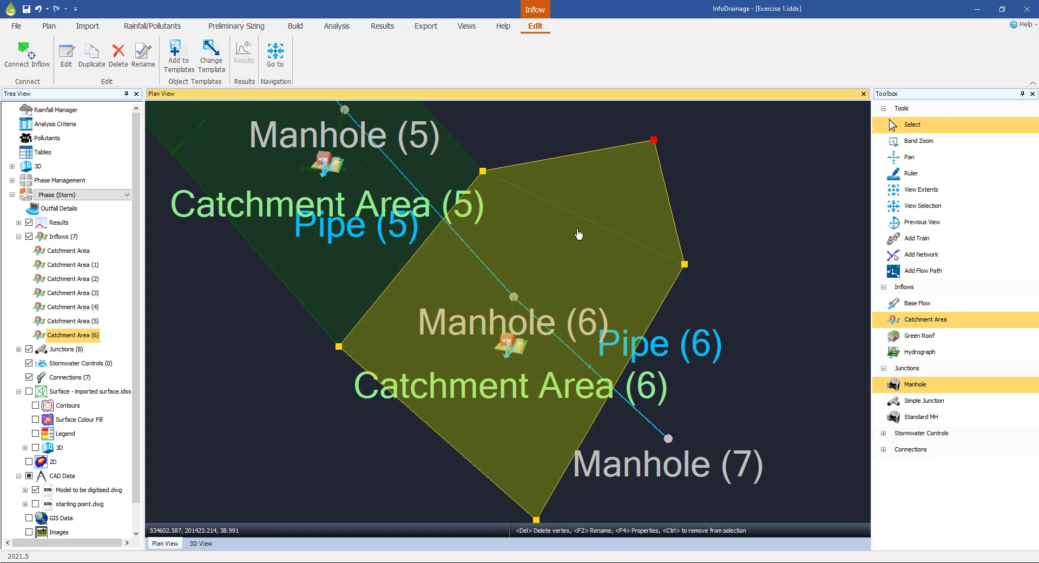
Step: Edit the vertices of Catchment Area (6), delete the extra vertex outside the CAD boundary, and return to selection mode
{"action": "right_click", "coordinate": [653, 144]}
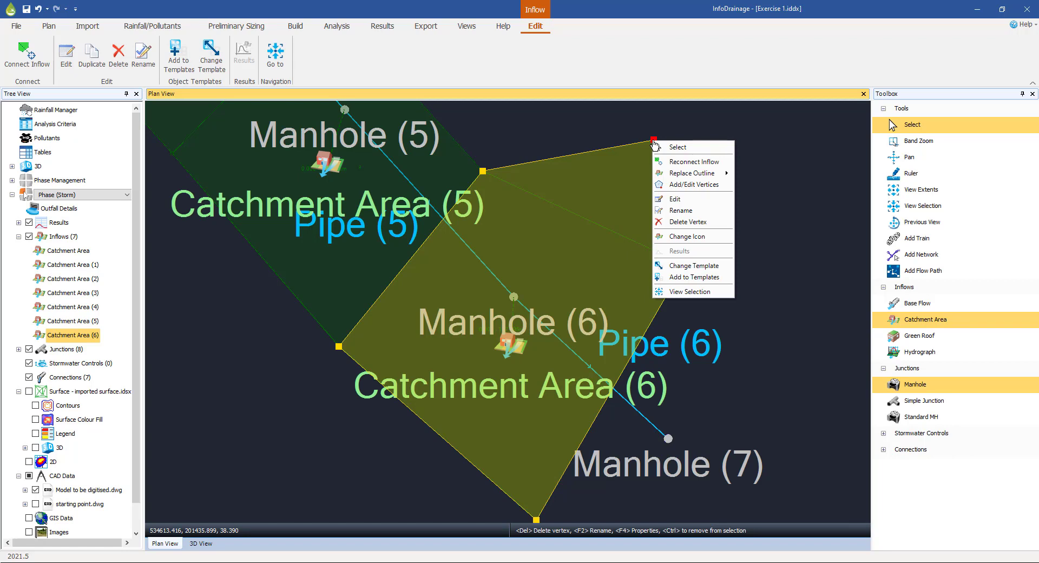
{"action": "left_click", "coordinate": [691, 185]}
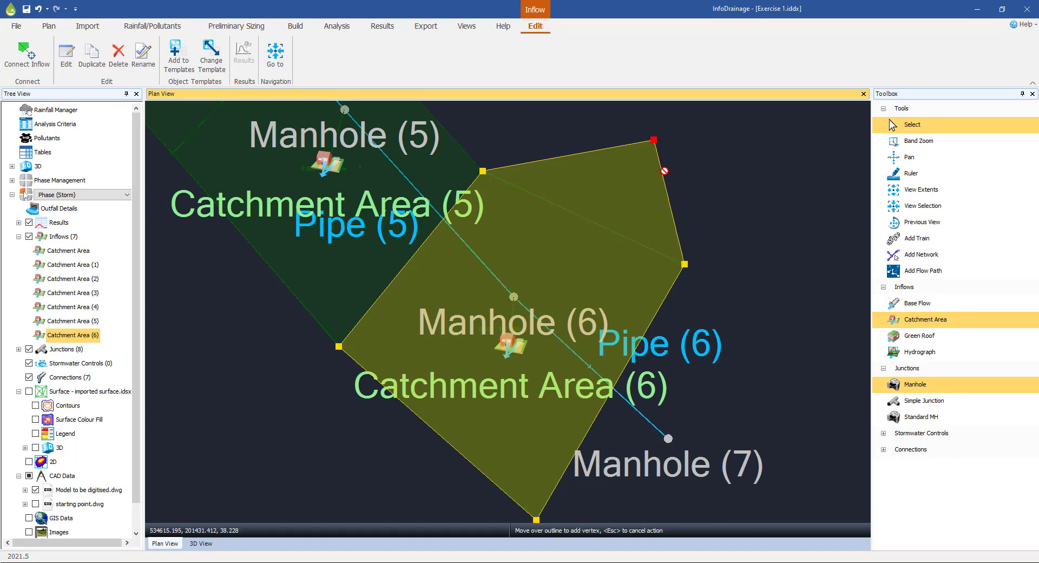
{"action": "left_click_drag", "start_coordinate": [652, 139], "coordinate": [643, 160]}
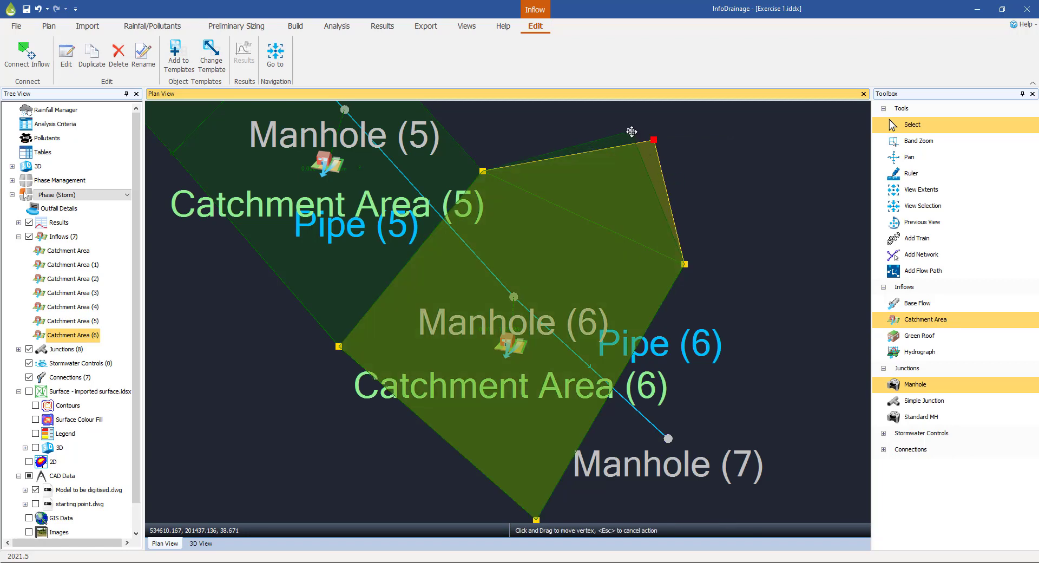
{"action": "key", "text": "Delete"}
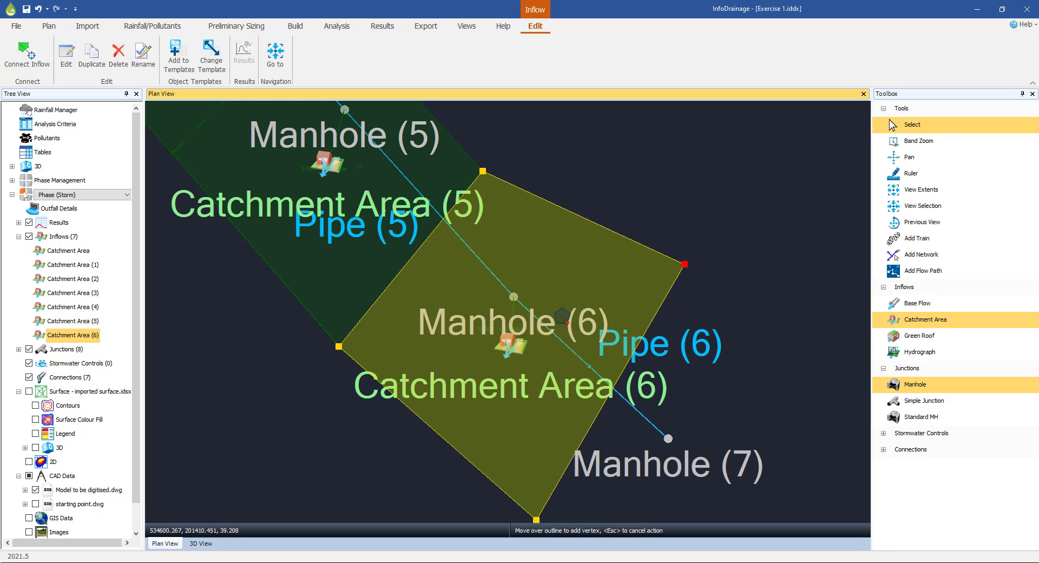
{"action": "left_click", "coordinate": [916, 124]}
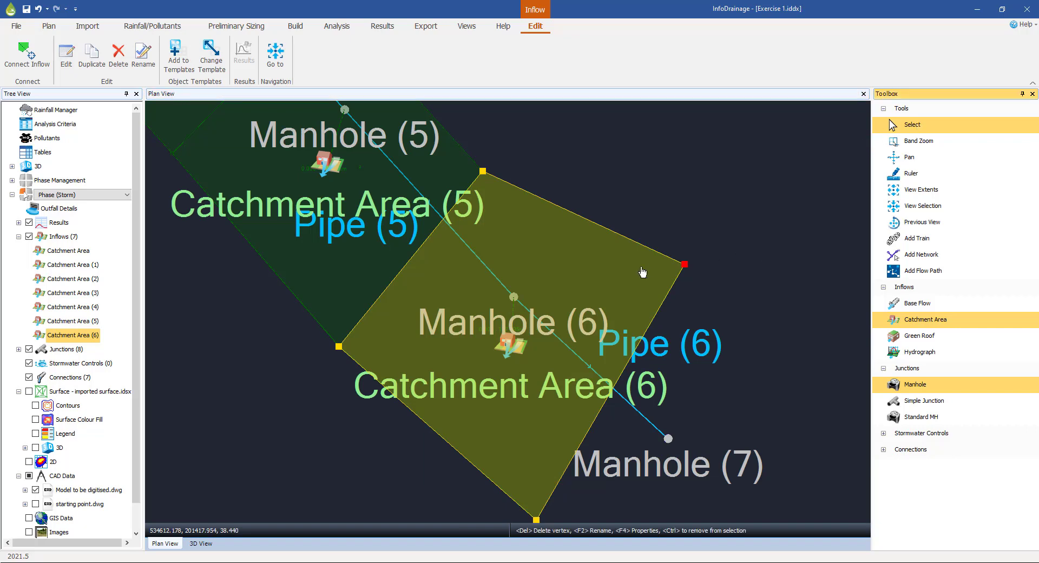
Step: Reconnect the inflow of Catchment Area (6) to the inlet of Manhole (6) and leave the connection command
{"action": "right_click", "coordinate": [546, 263]}
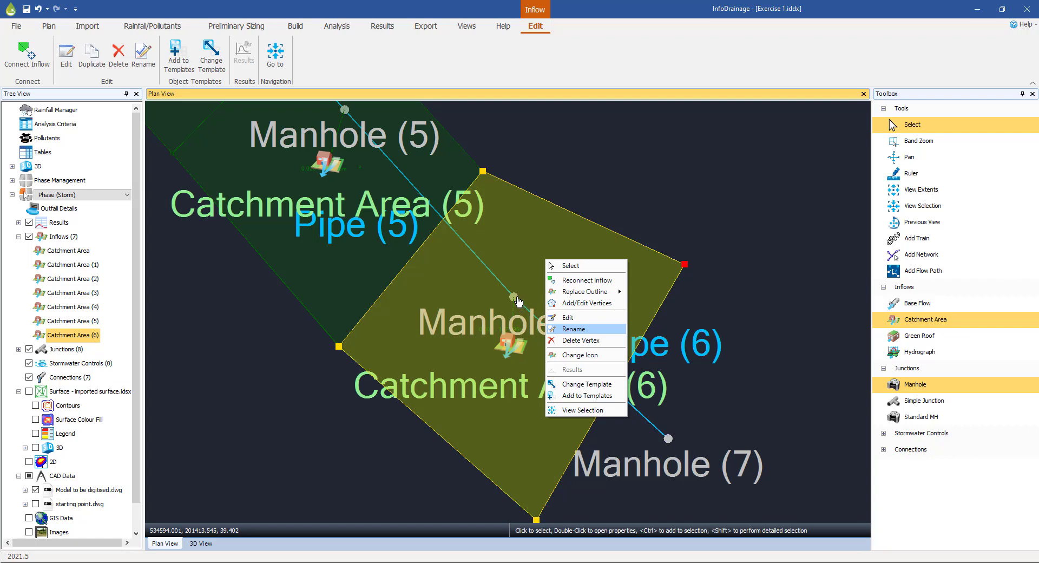
{"action": "left_click", "coordinate": [583, 281]}
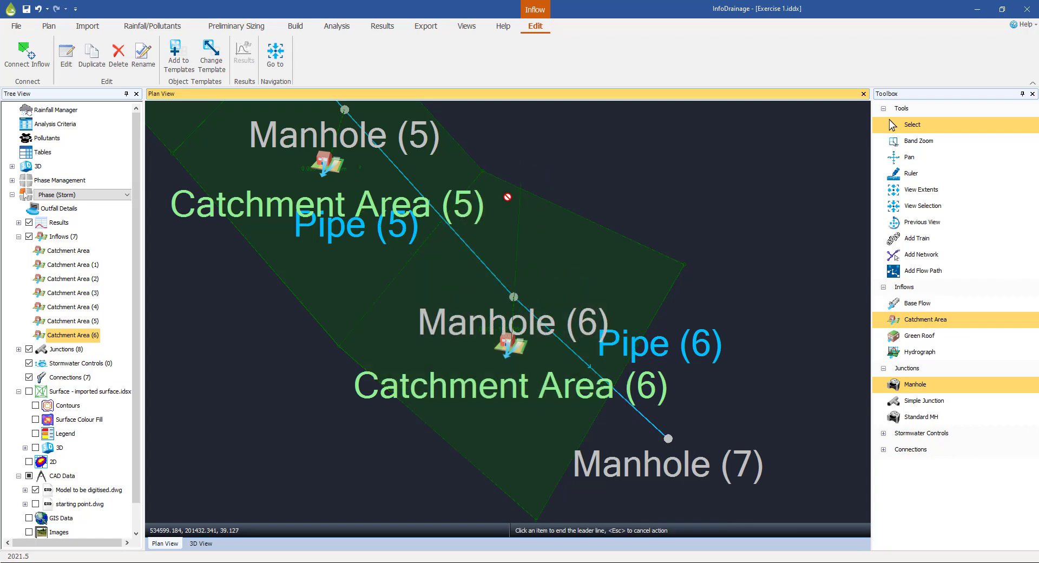
{"action": "left_click", "coordinate": [514, 300]}
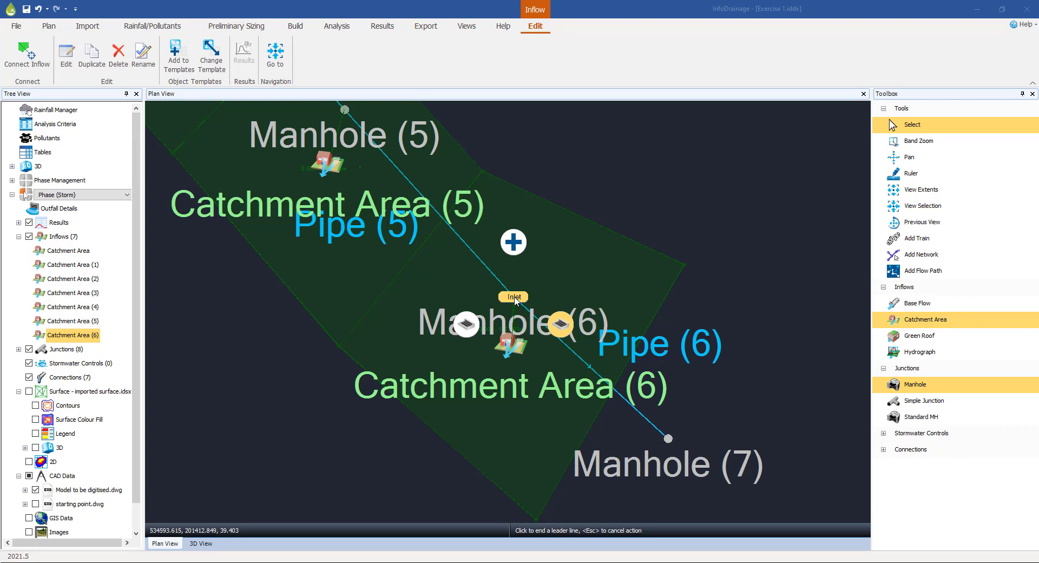
{"action": "left_click", "coordinate": [514, 297]}
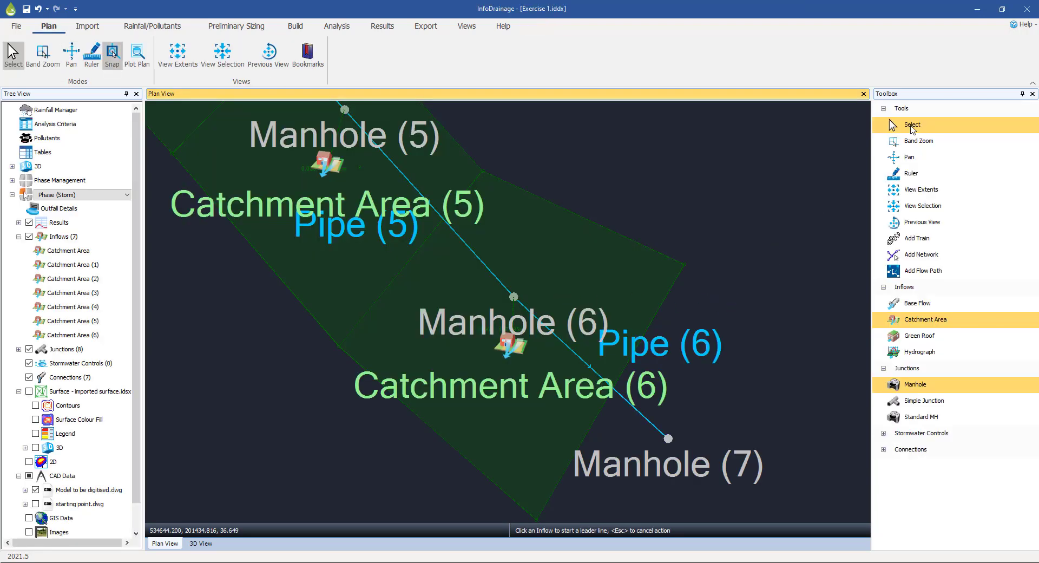
{"action": "left_click", "coordinate": [912, 126]}
Step: Save the design as a new file named Exercise 2 in the "Save work here" folder of InfoDrainage Introduction
{"action": "scroll", "coordinate": [416, 249], "scroll_direction": "down", "scroll_amount": 3}
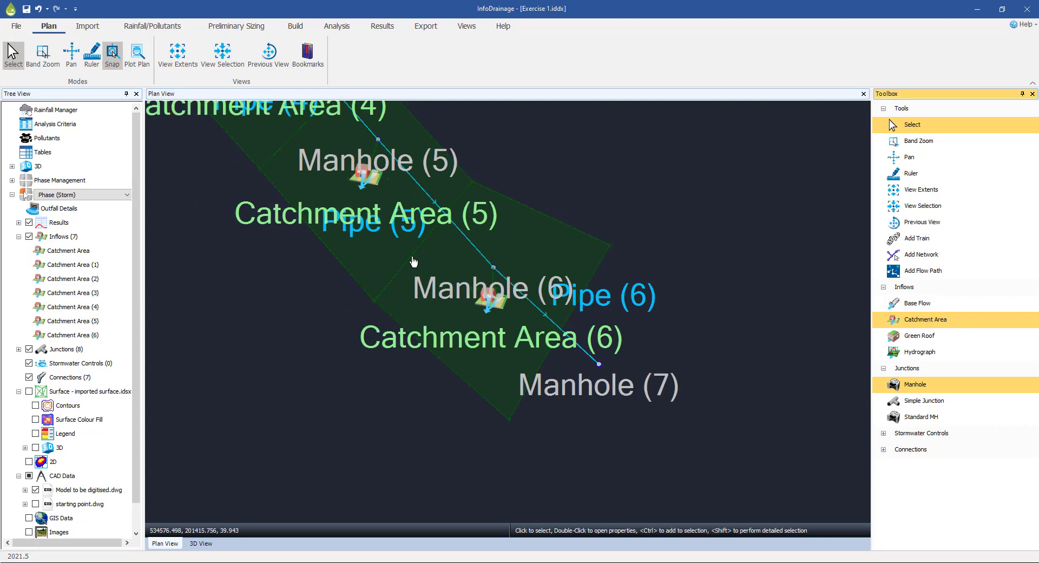
{"action": "scroll", "coordinate": [373, 255], "scroll_direction": "down", "scroll_amount": 3}
{"action": "scroll", "coordinate": [421, 373], "scroll_direction": "down", "scroll_amount": 2}
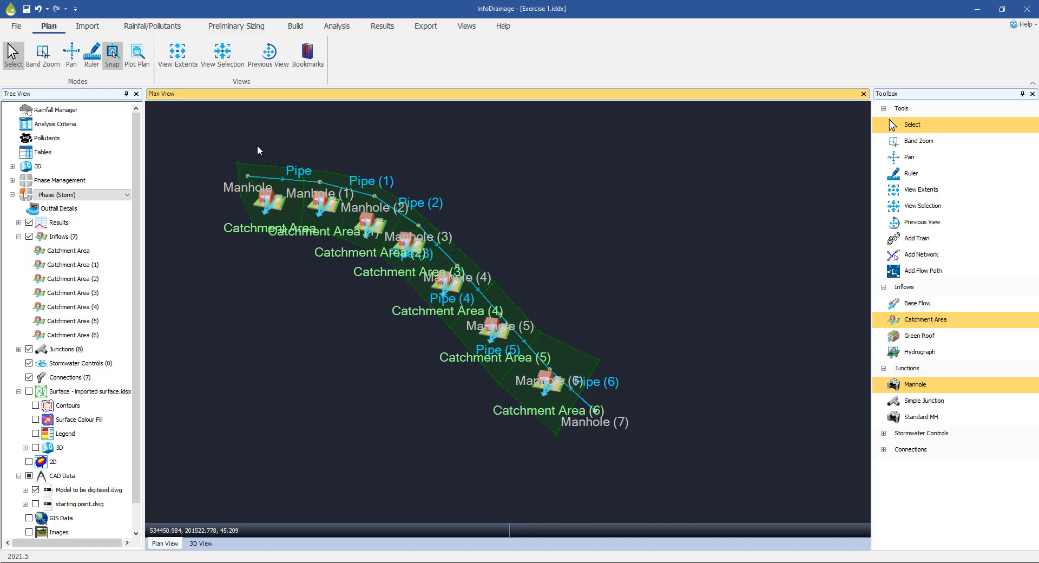
{"action": "left_click", "coordinate": [16, 26]}
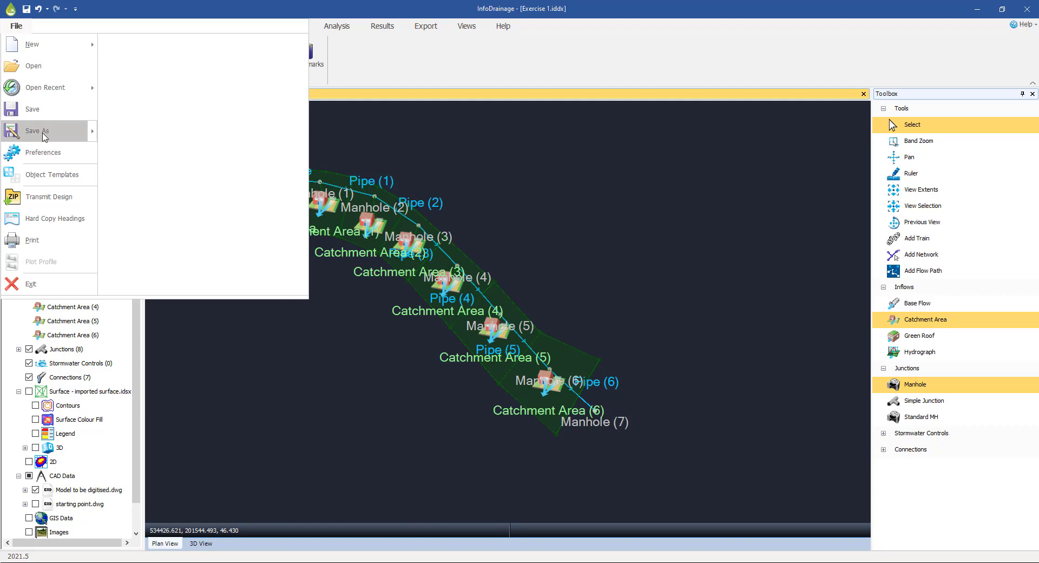
{"action": "mouse_move", "coordinate": [43, 133]}
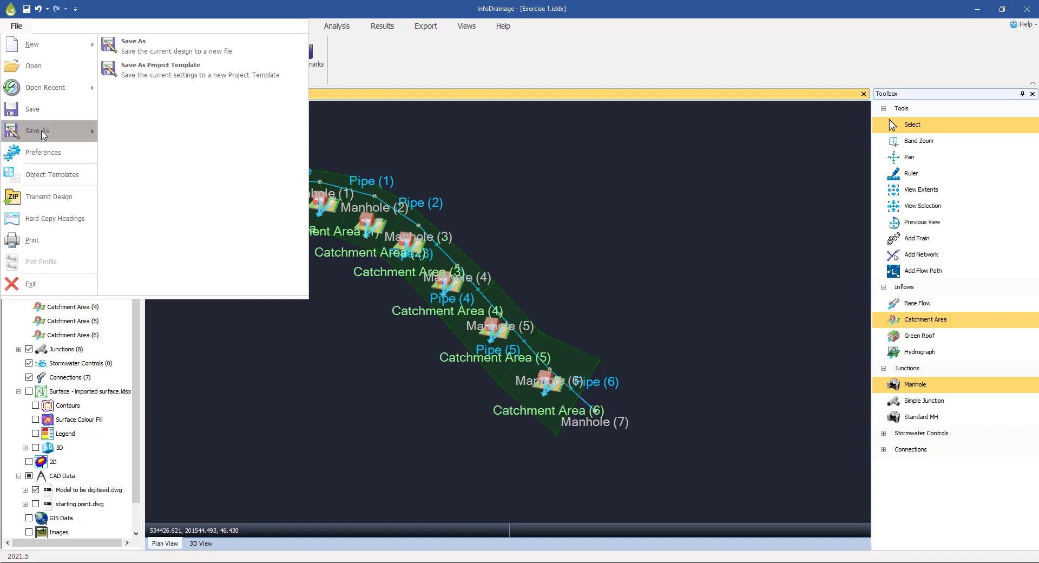
{"action": "left_click", "coordinate": [135, 49]}
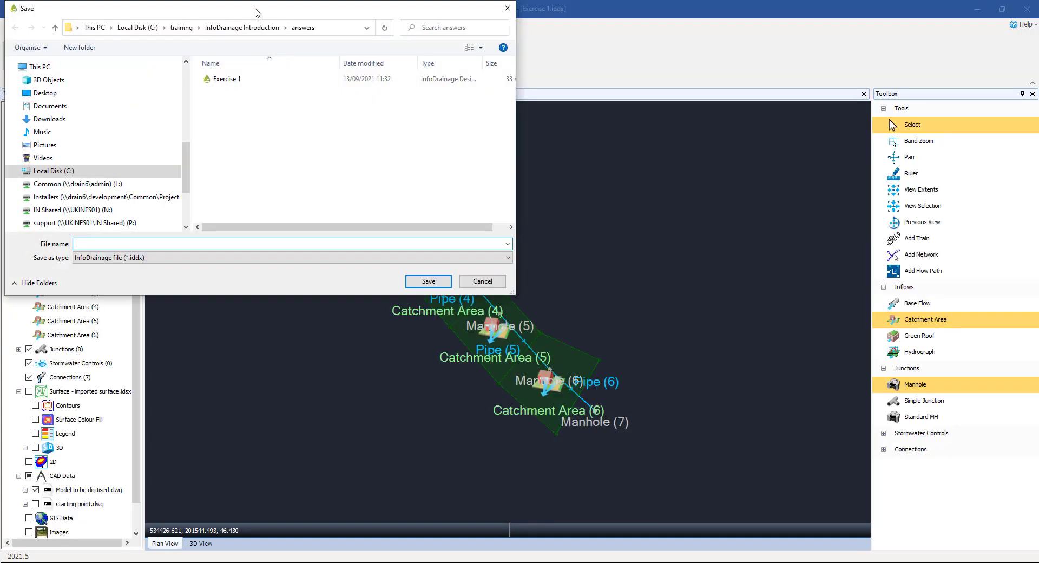
{"action": "left_click_drag", "start_coordinate": [258, 12], "coordinate": [360, 73]}
{"action": "left_click", "coordinate": [343, 86]}
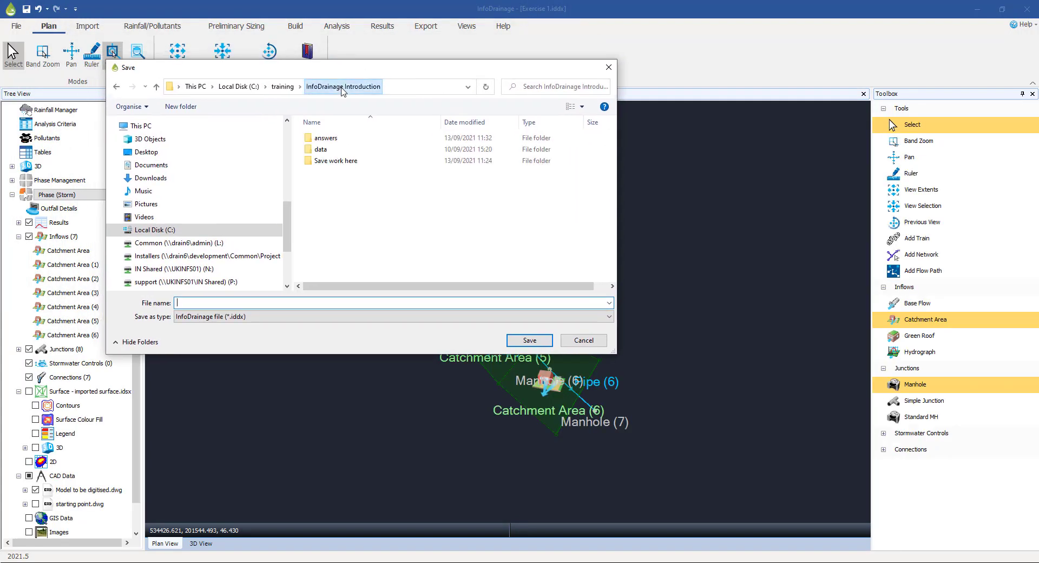
{"action": "double_click", "coordinate": [331, 161]}
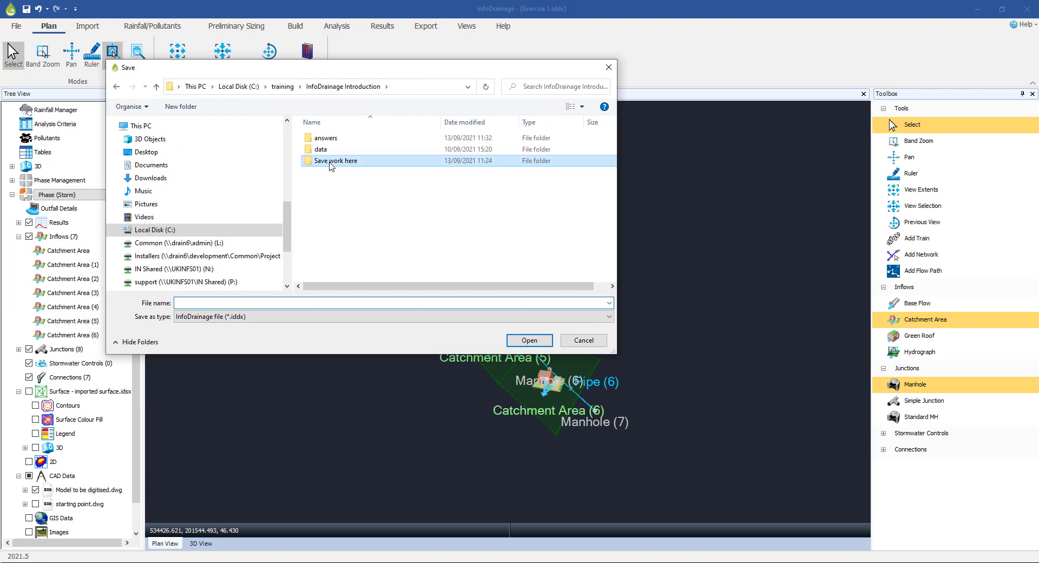
{"action": "left_click", "coordinate": [251, 303]}
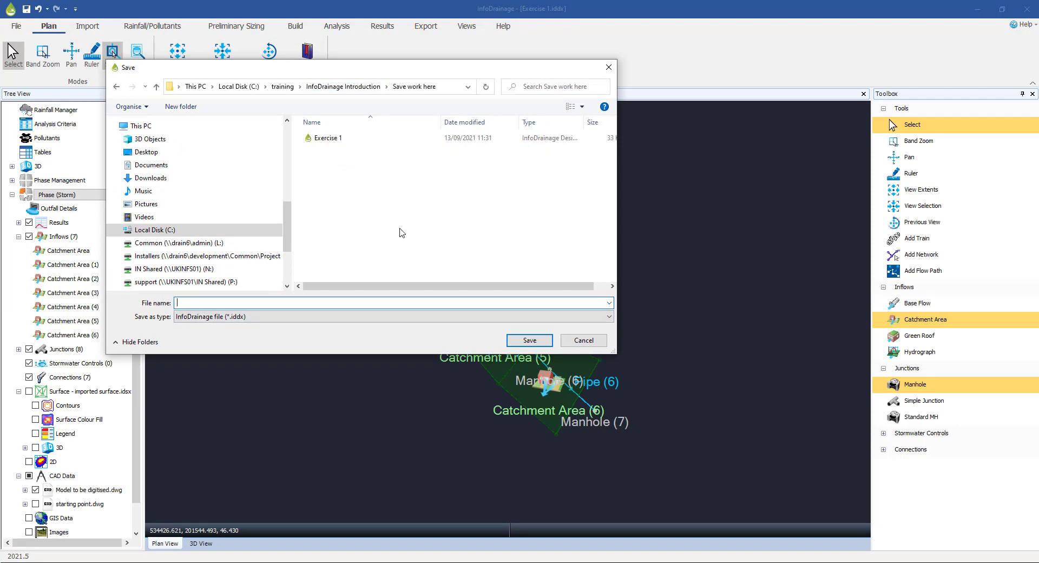
{"action": "type", "text": "Exerc"}
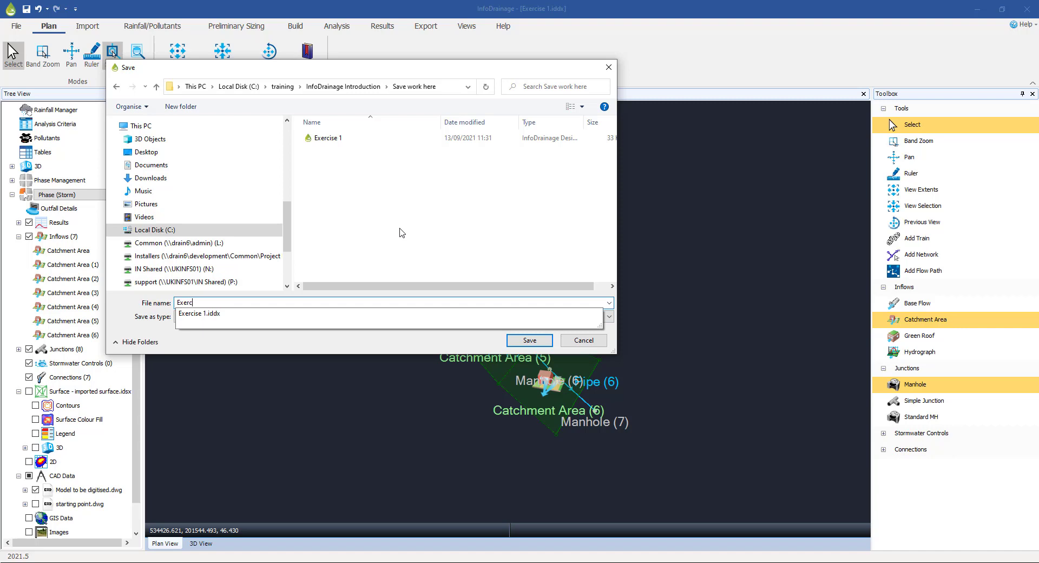
{"action": "type", "text": "ise 2"}
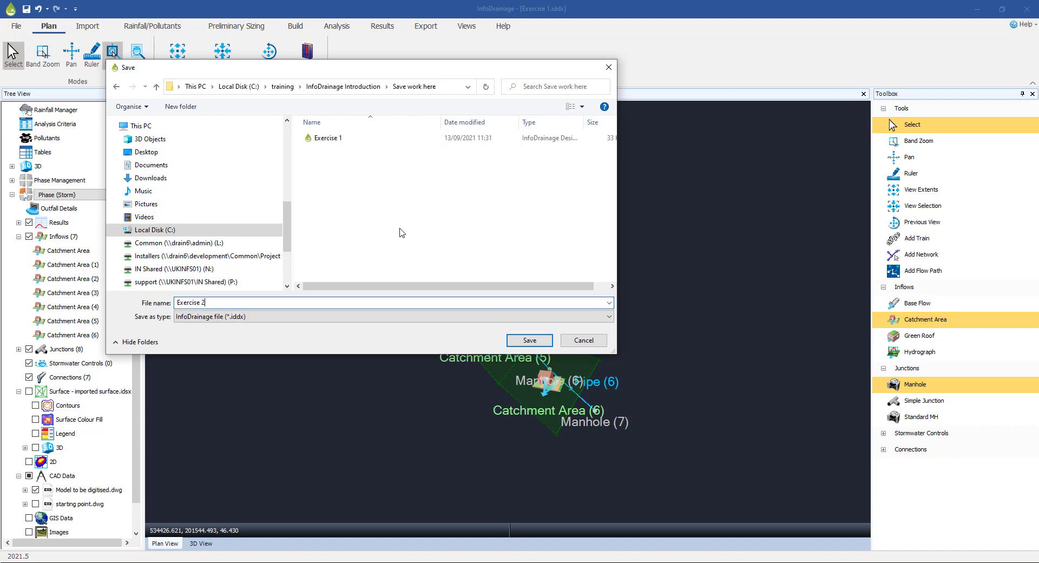
{"action": "left_click", "coordinate": [529, 341]}
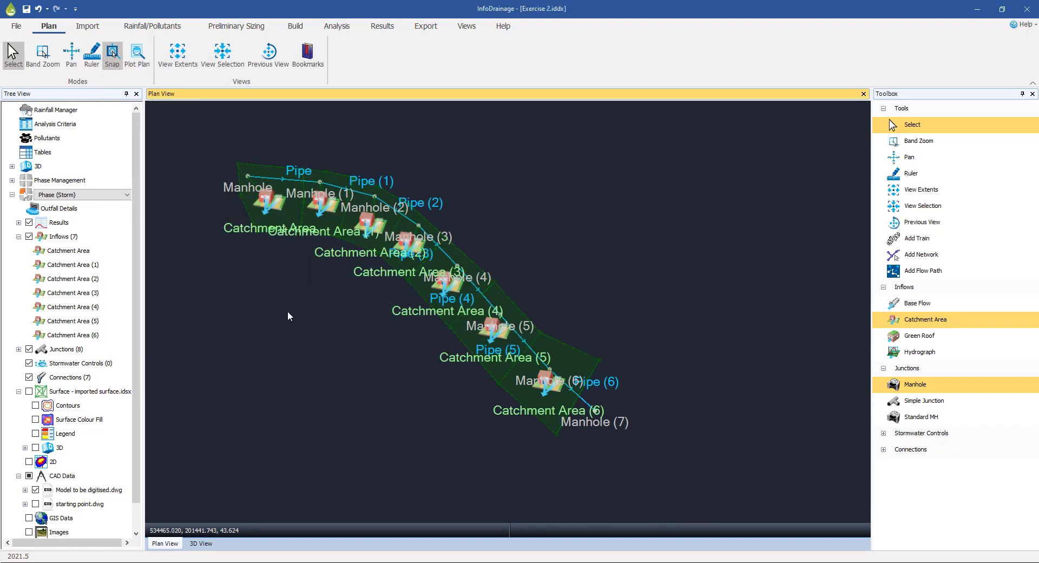
Step: Examine the dimensions, inlets and outlets in the properties of Manhole (1), closing them without changes
{"action": "middle_click_drag", "start_coordinate": [288, 311], "coordinate": [390, 310]}
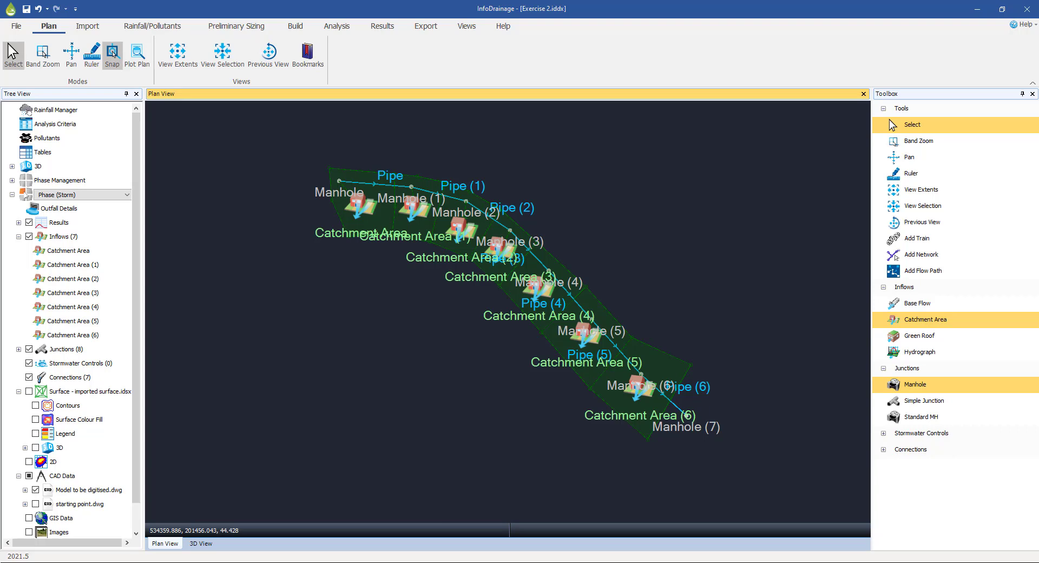
{"action": "scroll", "coordinate": [298, 272], "scroll_direction": "up", "scroll_amount": 4}
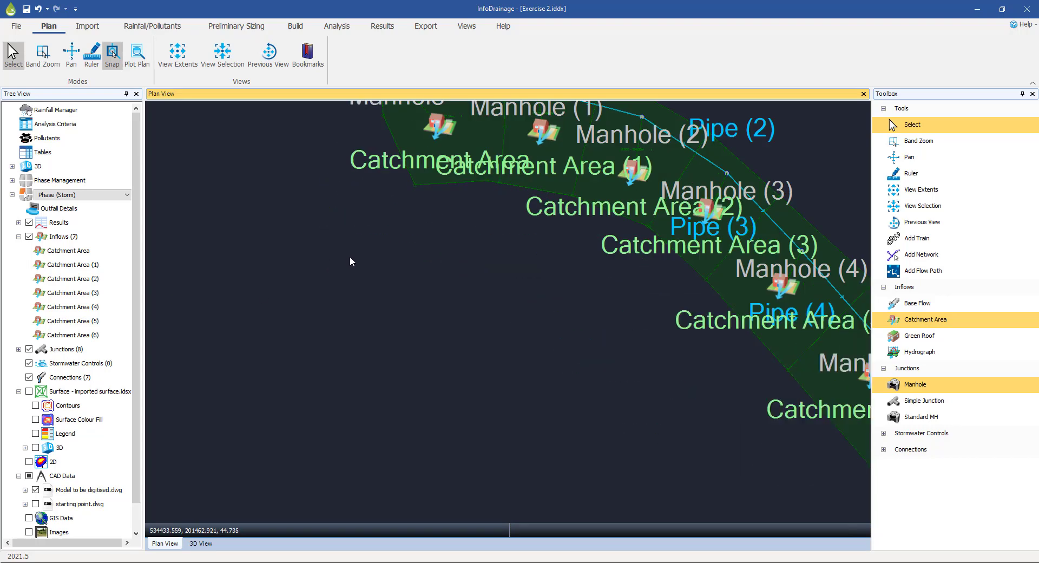
{"action": "scroll", "coordinate": [356, 430], "scroll_direction": "down", "scroll_amount": 1}
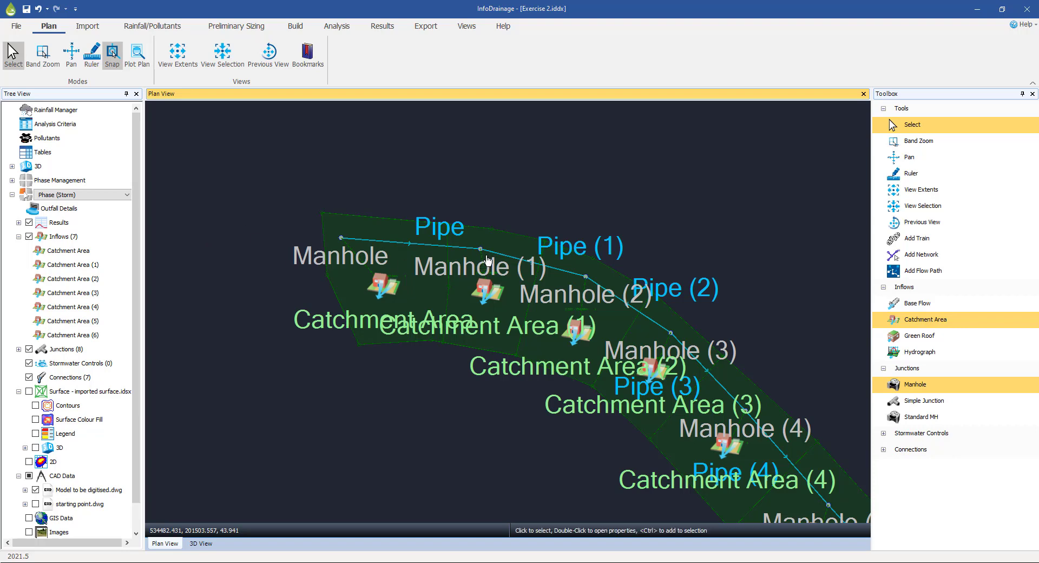
{"action": "scroll", "coordinate": [485, 251], "scroll_direction": "up", "scroll_amount": 4}
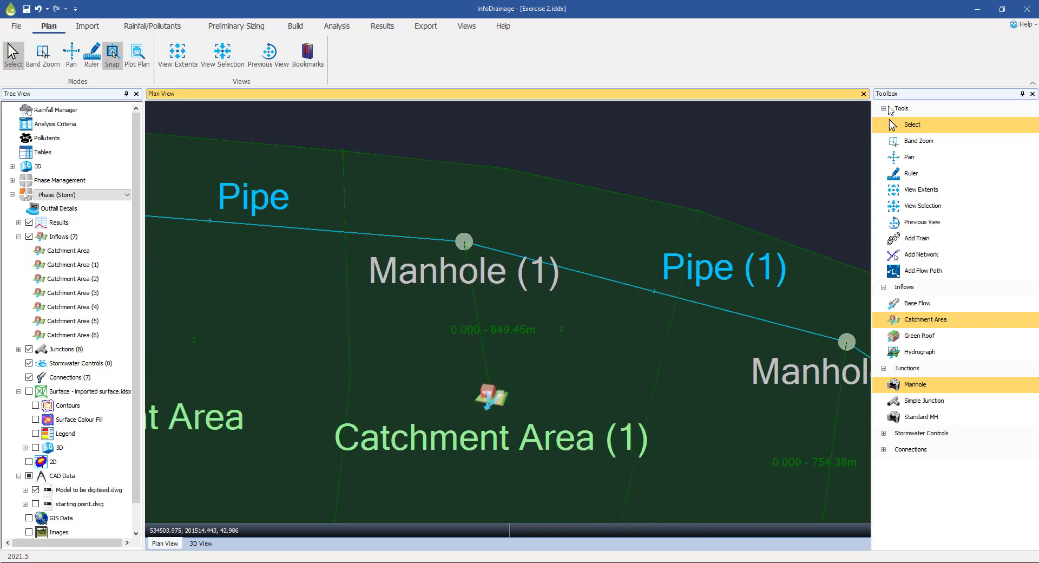
{"action": "double_click", "coordinate": [464, 242]}
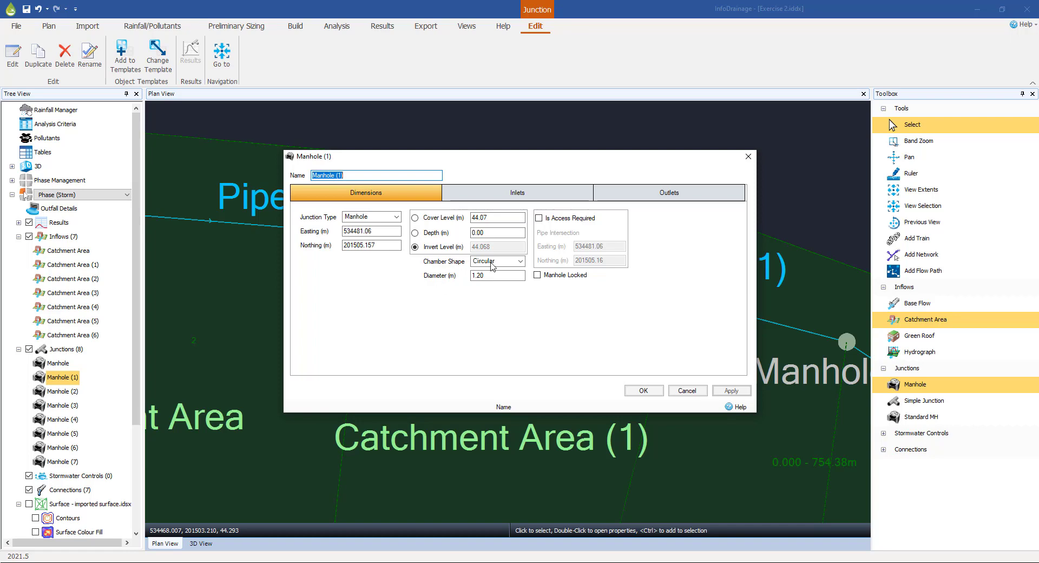
{"action": "left_click", "coordinate": [516, 196]}
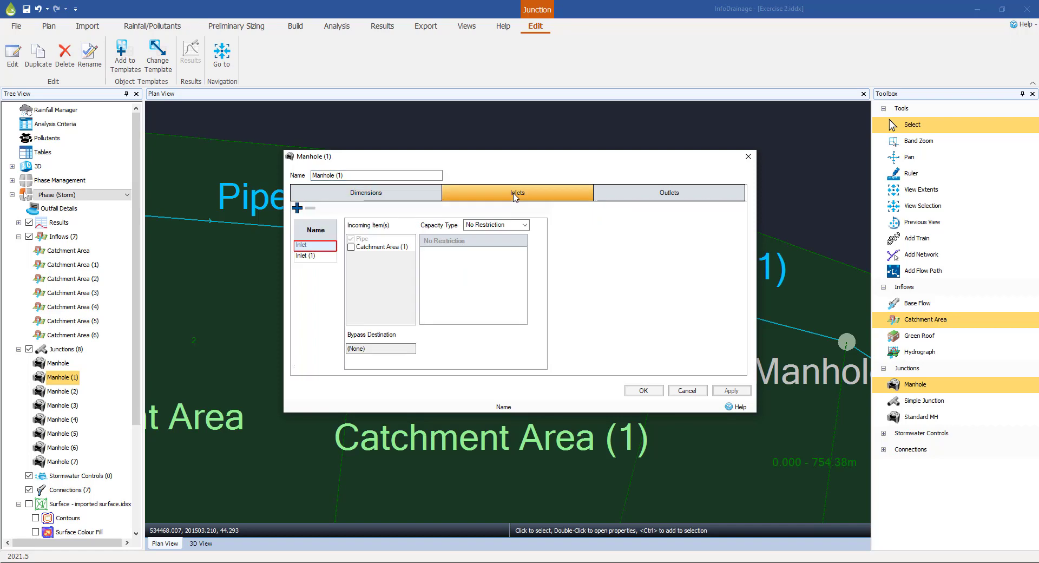
{"action": "left_click_drag", "start_coordinate": [503, 164], "coordinate": [461, 181]}
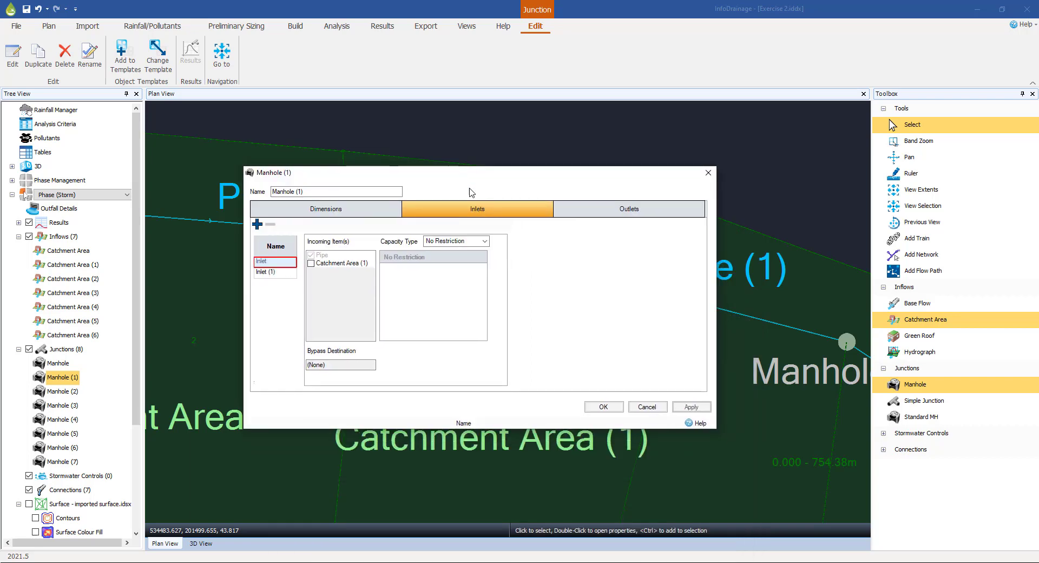
{"action": "left_click", "coordinate": [604, 208]}
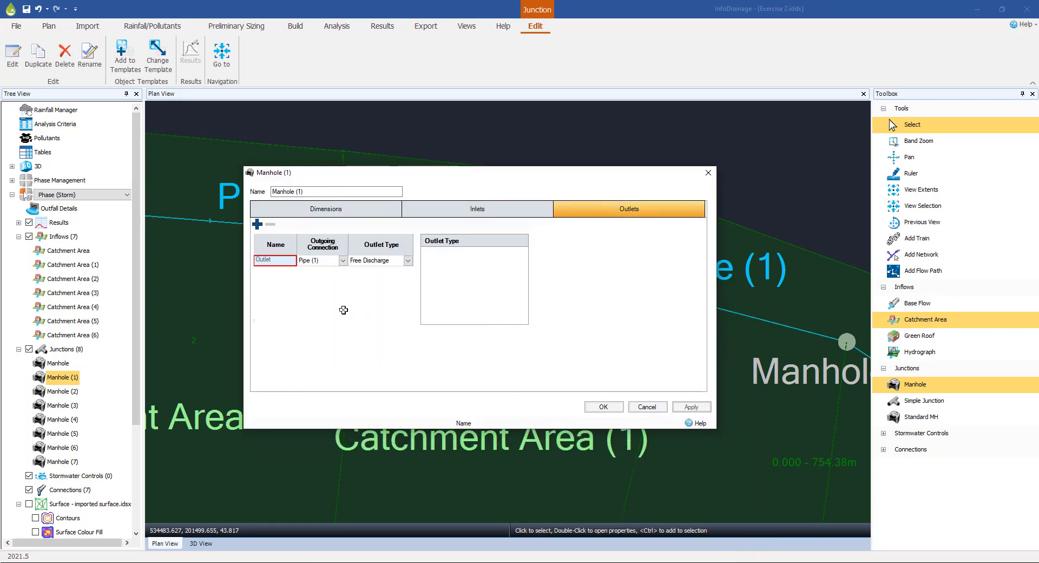
{"action": "left_click_drag", "start_coordinate": [502, 182], "coordinate": [428, 179]}
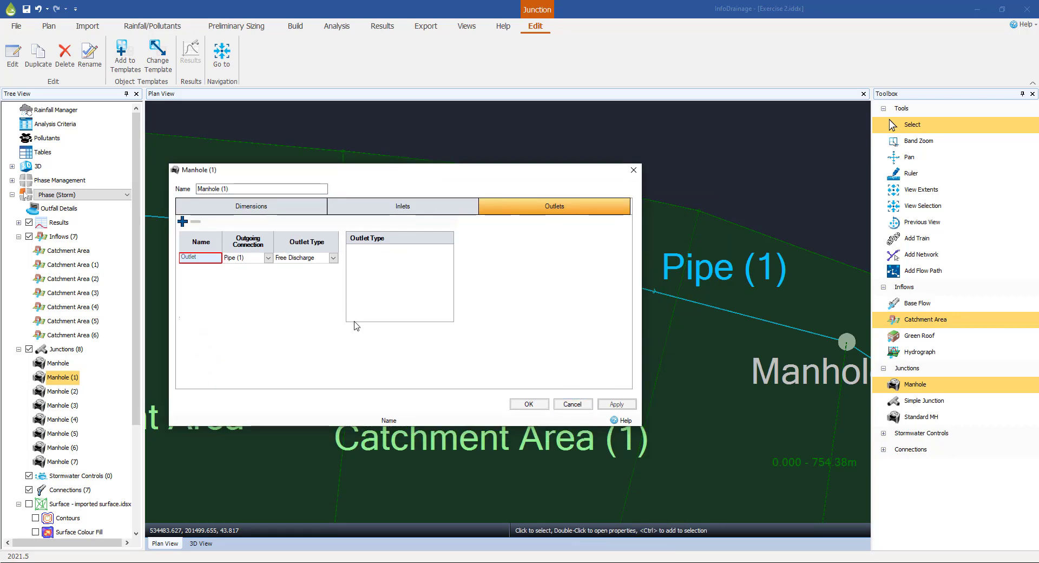
{"action": "left_click", "coordinate": [571, 404]}
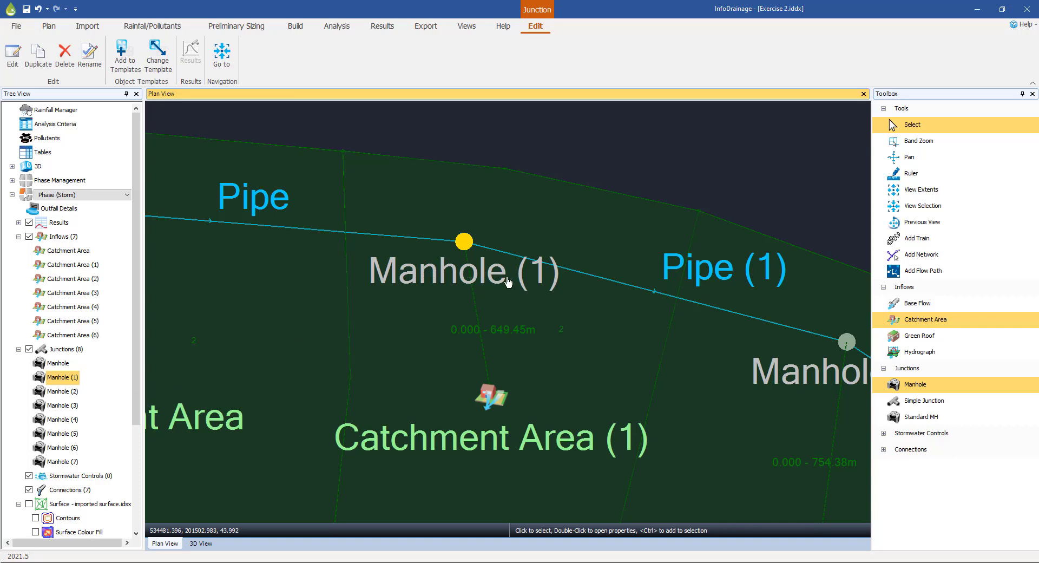
Step: Examine the lengths, slopes and levels of Pipe (1) in the connections table, closing it without changes
{"action": "double_click", "coordinate": [653, 296]}
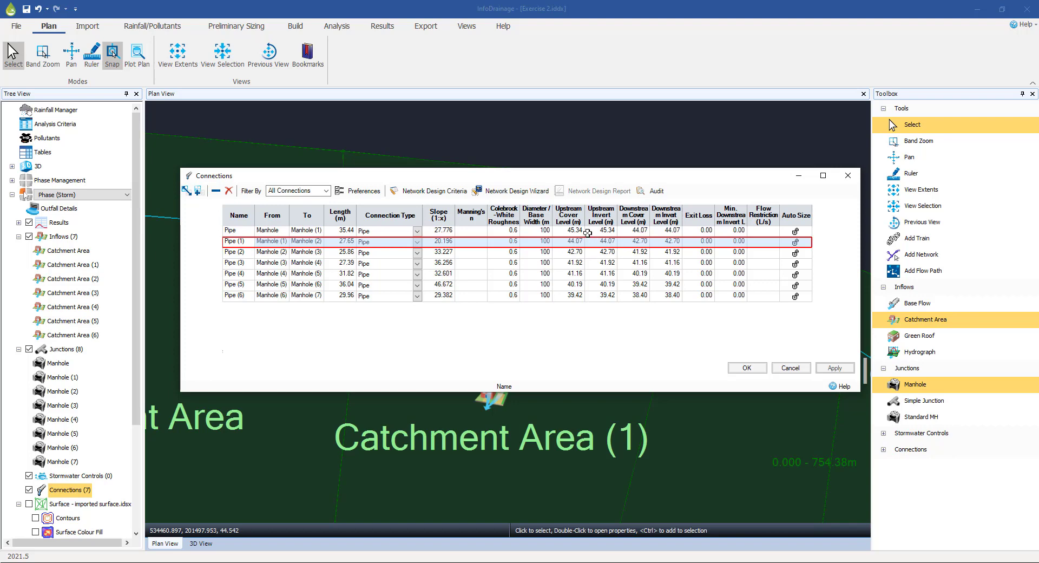
{"action": "left_click_drag", "start_coordinate": [550, 176], "coordinate": [527, 156]}
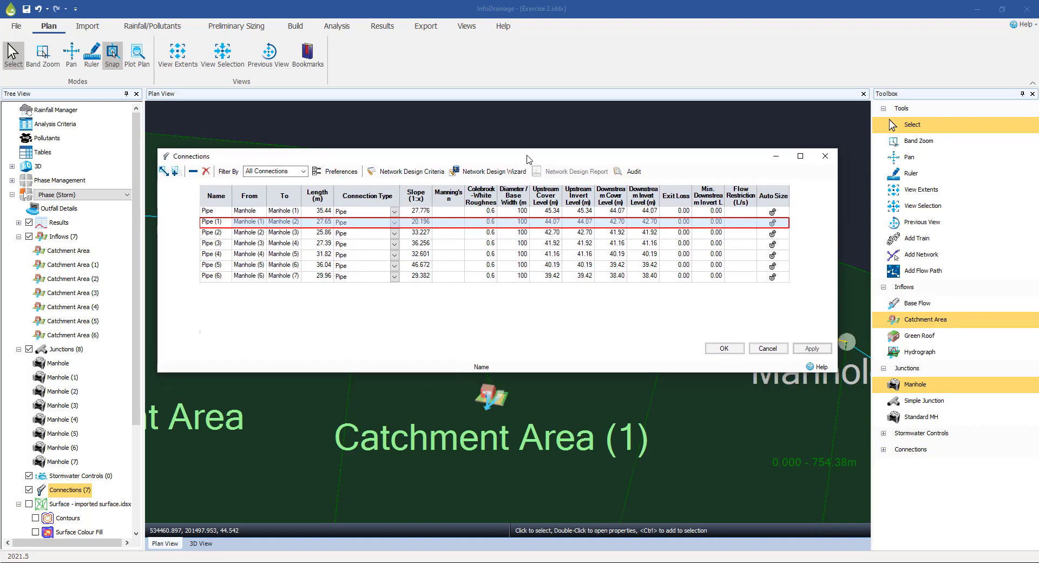
{"action": "left_click", "coordinate": [765, 348]}
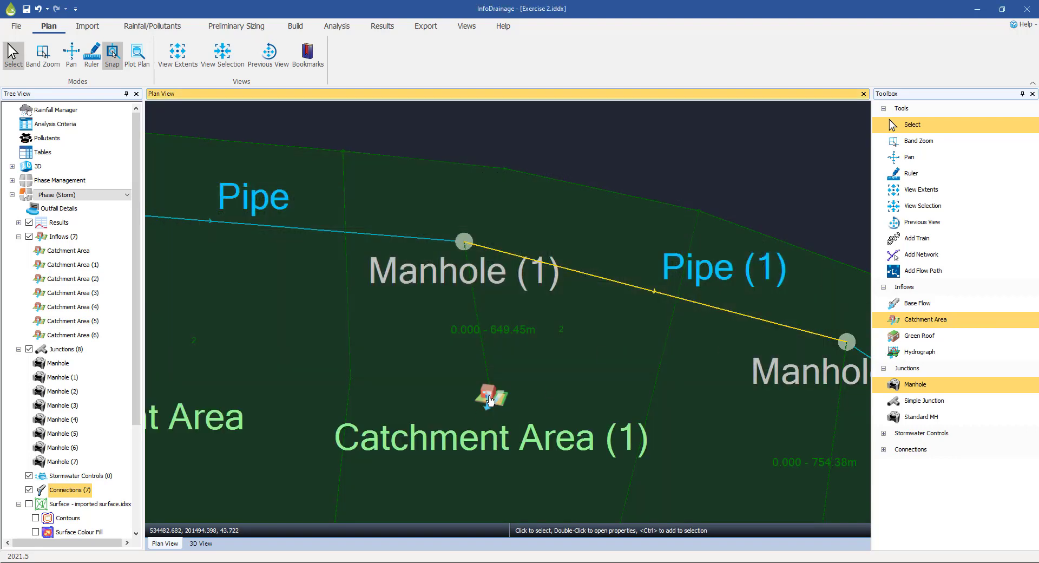
Step: Examine the runoff properties of Catchment Area (1), closing them without changes
{"action": "double_click", "coordinate": [489, 400]}
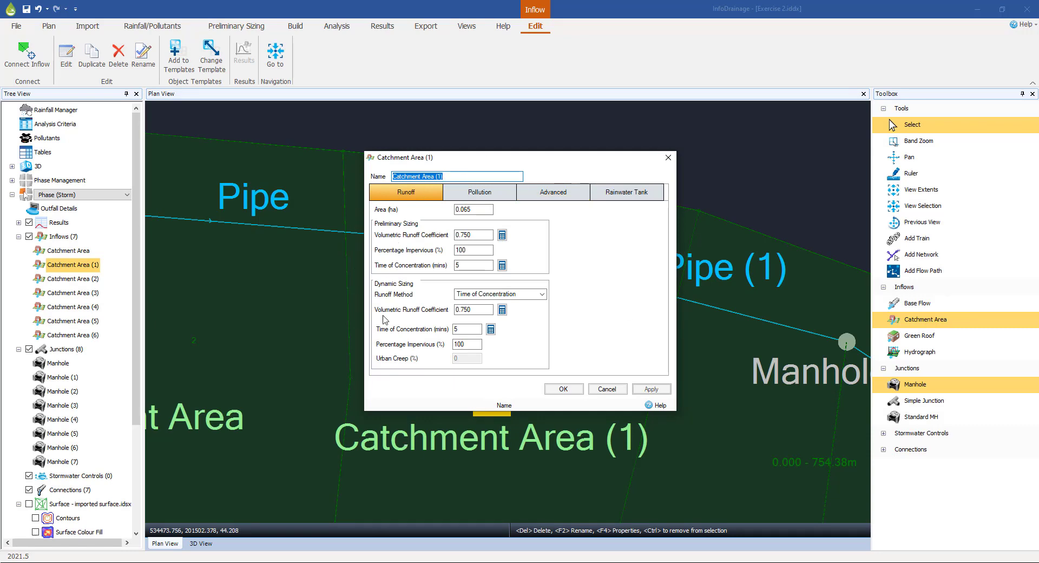
{"action": "left_click", "coordinate": [591, 389]}
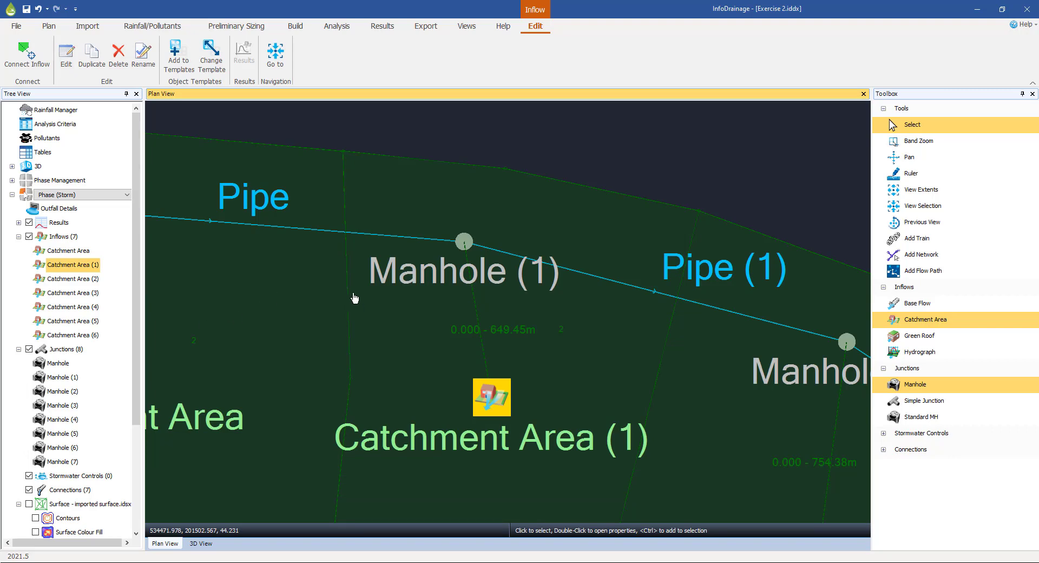
{"action": "scroll", "coordinate": [391, 320], "scroll_direction": "down", "scroll_amount": 4}
{"action": "scroll", "coordinate": [394, 321], "scroll_direction": "down", "scroll_amount": 1}
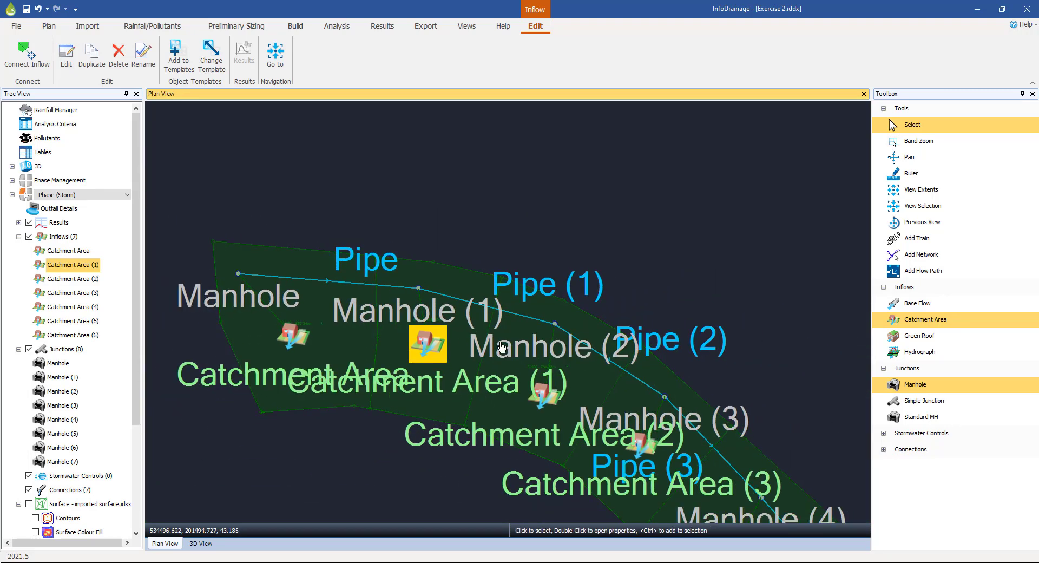
{"action": "middle_click_drag", "start_coordinate": [521, 303], "coordinate": [463, 237]}
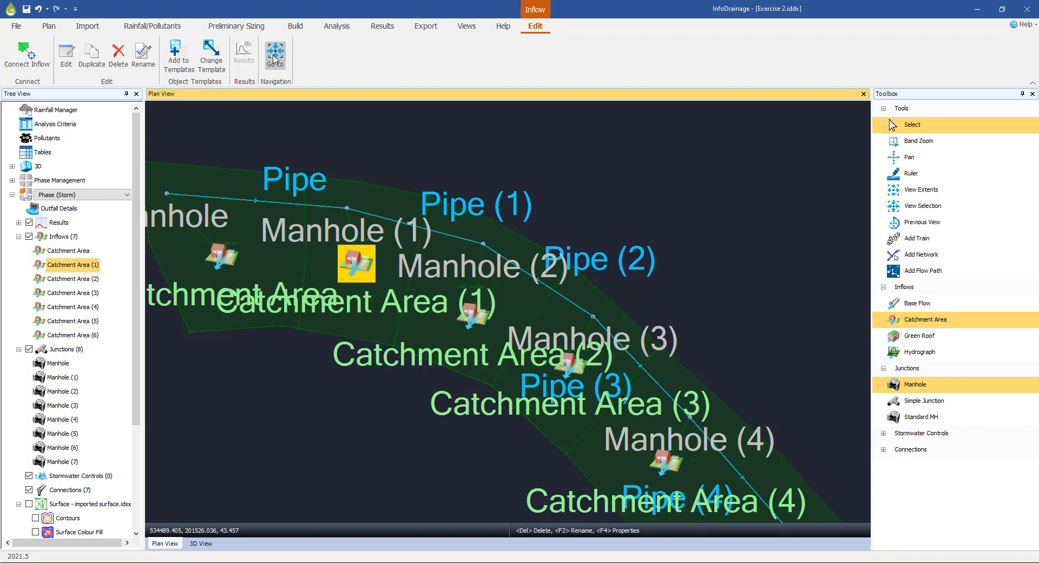
Step: Open the design data tables and list the catchment areas in the Inflows table
{"action": "left_click", "coordinate": [293, 27]}
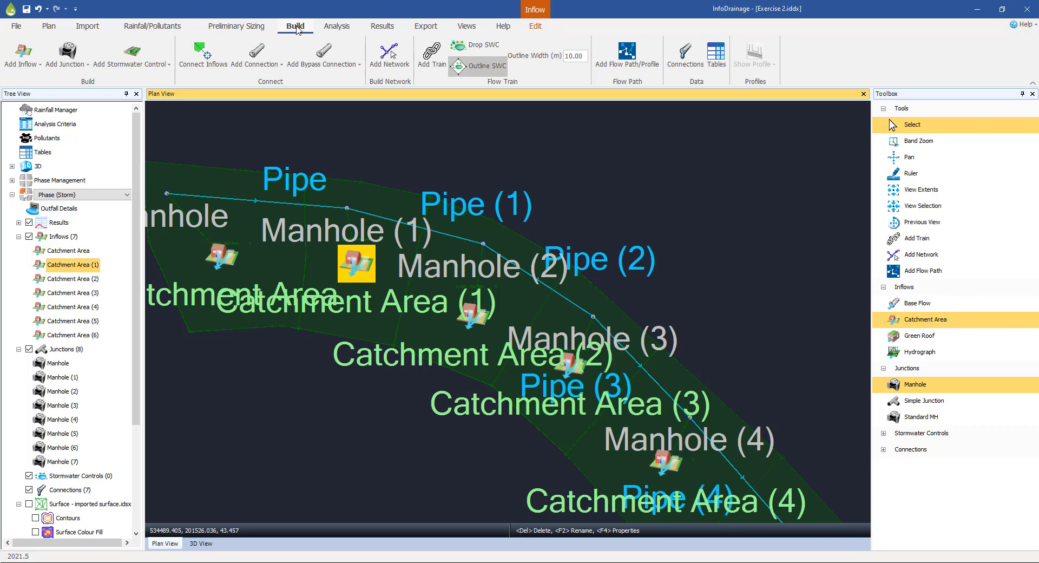
{"action": "left_click", "coordinate": [720, 53]}
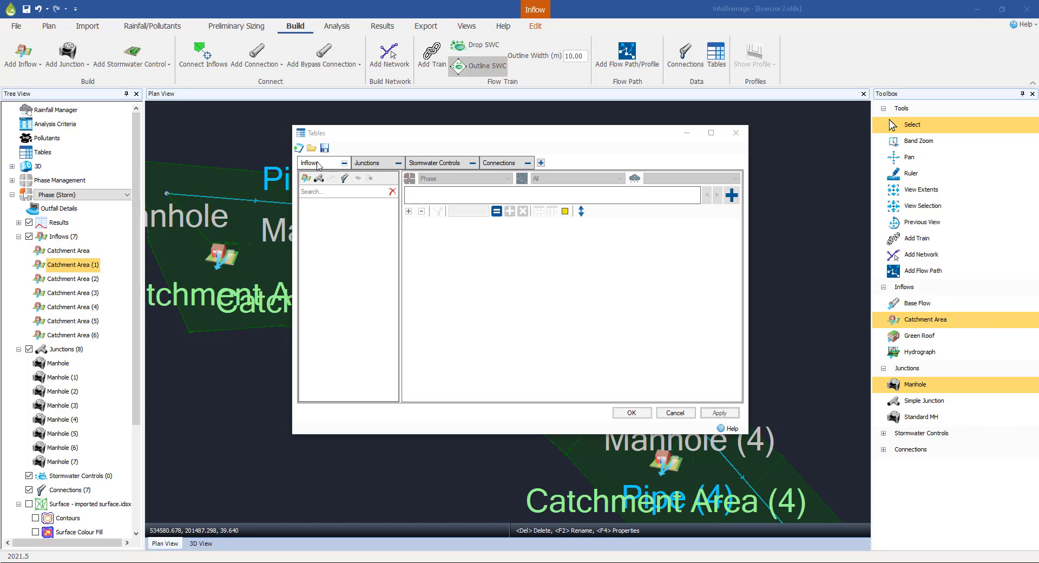
{"action": "left_click", "coordinate": [306, 180]}
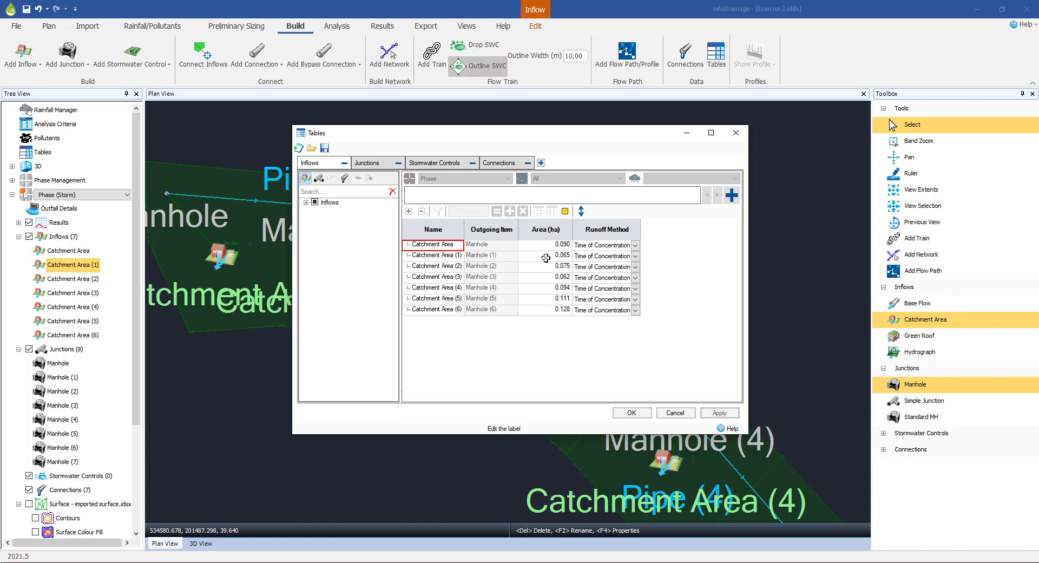
Step: Add the Percentage Impervious column of the Time of Concentration method to the catchment areas table
{"action": "left_click", "coordinate": [307, 202]}
{"action": "left_click", "coordinate": [316, 211]}
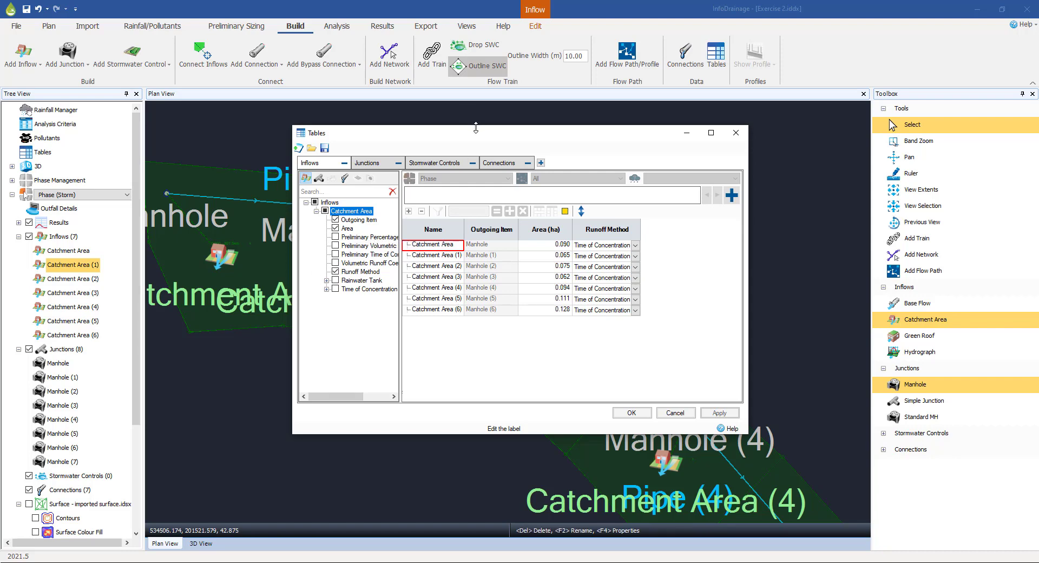
{"action": "left_click_drag", "start_coordinate": [477, 135], "coordinate": [508, 144]}
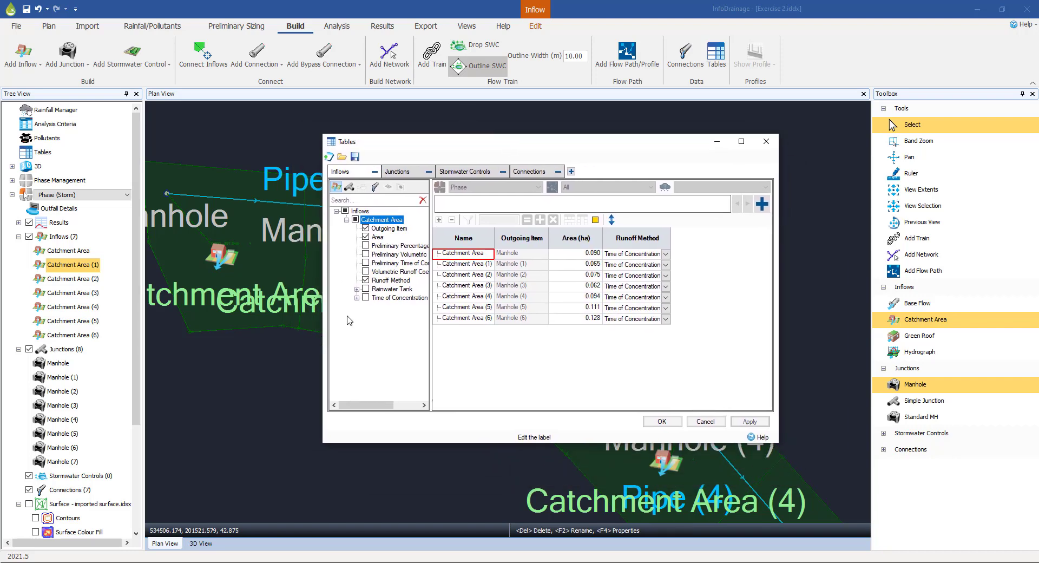
{"action": "left_click", "coordinate": [356, 298]}
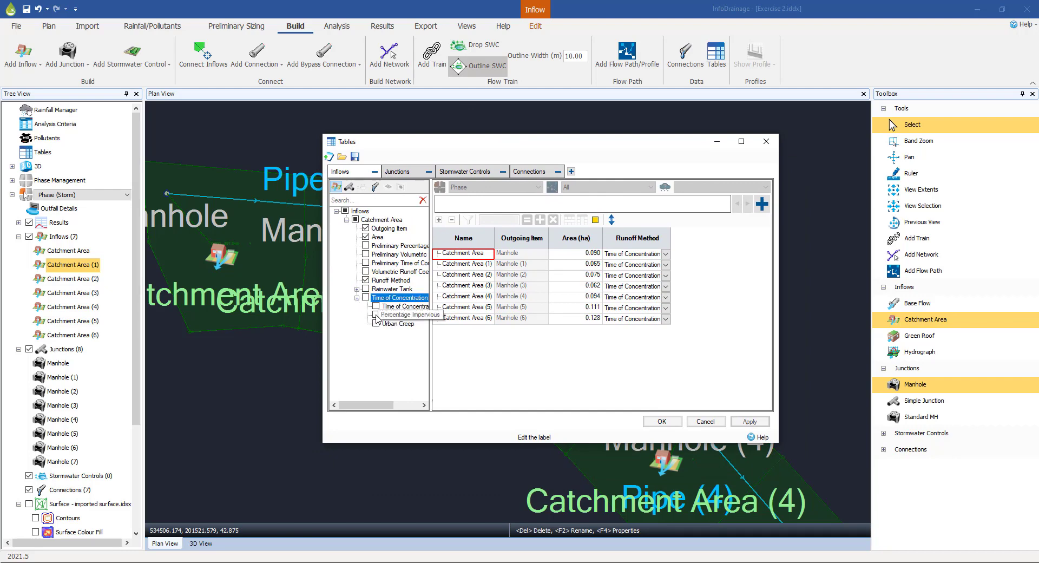
{"action": "left_click", "coordinate": [376, 315]}
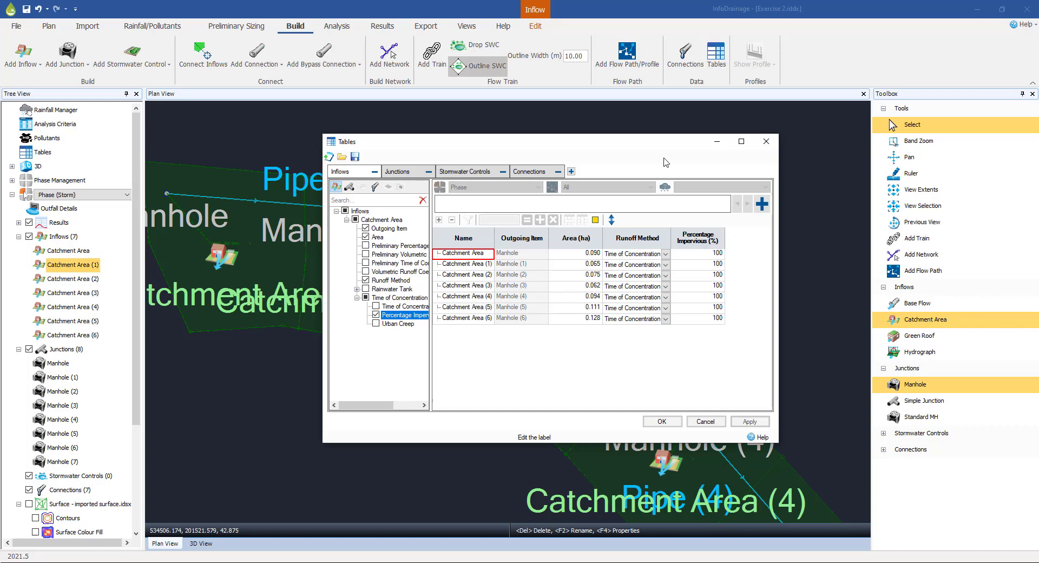
{"action": "left_click_drag", "start_coordinate": [666, 144], "coordinate": [745, 141]}
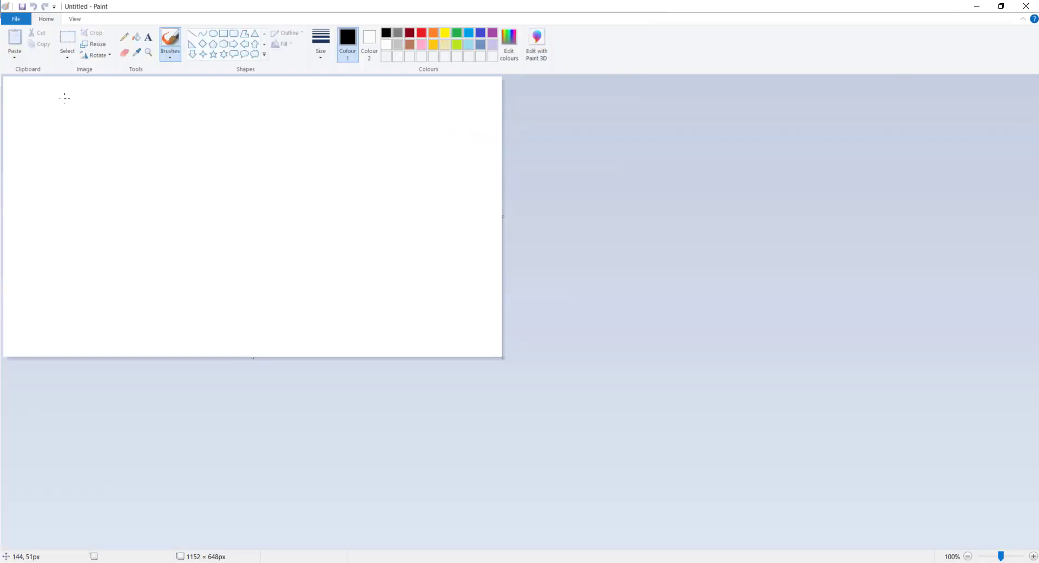
Step: In Paint, enlarge the blank canvas to 200% and sketch a black manhole dot with a pipe line running diagonally through it
{"action": "left_click", "coordinate": [76, 21]}
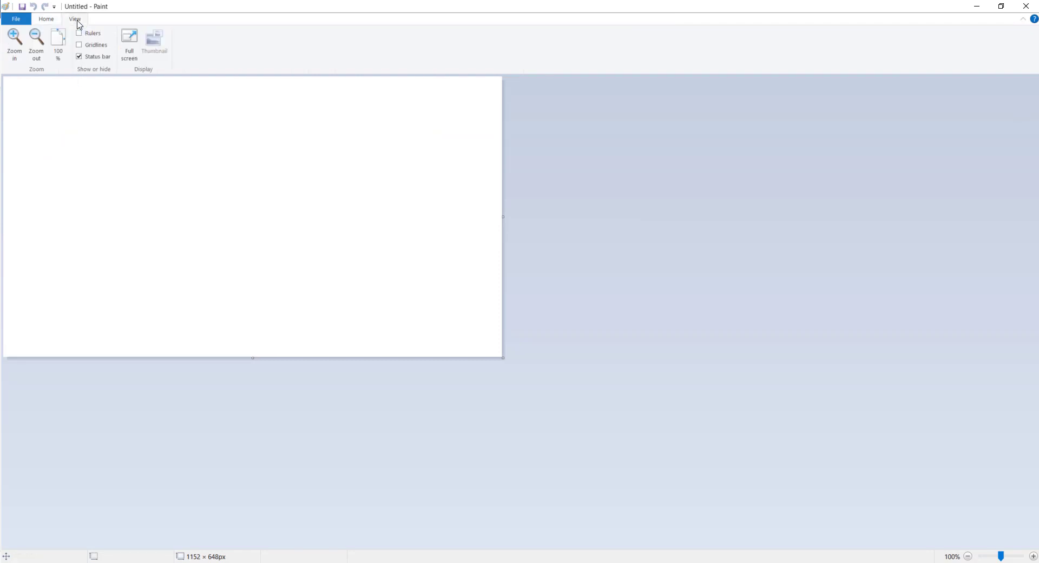
{"action": "left_click", "coordinate": [15, 49]}
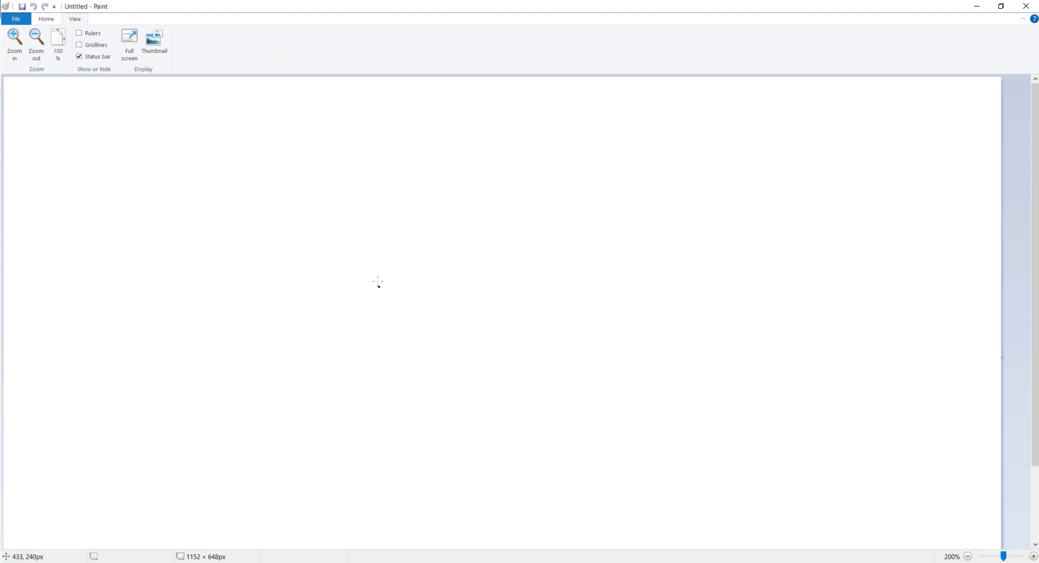
{"action": "left_click_drag", "start_coordinate": [384, 288], "coordinate": [382, 291]}
{"action": "mouse_move", "coordinate": [148, 195]}
{"action": "left_mouse_down"}
{"action": "mouse_move", "coordinate": [561, 358]}
{"action": "mouse_move", "coordinate": [734, 401]}
{"action": "left_mouse_up"}
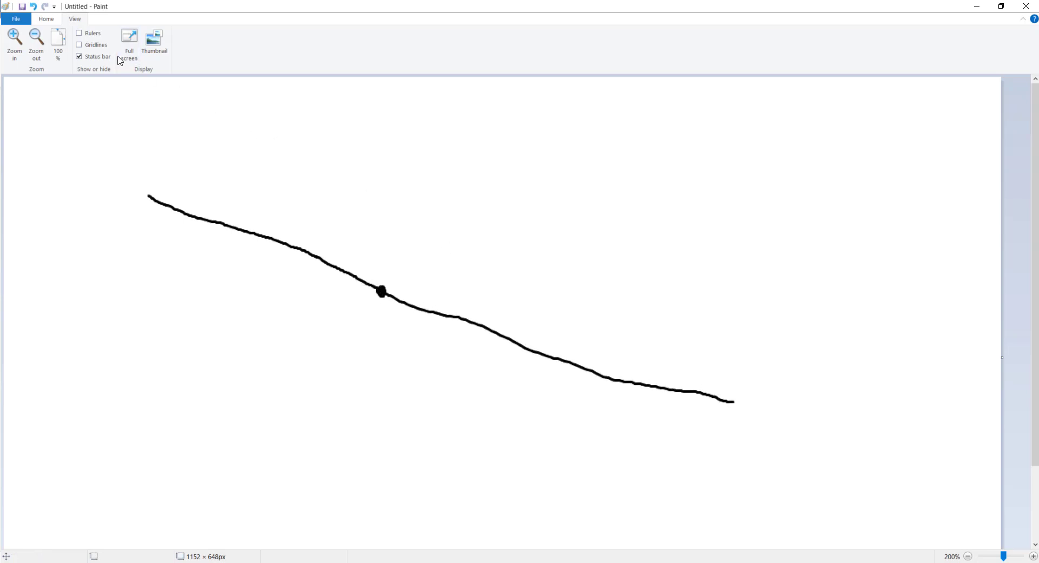
Step: Draw a closed blue catchment outline around the manhole, crossing the pipe line on both sides
{"action": "left_click", "coordinate": [48, 20]}
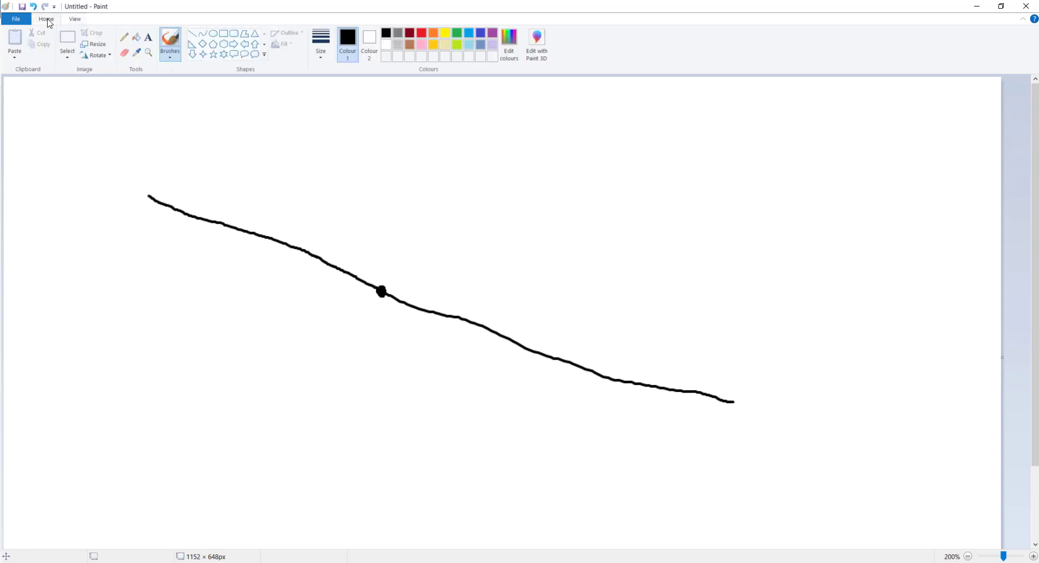
{"action": "left_click", "coordinate": [468, 34]}
{"action": "mouse_move", "coordinate": [289, 91]}
{"action": "left_mouse_down"}
{"action": "mouse_move", "coordinate": [196, 295]}
{"action": "mouse_move", "coordinate": [206, 416]}
{"action": "mouse_move", "coordinate": [341, 488]}
{"action": "mouse_move", "coordinate": [509, 453]}
{"action": "mouse_move", "coordinate": [544, 304]}
{"action": "mouse_move", "coordinate": [530, 190]}
{"action": "mouse_move", "coordinate": [473, 105]}
{"action": "mouse_move", "coordinate": [383, 88]}
{"action": "mouse_move", "coordinate": [287, 90]}
{"action": "left_mouse_up"}
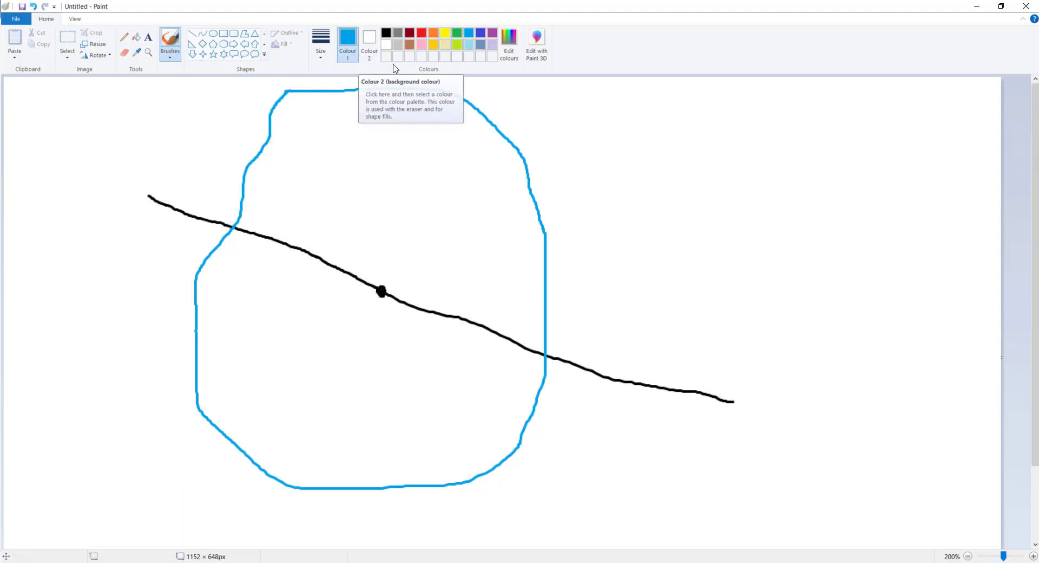
Step: Draw red road edges along both sides of the pipe line, with a side road branching off upwards near the manhole
{"action": "left_click", "coordinate": [422, 34]}
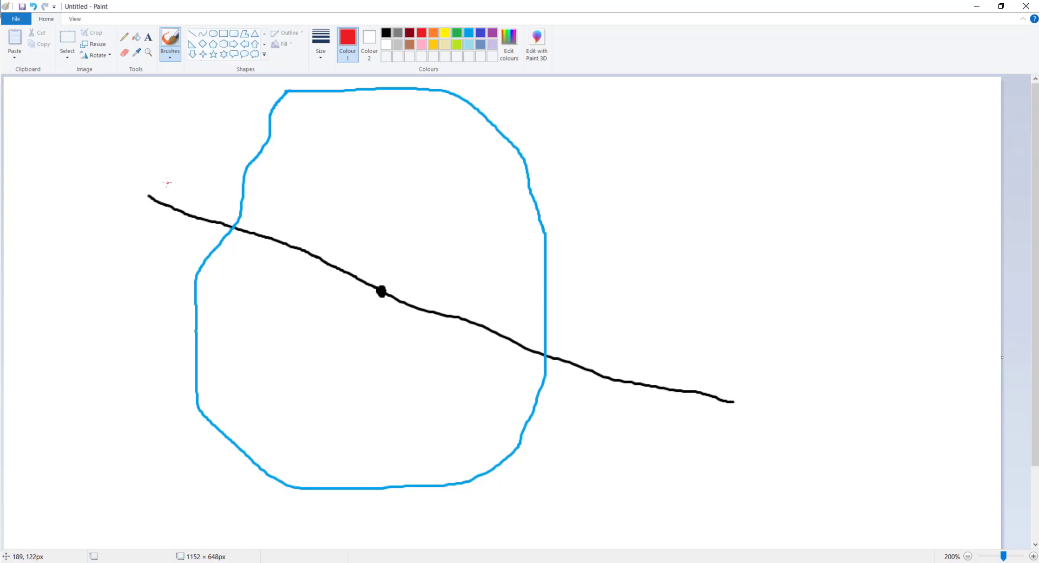
{"action": "mouse_move", "coordinate": [167, 183]}
{"action": "left_mouse_down"}
{"action": "mouse_move", "coordinate": [355, 249]}
{"action": "mouse_move", "coordinate": [379, 242]}
{"action": "mouse_move", "coordinate": [431, 81]}
{"action": "mouse_move", "coordinate": [445, 143]}
{"action": "mouse_move", "coordinate": [411, 269]}
{"action": "mouse_move", "coordinate": [468, 305]}
{"action": "mouse_move", "coordinate": [678, 352]}
{"action": "left_mouse_up"}
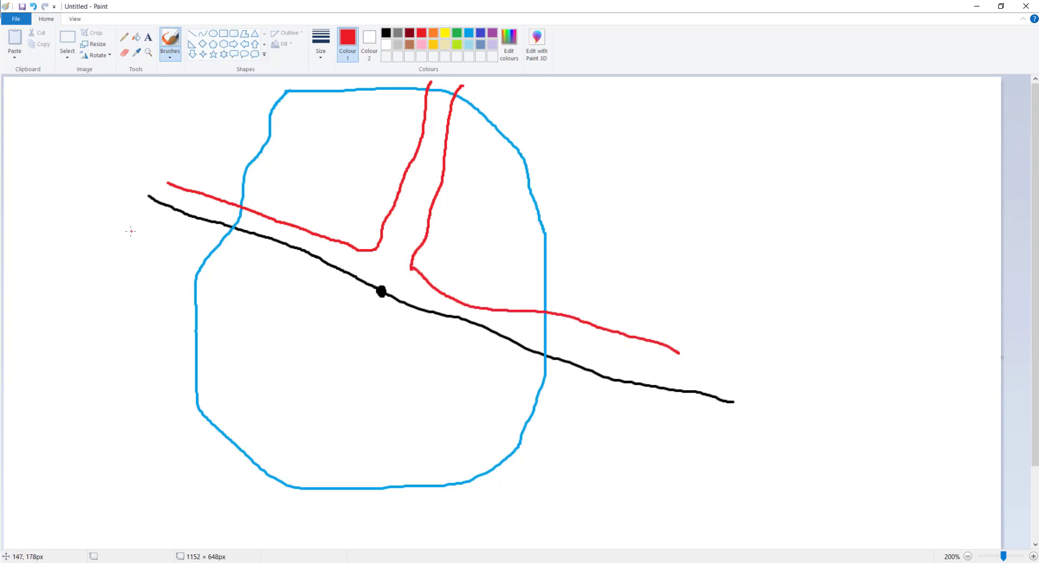
{"action": "mouse_move", "coordinate": [136, 215]}
{"action": "left_mouse_down"}
{"action": "mouse_move", "coordinate": [216, 260]}
{"action": "mouse_move", "coordinate": [651, 408]}
{"action": "left_mouse_up"}
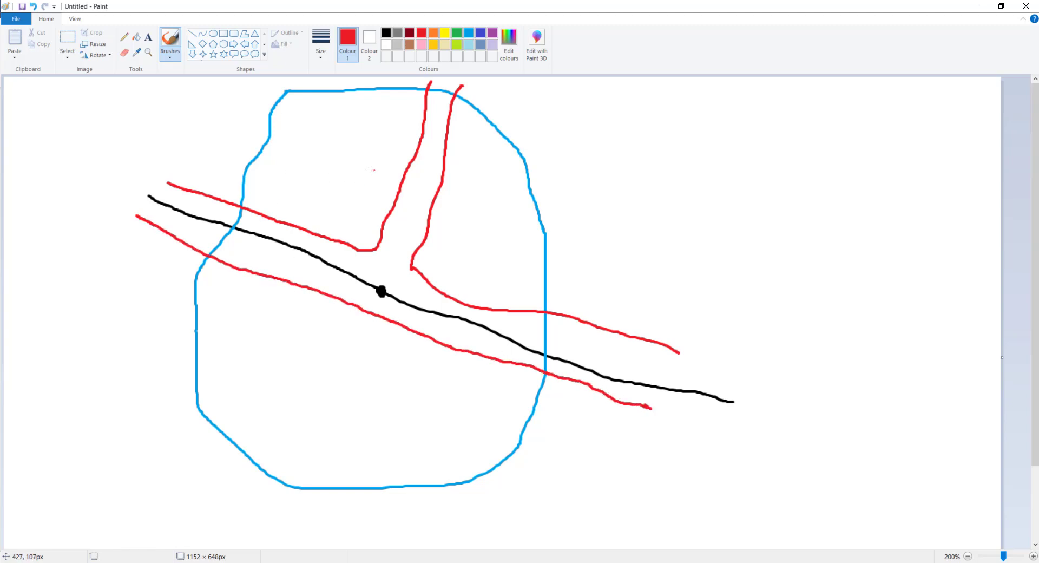
Step: Draw five red building outlines inside the catchment, three above the main road and two below it
{"action": "mouse_move", "coordinate": [375, 169]}
{"action": "left_mouse_down"}
{"action": "mouse_move", "coordinate": [335, 168]}
{"action": "mouse_move", "coordinate": [328, 204]}
{"action": "mouse_move", "coordinate": [377, 174]}
{"action": "left_mouse_up"}
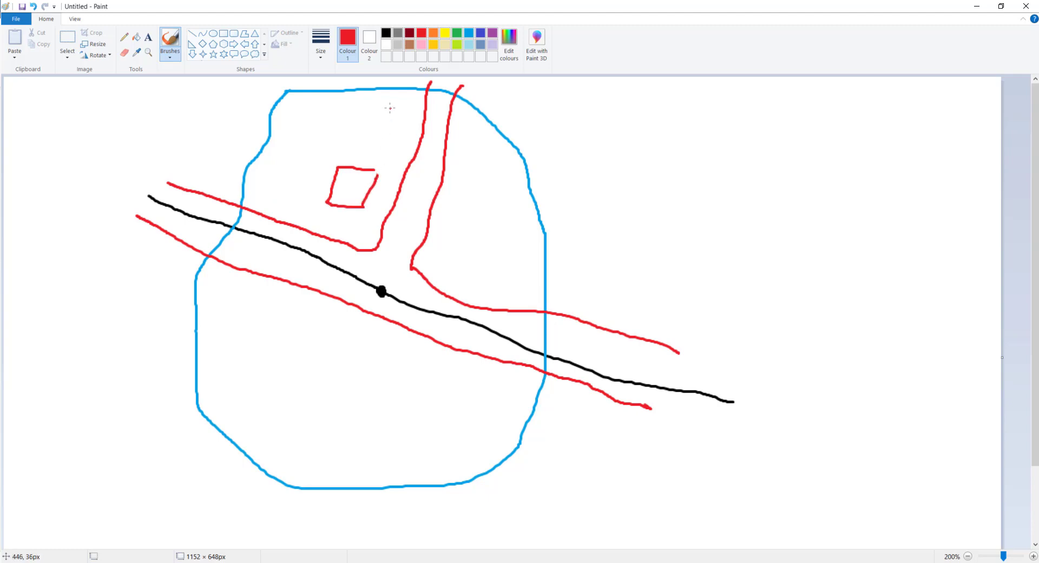
{"action": "mouse_move", "coordinate": [392, 108]}
{"action": "left_mouse_down"}
{"action": "mouse_move", "coordinate": [368, 109]}
{"action": "mouse_move", "coordinate": [350, 146]}
{"action": "mouse_move", "coordinate": [391, 129]}
{"action": "mouse_move", "coordinate": [393, 110]}
{"action": "left_mouse_up"}
{"action": "mouse_move", "coordinate": [496, 183]}
{"action": "left_mouse_down"}
{"action": "mouse_move", "coordinate": [449, 242]}
{"action": "mouse_move", "coordinate": [486, 241]}
{"action": "mouse_move", "coordinate": [496, 183]}
{"action": "left_mouse_up"}
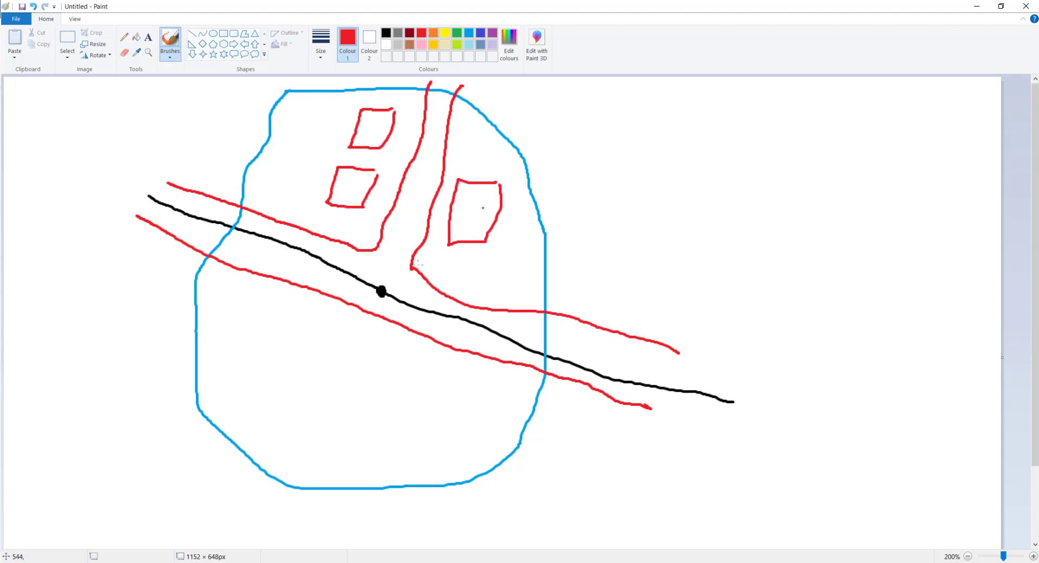
{"action": "mouse_move", "coordinate": [254, 290]}
{"action": "left_mouse_down"}
{"action": "mouse_move", "coordinate": [239, 346]}
{"action": "mouse_move", "coordinate": [354, 375]}
{"action": "mouse_move", "coordinate": [366, 322]}
{"action": "mouse_move", "coordinate": [254, 299]}
{"action": "left_mouse_up"}
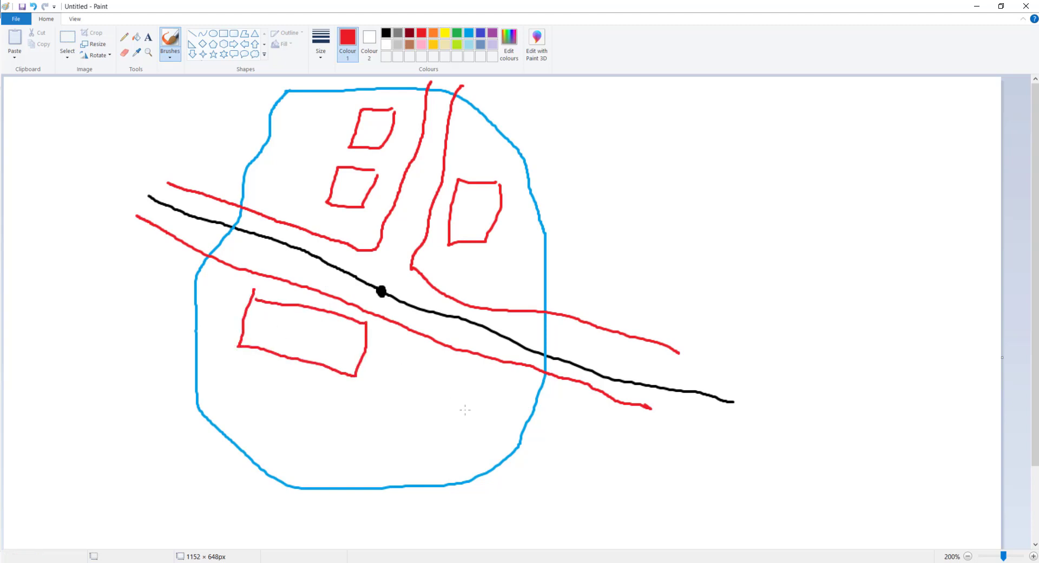
{"action": "mouse_move", "coordinate": [400, 342]}
{"action": "left_mouse_down"}
{"action": "mouse_move", "coordinate": [388, 392]}
{"action": "mouse_move", "coordinate": [492, 409]}
{"action": "mouse_move", "coordinate": [473, 364]}
{"action": "mouse_move", "coordinate": [400, 344]}
{"action": "left_mouse_up"}
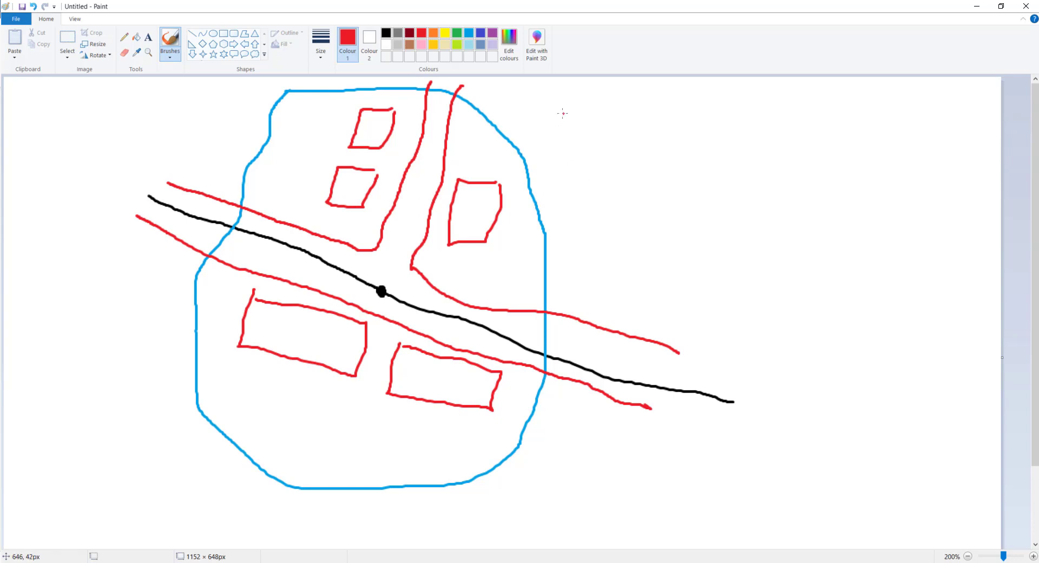
Step: Write "roads = 30%" and "roofs = 30%" in black beside the catchment sketch
{"action": "left_click", "coordinate": [386, 33]}
{"action": "mouse_move", "coordinate": [552, 138]}
{"action": "left_mouse_down"}
{"action": "mouse_move", "coordinate": [562, 113]}
{"action": "mouse_move", "coordinate": [595, 125]}
{"action": "mouse_move", "coordinate": [597, 137]}
{"action": "mouse_move", "coordinate": [614, 98]}
{"action": "mouse_move", "coordinate": [617, 136]}
{"action": "mouse_move", "coordinate": [715, 114]}
{"action": "mouse_move", "coordinate": [709, 130]}
{"action": "left_mouse_up"}
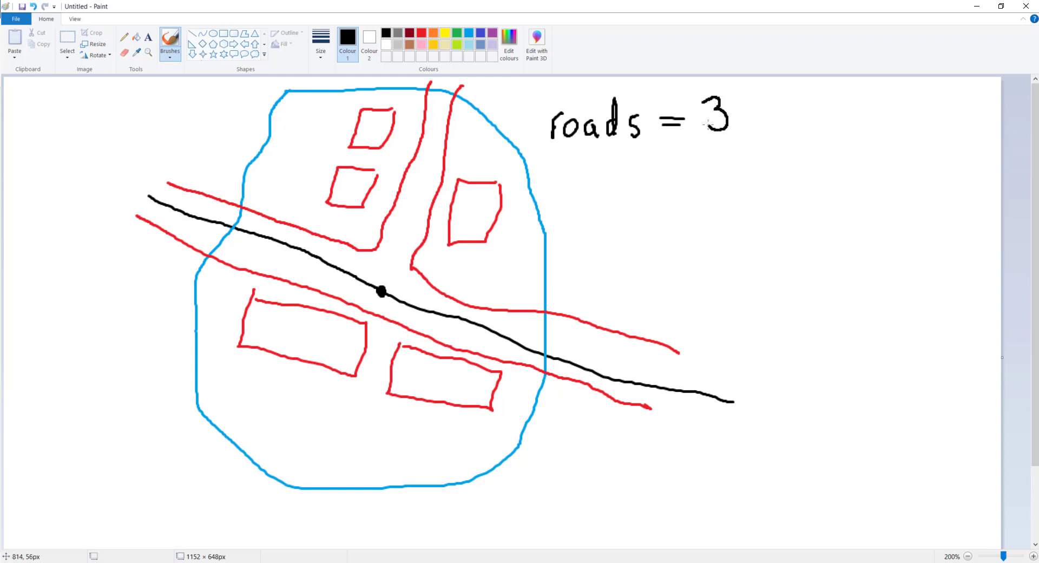
{"action": "mouse_move", "coordinate": [749, 100]}
{"action": "left_mouse_down"}
{"action": "mouse_move", "coordinate": [737, 127]}
{"action": "mouse_move", "coordinate": [753, 106]}
{"action": "mouse_move", "coordinate": [764, 130]}
{"action": "mouse_move", "coordinate": [764, 95]}
{"action": "mouse_move", "coordinate": [776, 117]}
{"action": "left_mouse_up"}
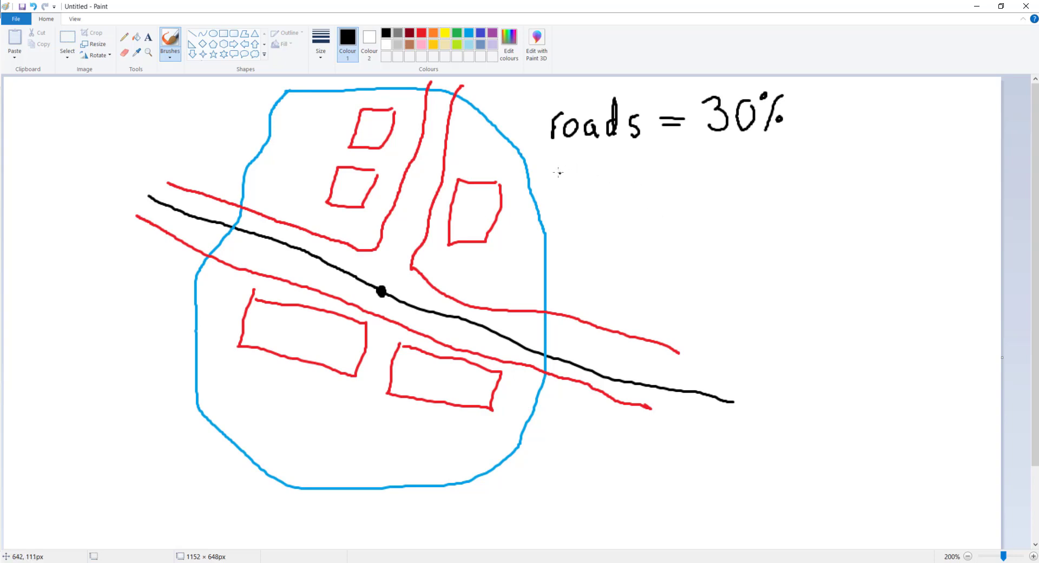
{"action": "mouse_move", "coordinate": [560, 169]}
{"action": "left_mouse_down"}
{"action": "mouse_move", "coordinate": [609, 168]}
{"action": "mouse_move", "coordinate": [617, 195]}
{"action": "mouse_move", "coordinate": [610, 181]}
{"action": "mouse_move", "coordinate": [628, 171]}
{"action": "mouse_move", "coordinate": [636, 182]}
{"action": "mouse_move", "coordinate": [683, 167]}
{"action": "left_mouse_up"}
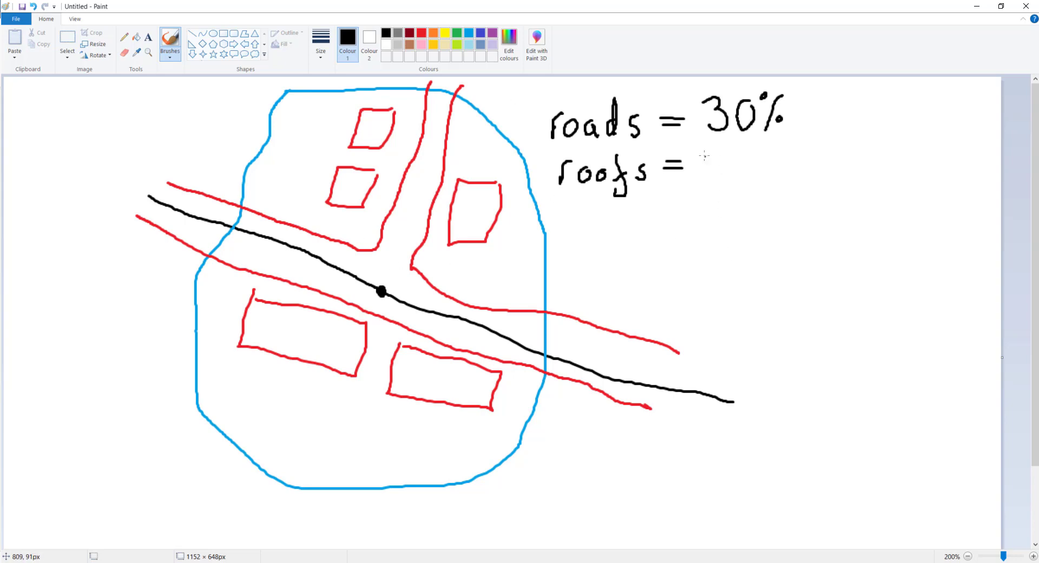
{"action": "mouse_move", "coordinate": [704, 153]}
{"action": "left_mouse_down"}
{"action": "mouse_move", "coordinate": [723, 155]}
{"action": "mouse_move", "coordinate": [706, 182]}
{"action": "left_mouse_up"}
{"action": "mouse_move", "coordinate": [745, 153]}
{"action": "left_mouse_down"}
{"action": "mouse_move", "coordinate": [737, 182]}
{"action": "mouse_move", "coordinate": [751, 156]}
{"action": "mouse_move", "coordinate": [756, 178]}
{"action": "mouse_move", "coordinate": [765, 151]}
{"action": "left_mouse_up"}
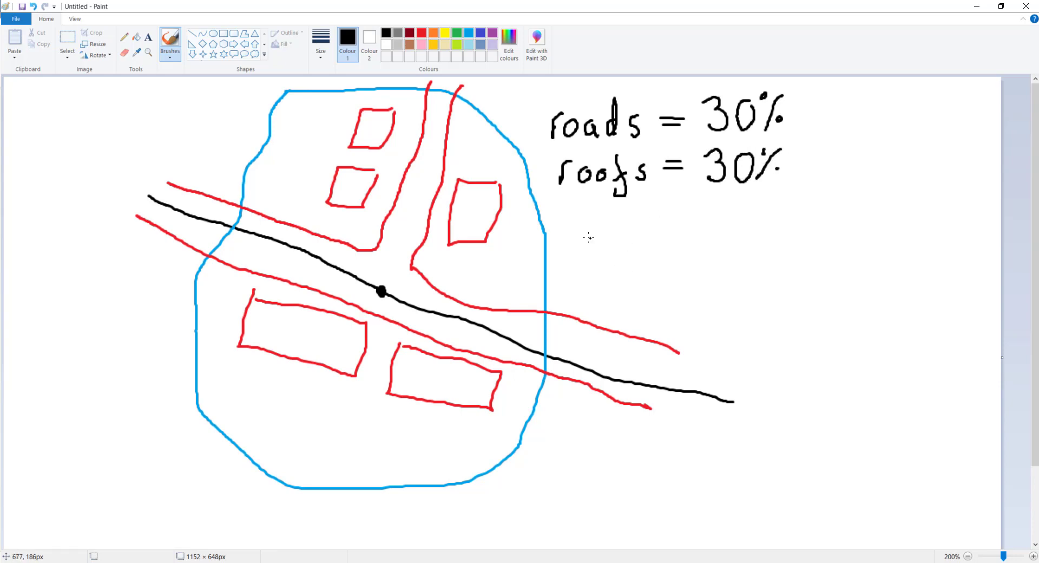
Step: Write "perm = 40%" in black beneath the roofs percentage
{"action": "mouse_move", "coordinate": [562, 219]}
{"action": "left_mouse_down"}
{"action": "mouse_move", "coordinate": [564, 259]}
{"action": "mouse_move", "coordinate": [577, 216]}
{"action": "mouse_move", "coordinate": [565, 237]}
{"action": "mouse_move", "coordinate": [598, 234]}
{"action": "mouse_move", "coordinate": [613, 216]}
{"action": "mouse_move", "coordinate": [628, 232]}
{"action": "mouse_move", "coordinate": [686, 222]}
{"action": "left_mouse_up"}
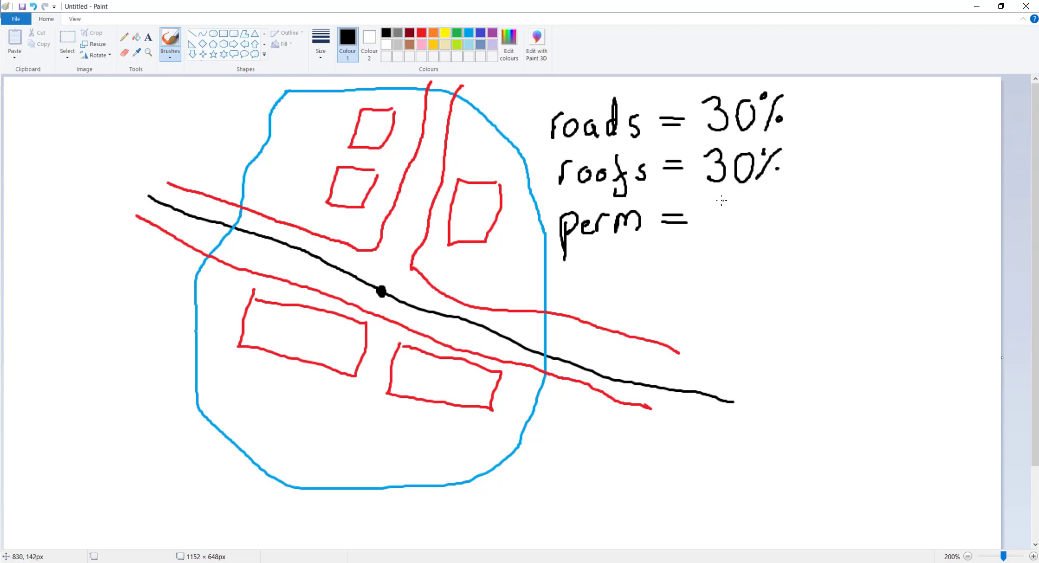
{"action": "mouse_move", "coordinate": [724, 200]}
{"action": "left_mouse_down"}
{"action": "mouse_move", "coordinate": [705, 223]}
{"action": "mouse_move", "coordinate": [738, 222]}
{"action": "mouse_move", "coordinate": [722, 238]}
{"action": "left_mouse_up"}
{"action": "mouse_move", "coordinate": [760, 205]}
{"action": "left_mouse_down"}
{"action": "mouse_move", "coordinate": [747, 227]}
{"action": "mouse_move", "coordinate": [761, 208]}
{"action": "mouse_move", "coordinate": [774, 236]}
{"action": "left_mouse_up"}
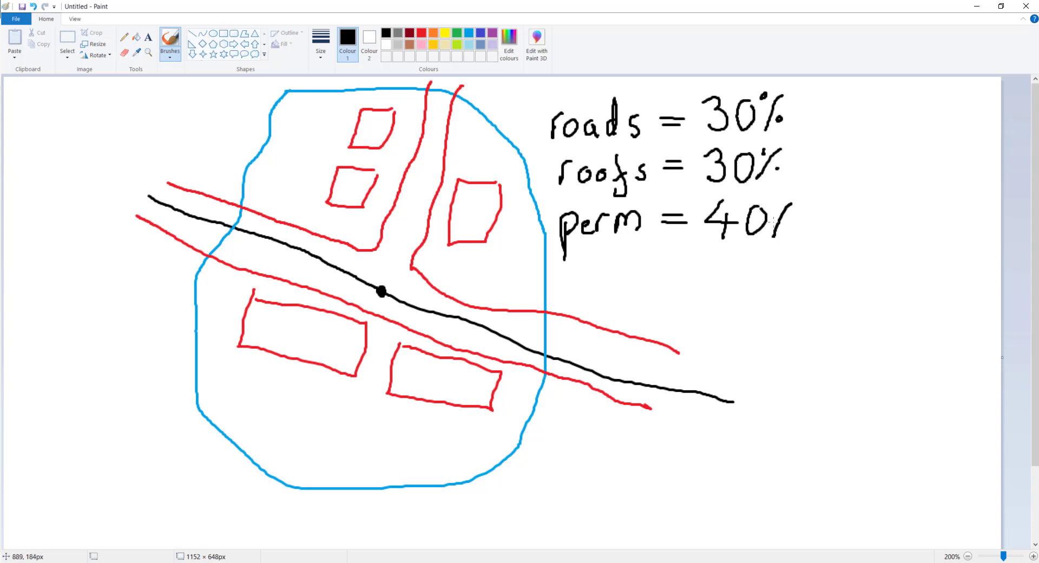
{"action": "left_click", "coordinate": [773, 198]}
Step: Bracket the roads and roofs percentages together, label them "PIMP", and switch back to InfoDrainage
{"action": "mouse_move", "coordinate": [791, 93]}
{"action": "left_mouse_down"}
{"action": "mouse_move", "coordinate": [805, 95]}
{"action": "mouse_move", "coordinate": [795, 131]}
{"action": "mouse_move", "coordinate": [805, 132]}
{"action": "mouse_move", "coordinate": [790, 184]}
{"action": "left_mouse_up"}
{"action": "mouse_move", "coordinate": [828, 111]}
{"action": "left_mouse_down"}
{"action": "mouse_move", "coordinate": [828, 146]}
{"action": "mouse_move", "coordinate": [829, 113]}
{"action": "mouse_move", "coordinate": [843, 119]}
{"action": "mouse_move", "coordinate": [829, 129]}
{"action": "mouse_move", "coordinate": [850, 123]}
{"action": "mouse_move", "coordinate": [849, 154]}
{"action": "left_mouse_up"}
{"action": "mouse_move", "coordinate": [860, 114]}
{"action": "left_mouse_down"}
{"action": "mouse_move", "coordinate": [860, 140]}
{"action": "mouse_move", "coordinate": [860, 117]}
{"action": "mouse_move", "coordinate": [883, 145]}
{"action": "mouse_move", "coordinate": [888, 112]}
{"action": "mouse_move", "coordinate": [911, 122]}
{"action": "mouse_move", "coordinate": [894, 128]}
{"action": "left_mouse_up"}
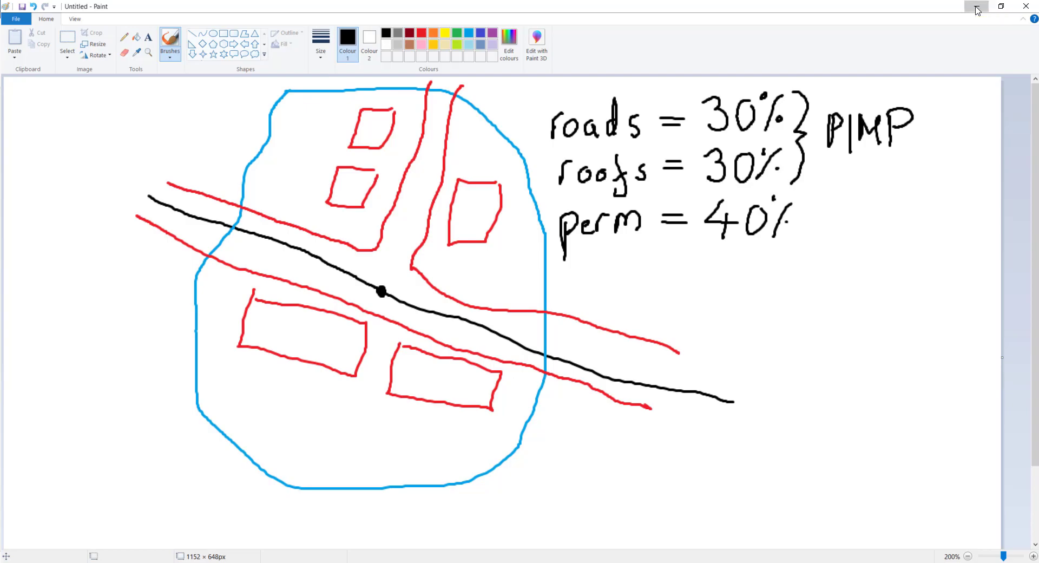
{"action": "left_click", "coordinate": [976, 7]}
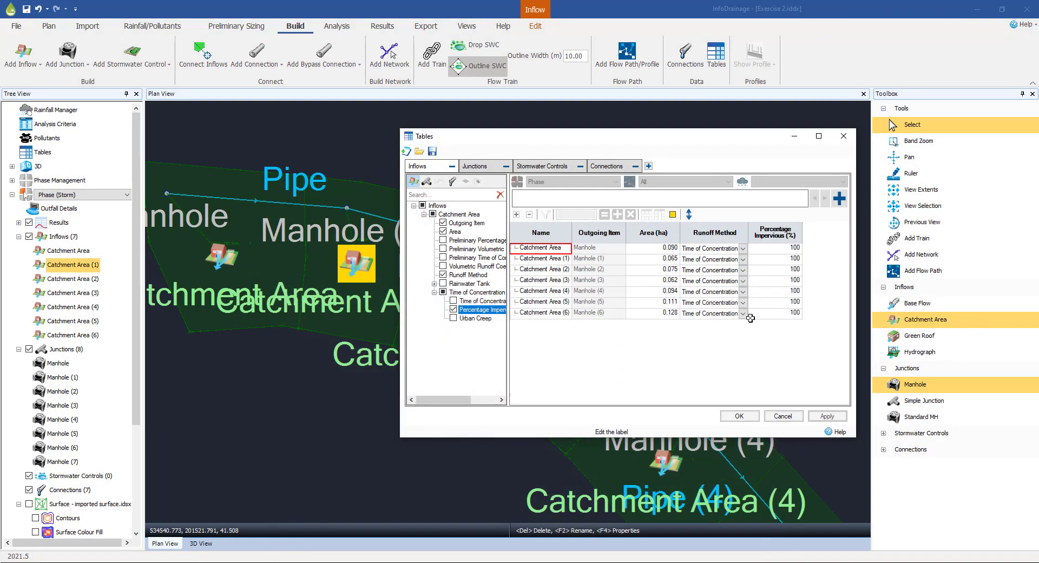
Step: Set the percentage impervious of all seven catchment areas to 60 in the inflows table and accept the changes
{"action": "left_click", "coordinate": [777, 249]}
{"action": "left_click_drag", "start_coordinate": [777, 249], "coordinate": [779, 313]}
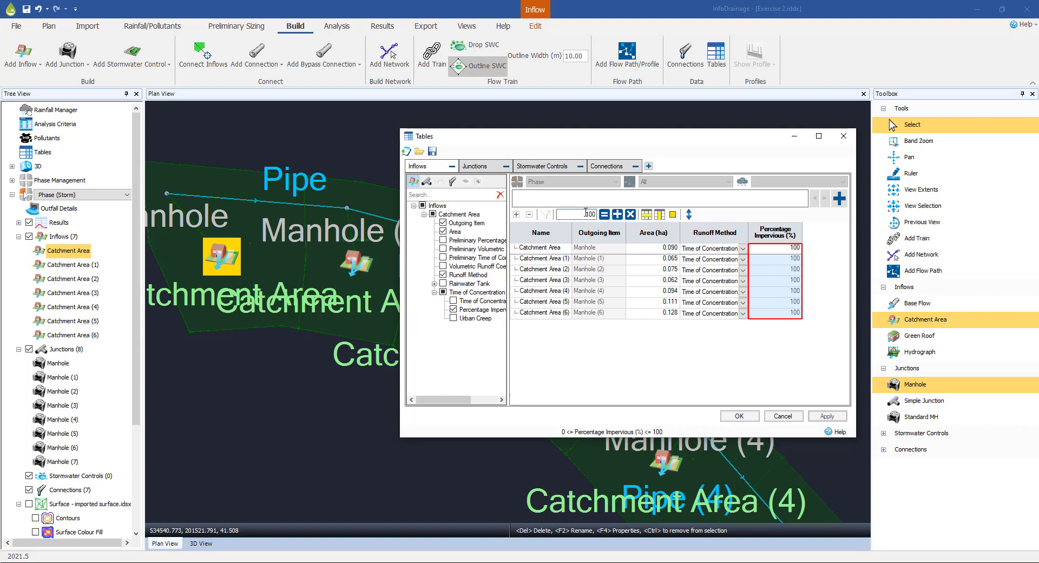
{"action": "double_click", "coordinate": [589, 215]}
{"action": "type", "text": "60"}
{"action": "left_click", "coordinate": [604, 214]}
{"action": "left_click", "coordinate": [783, 270]}
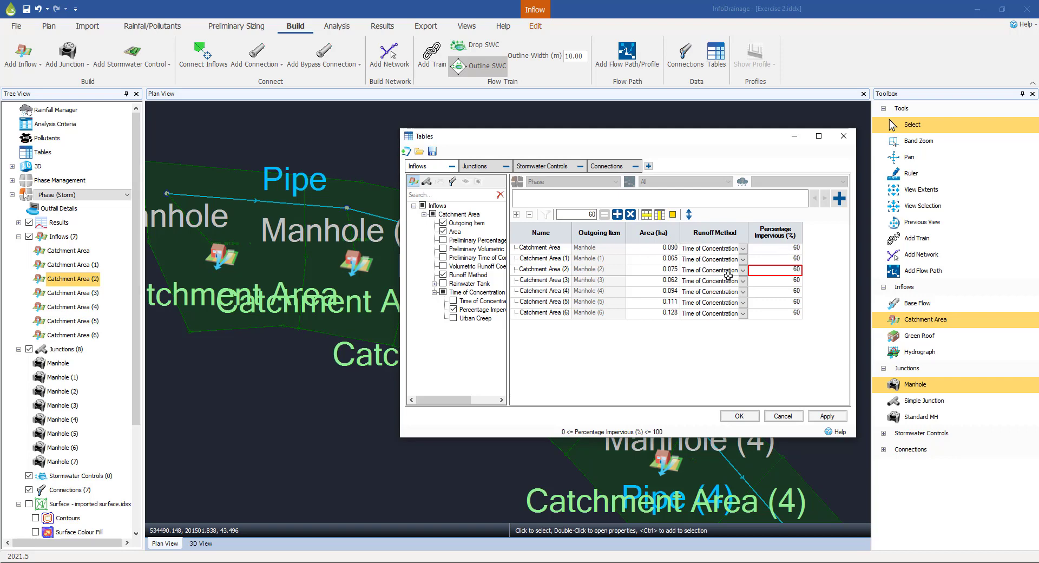
{"action": "left_click", "coordinate": [772, 248]}
{"action": "left_click_drag", "start_coordinate": [773, 248], "coordinate": [775, 314]}
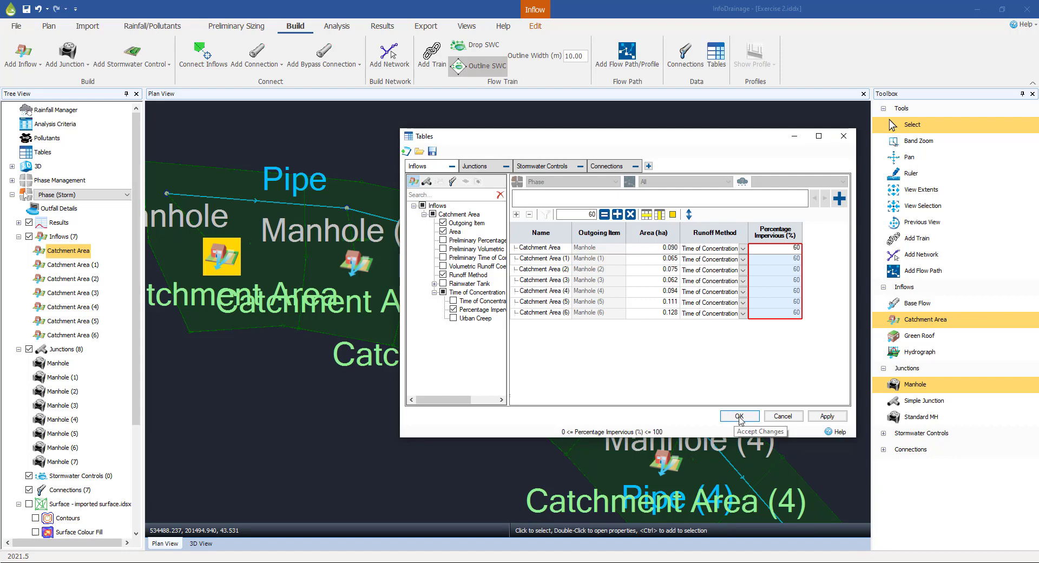
{"action": "left_click", "coordinate": [739, 416]}
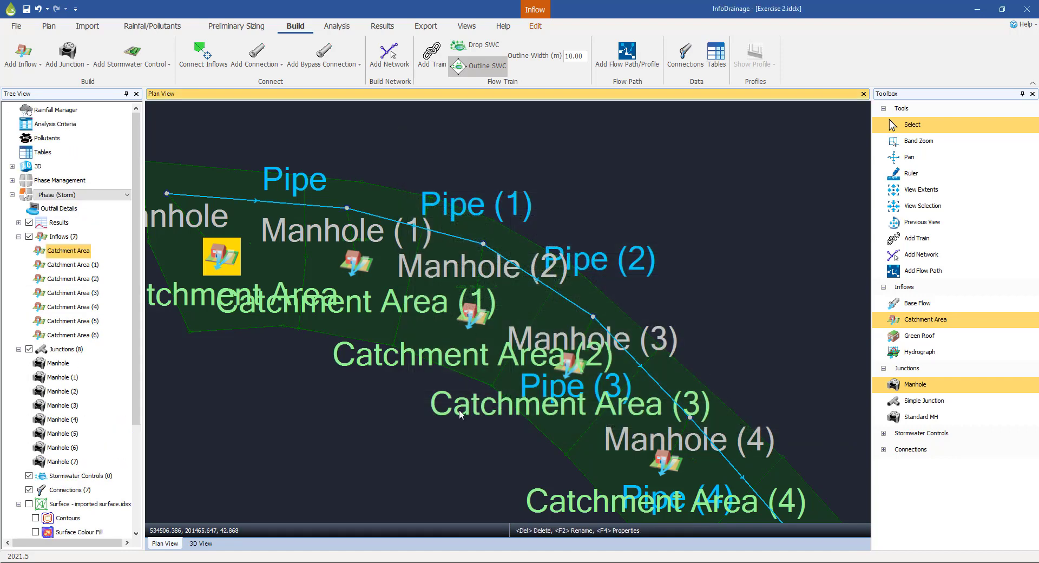
Step: Clear the catchment area selection and collapse the Inflows and Junctions groups in the model tree
{"action": "scroll", "coordinate": [315, 399], "scroll_direction": "down", "scroll_amount": 1}
{"action": "scroll", "coordinate": [315, 399], "scroll_direction": "down", "scroll_amount": 2}
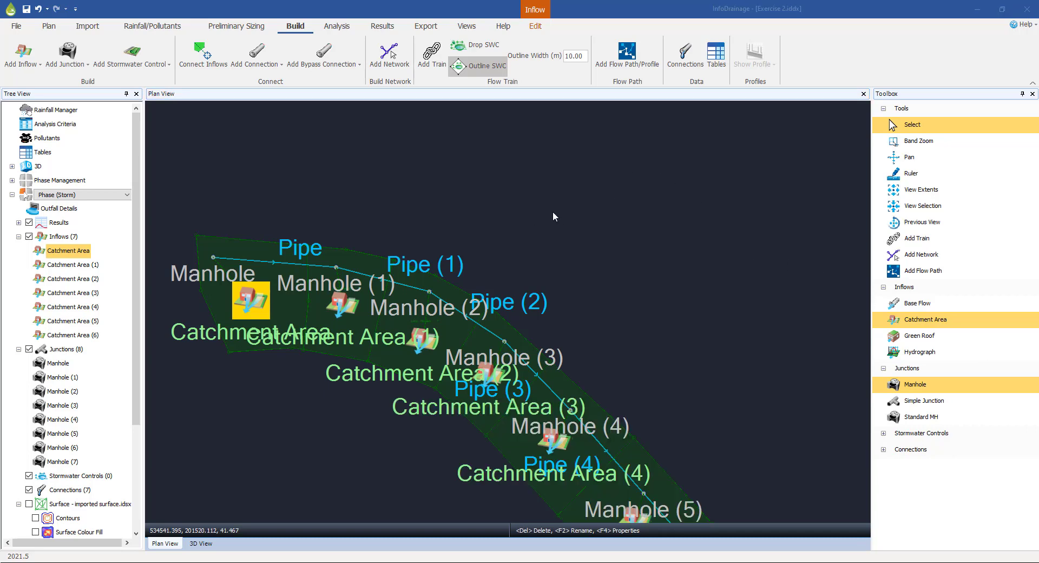
{"action": "scroll", "coordinate": [519, 238], "scroll_direction": "down", "scroll_amount": 2}
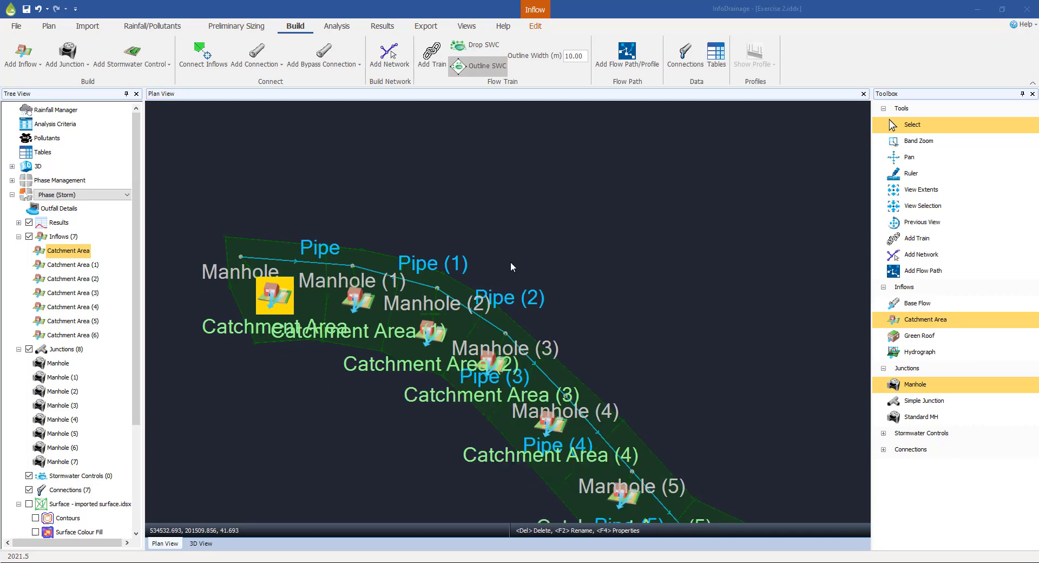
{"action": "scroll", "coordinate": [512, 282], "scroll_direction": "down", "scroll_amount": 1}
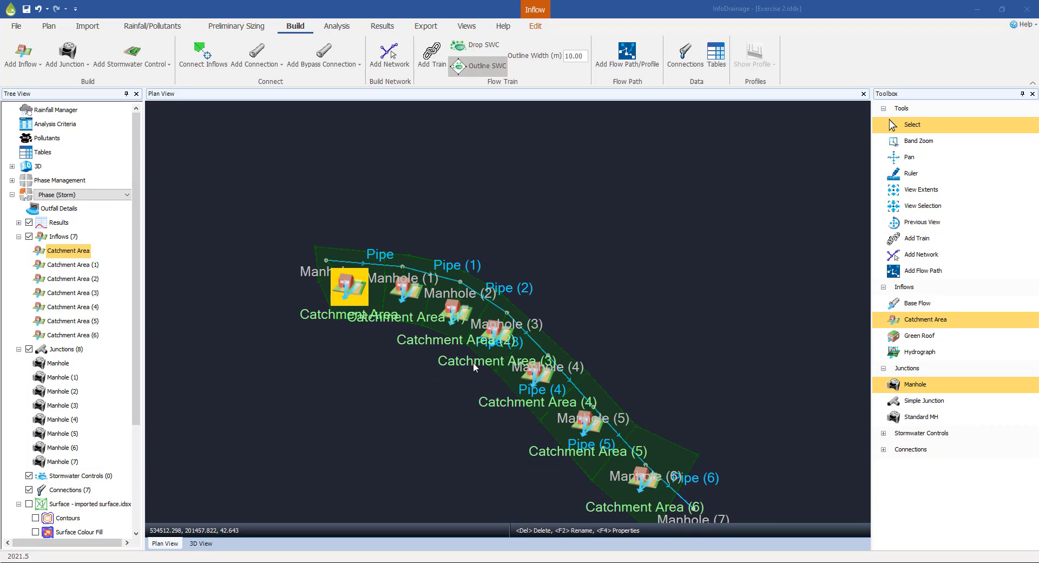
{"action": "left_click", "coordinate": [910, 125]}
{"action": "left_click", "coordinate": [551, 229]}
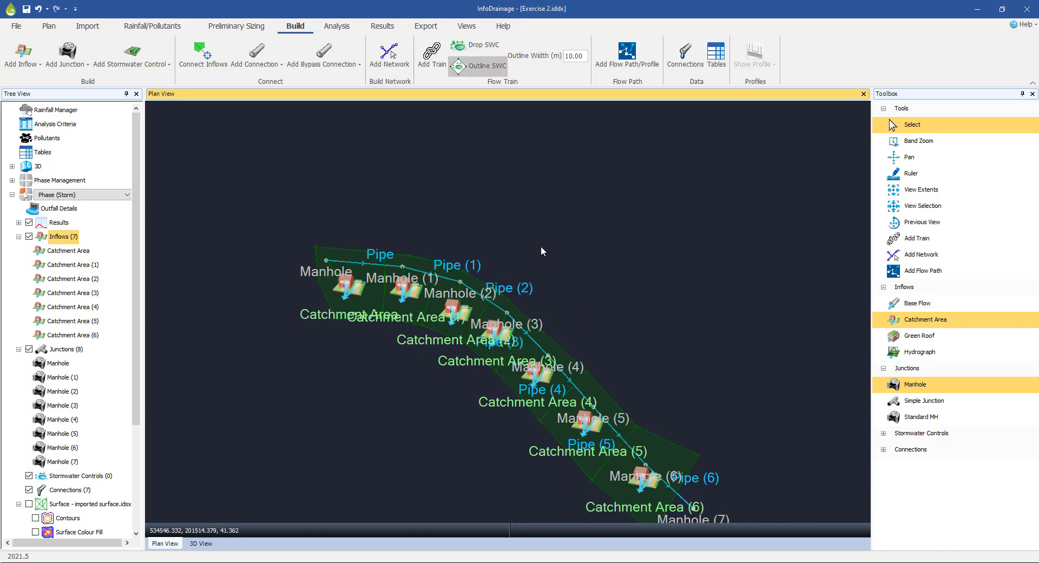
{"action": "middle_click_drag", "start_coordinate": [545, 250], "coordinate": [488, 192]}
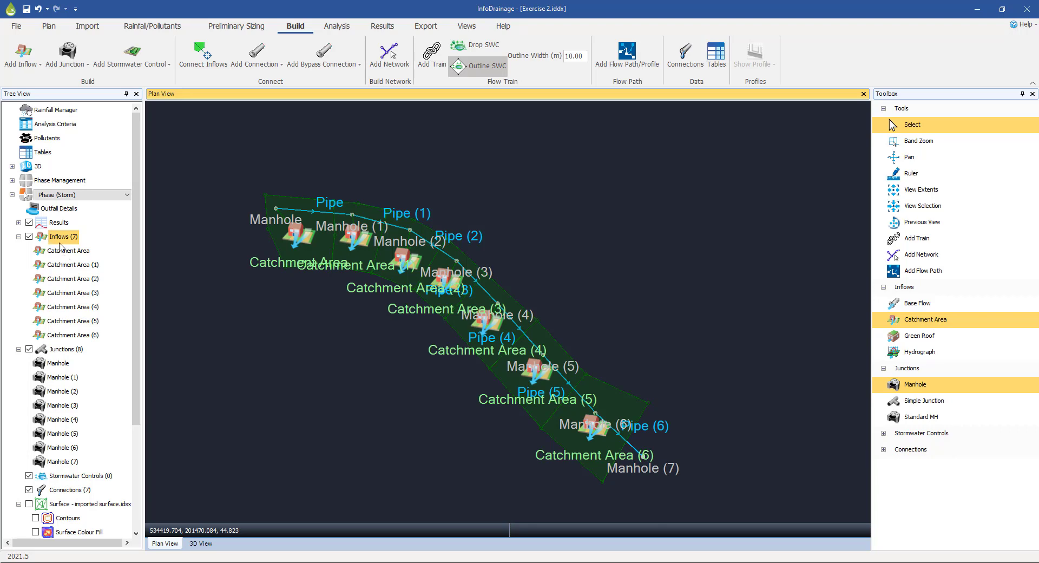
{"action": "left_click", "coordinate": [18, 236]}
{"action": "left_click", "coordinate": [18, 250]}
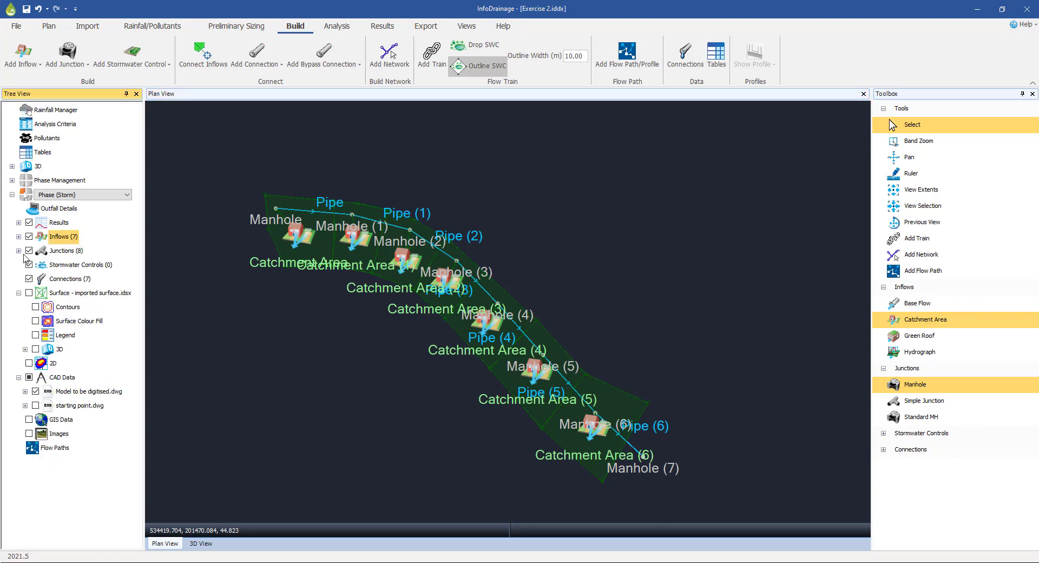
Step: Set the plan display's text height to 4 m and maximum icon height to 10 m, and close the display settings
{"action": "right_click", "coordinate": [63, 252]}
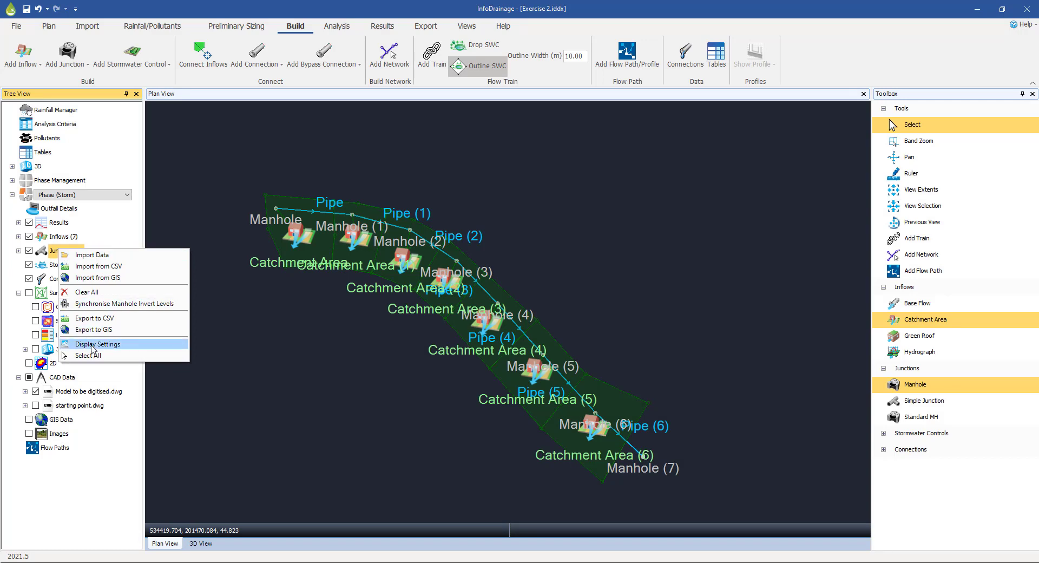
{"action": "left_click", "coordinate": [92, 346]}
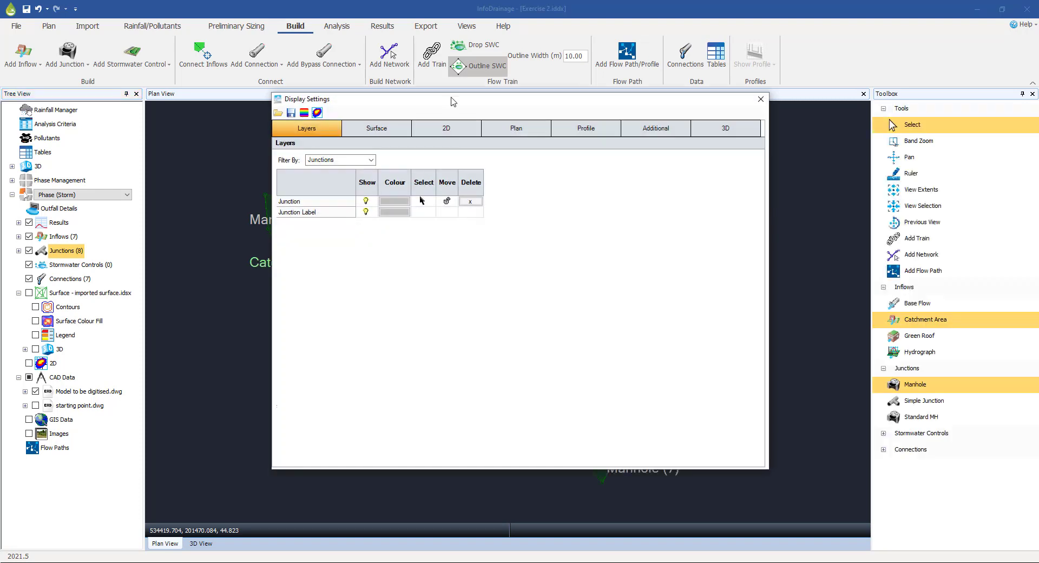
{"action": "left_click_drag", "start_coordinate": [453, 101], "coordinate": [457, 128]}
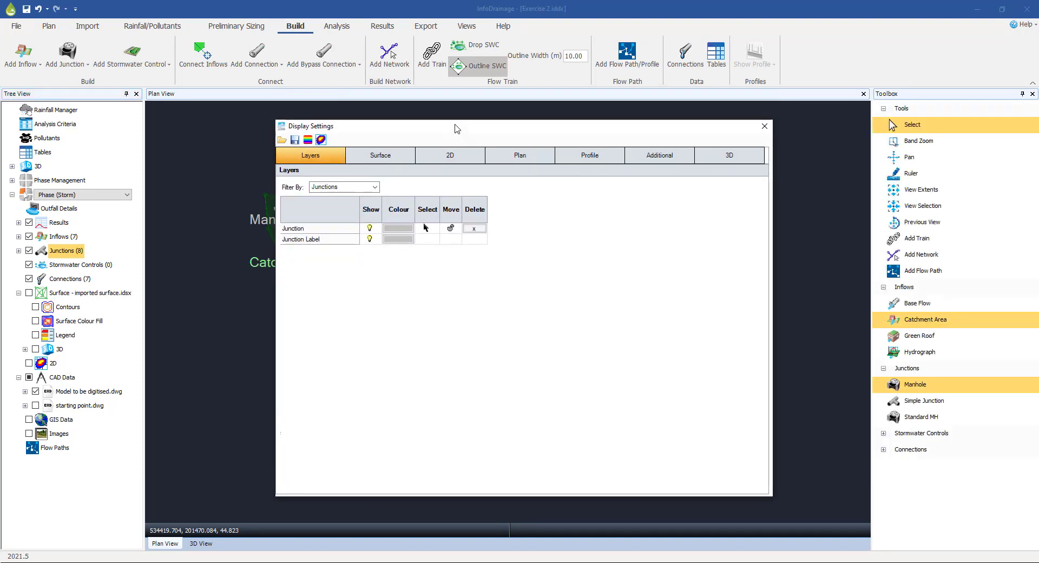
{"action": "left_click", "coordinate": [389, 156]}
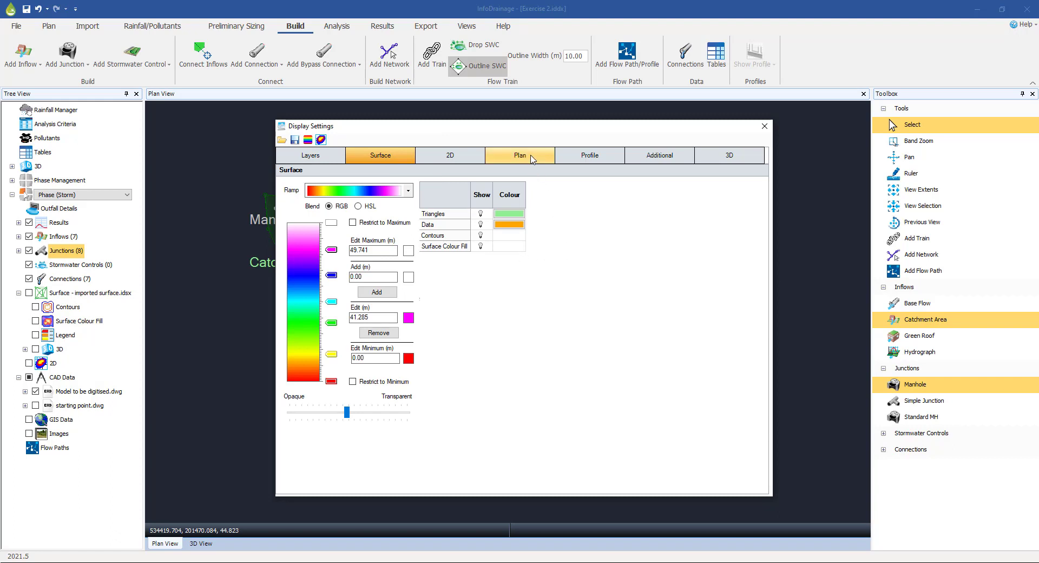
{"action": "left_click", "coordinate": [532, 158]}
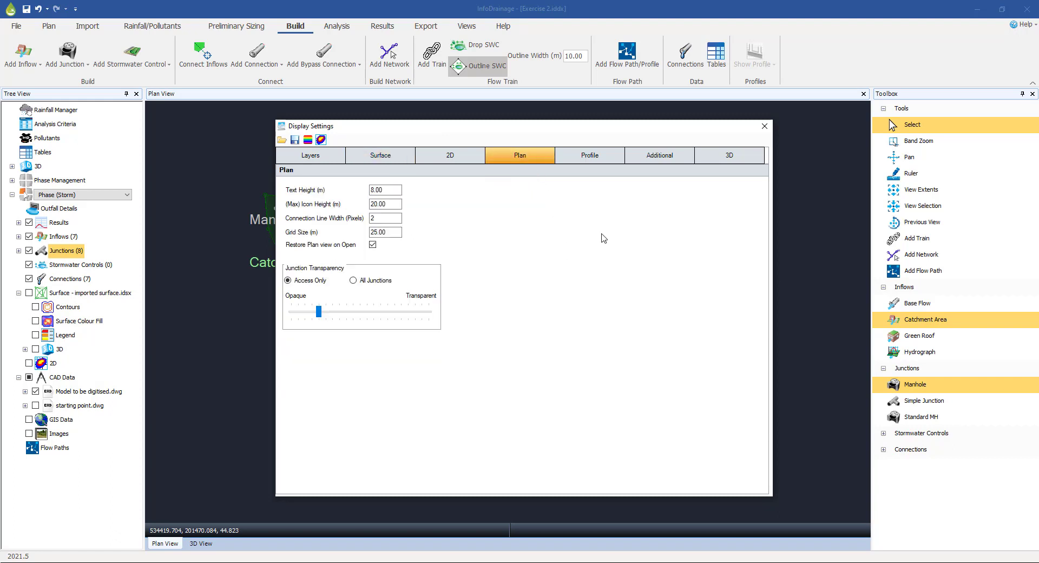
{"action": "left_click_drag", "start_coordinate": [536, 126], "coordinate": [730, 139]}
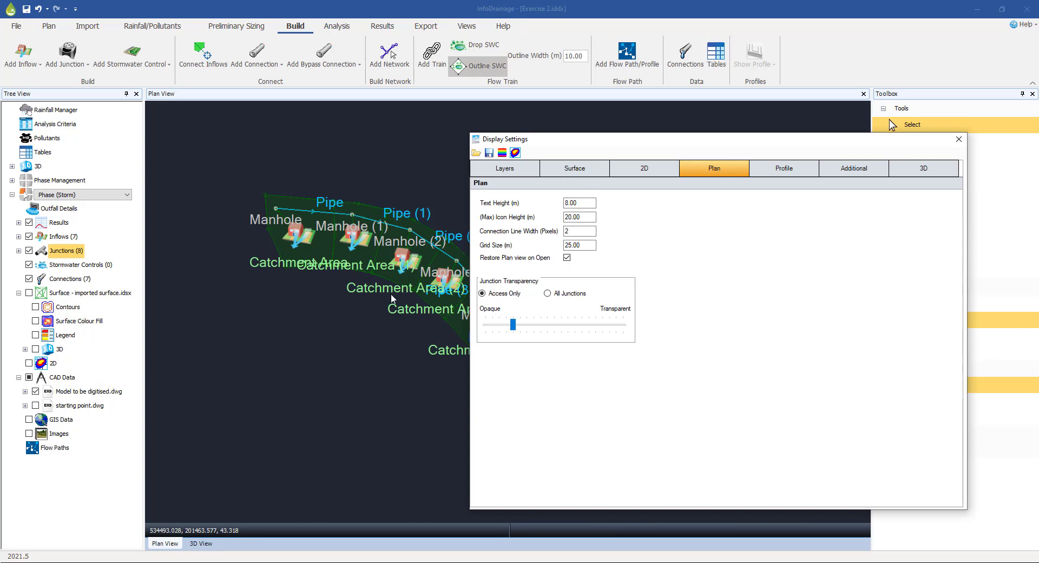
{"action": "double_click", "coordinate": [586, 202]}
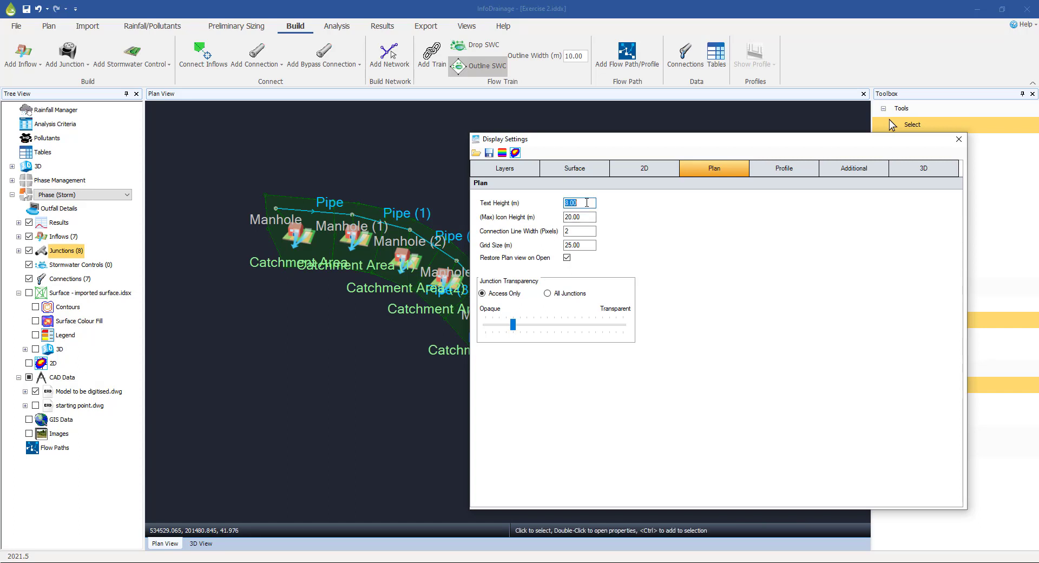
{"action": "type", "text": "4"}
{"action": "key", "text": "Tab"}
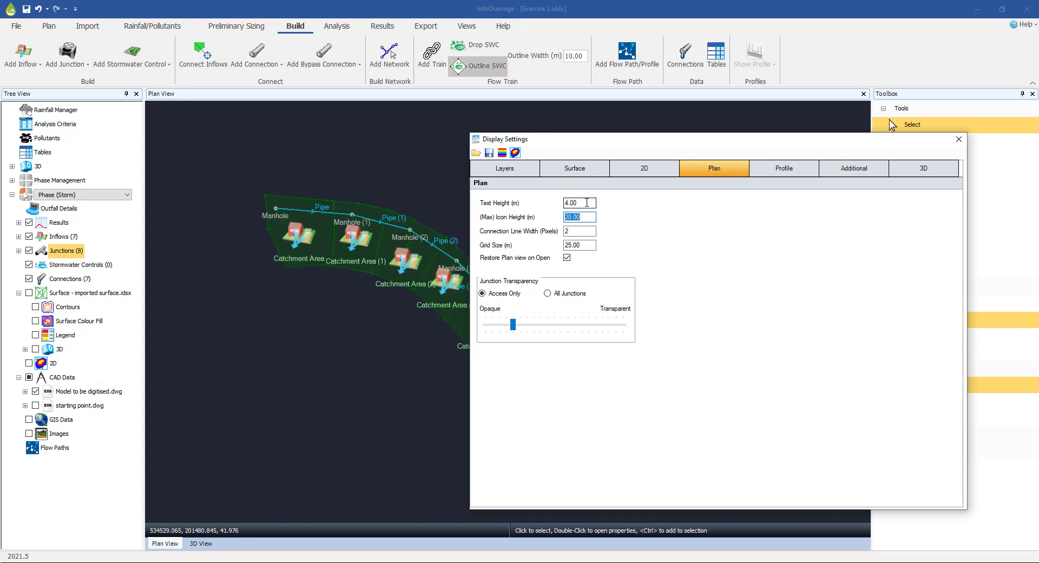
{"action": "type", "text": "10"}
{"action": "key", "text": "Tab"}
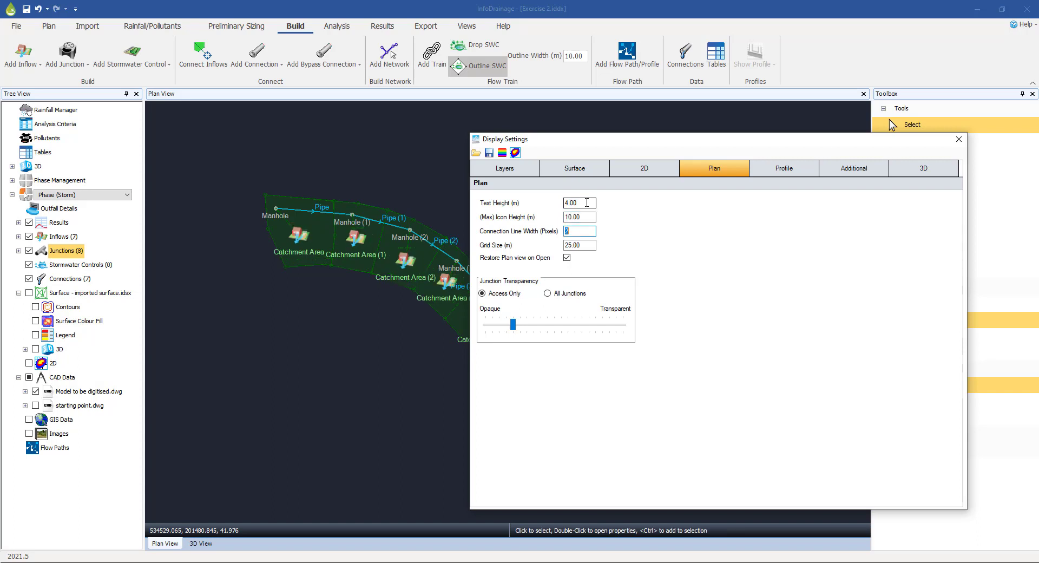
{"action": "left_click_drag", "start_coordinate": [611, 146], "coordinate": [472, 135]}
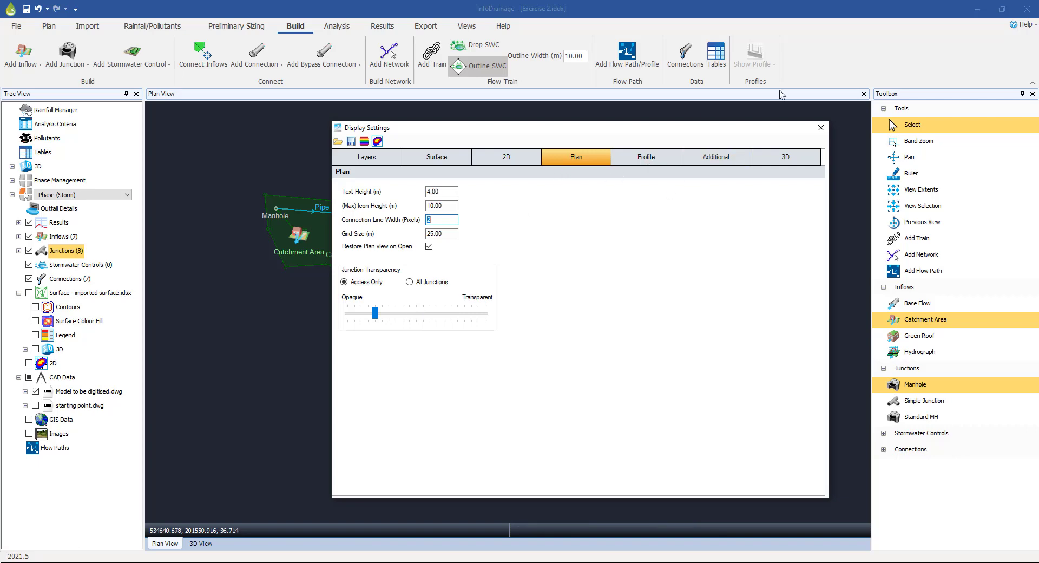
{"action": "left_click", "coordinate": [818, 128]}
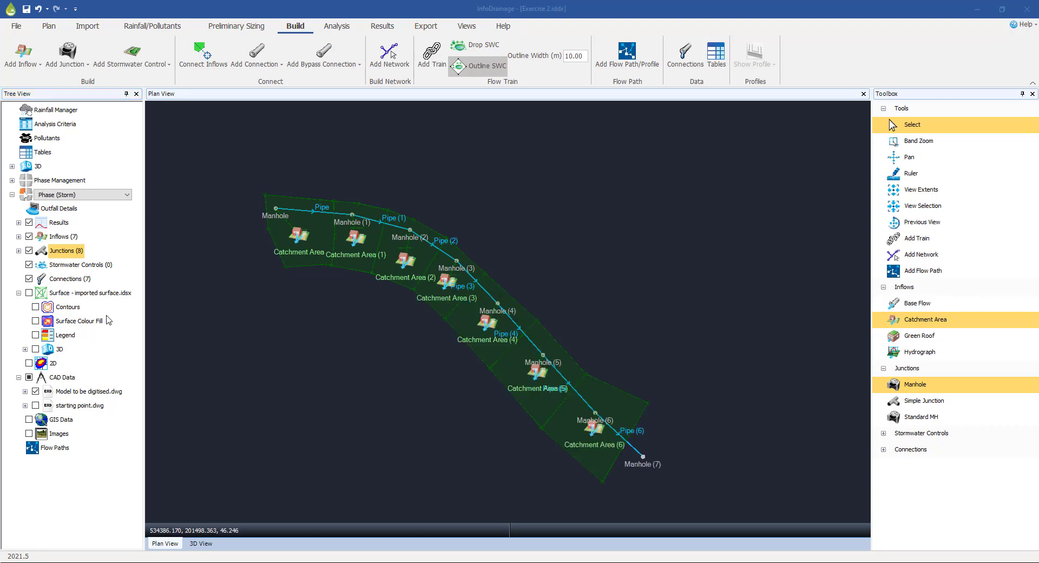
Step: Switch the inflow icons, outlines and labels off and back on in the inflow layer display settings
{"action": "right_click", "coordinate": [56, 236]}
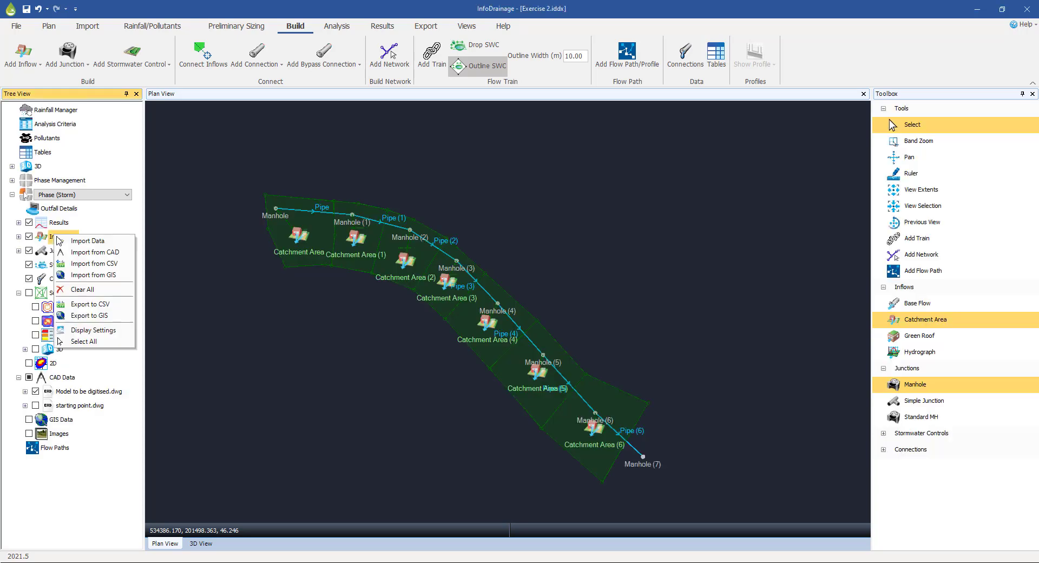
{"action": "left_click", "coordinate": [92, 330]}
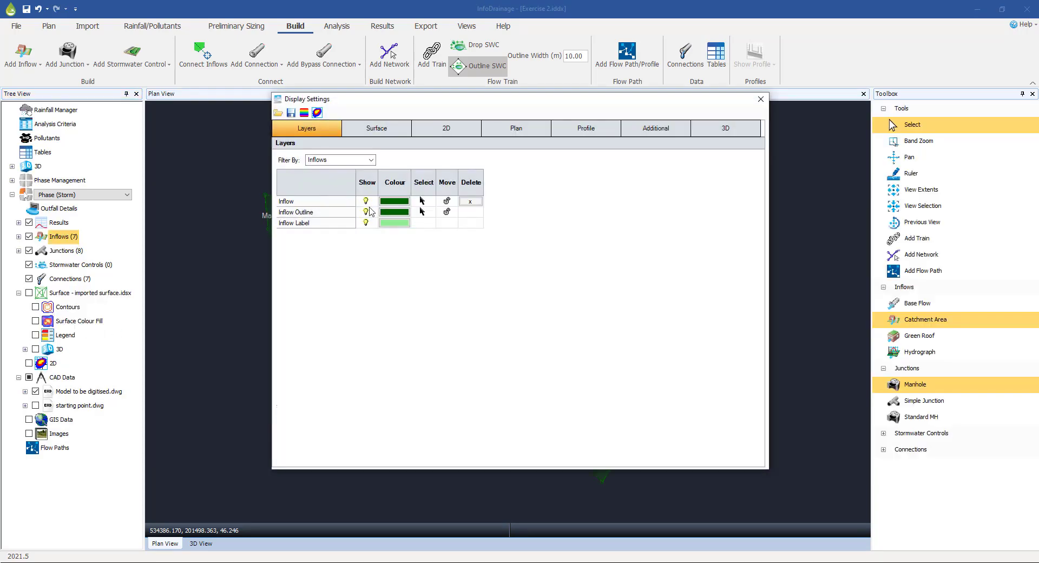
{"action": "left_click_drag", "start_coordinate": [400, 106], "coordinate": [600, 114]}
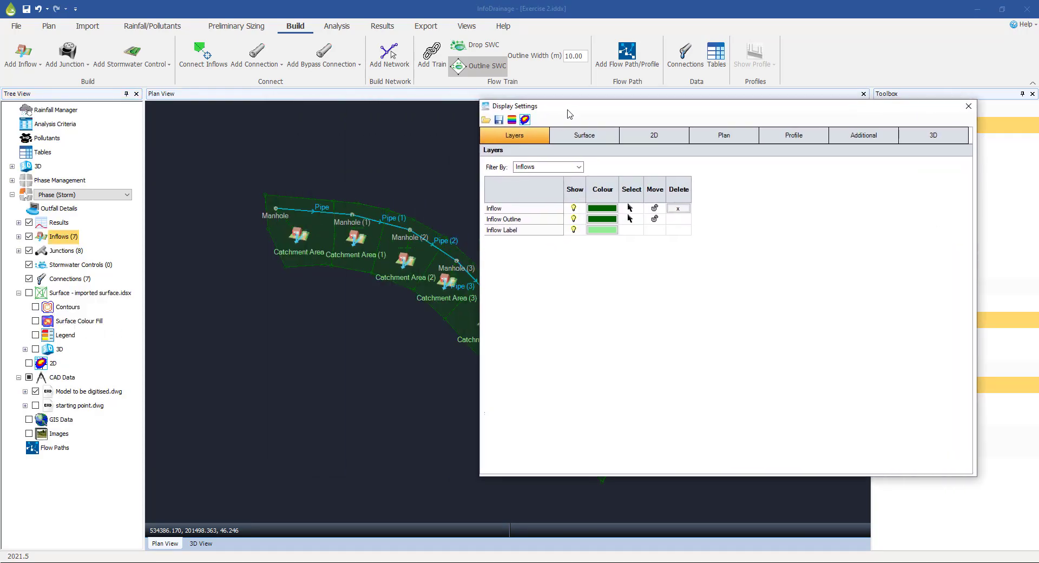
{"action": "left_click", "coordinate": [574, 209]}
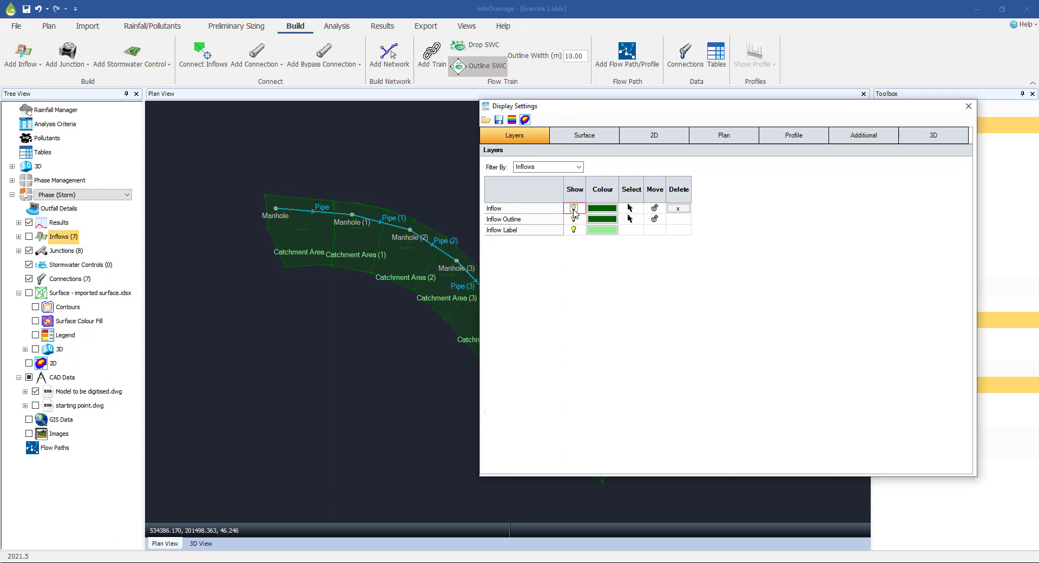
{"action": "left_click", "coordinate": [573, 219]}
{"action": "left_click", "coordinate": [574, 230]}
{"action": "left_click", "coordinate": [575, 231]}
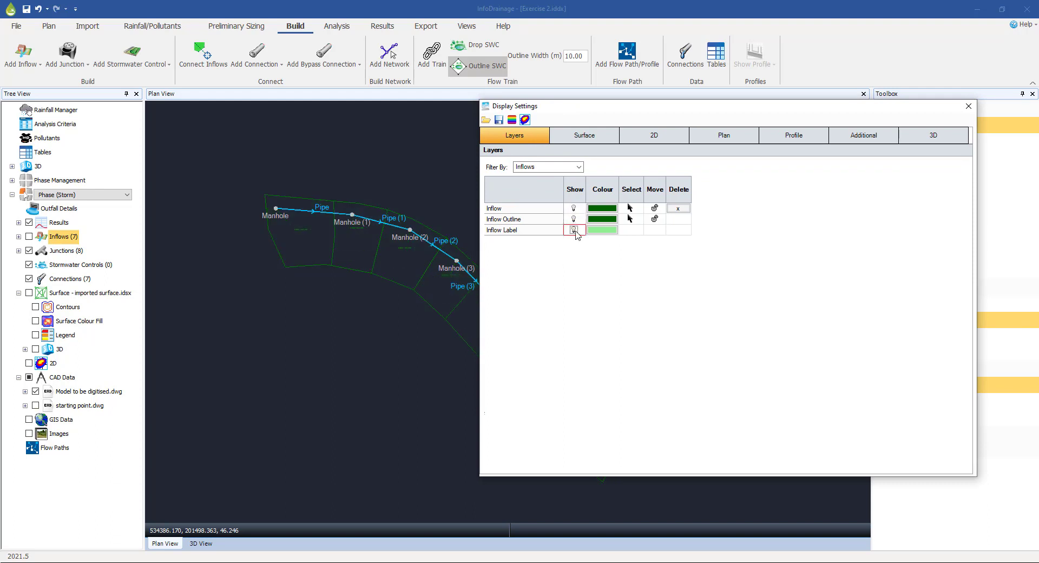
{"action": "left_click", "coordinate": [573, 220]}
{"action": "left_click", "coordinate": [573, 208]}
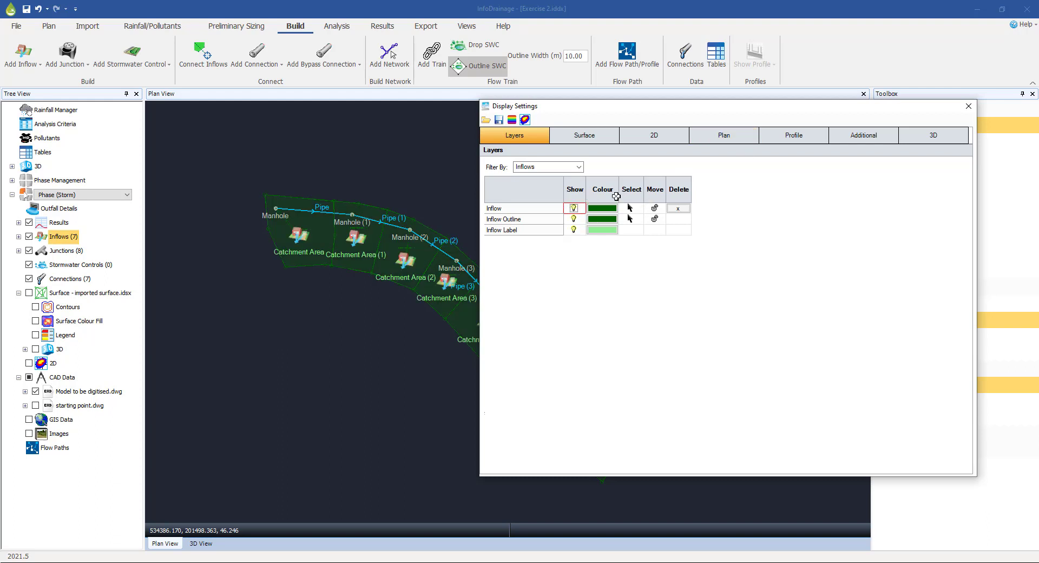
{"action": "left_click", "coordinate": [968, 106]}
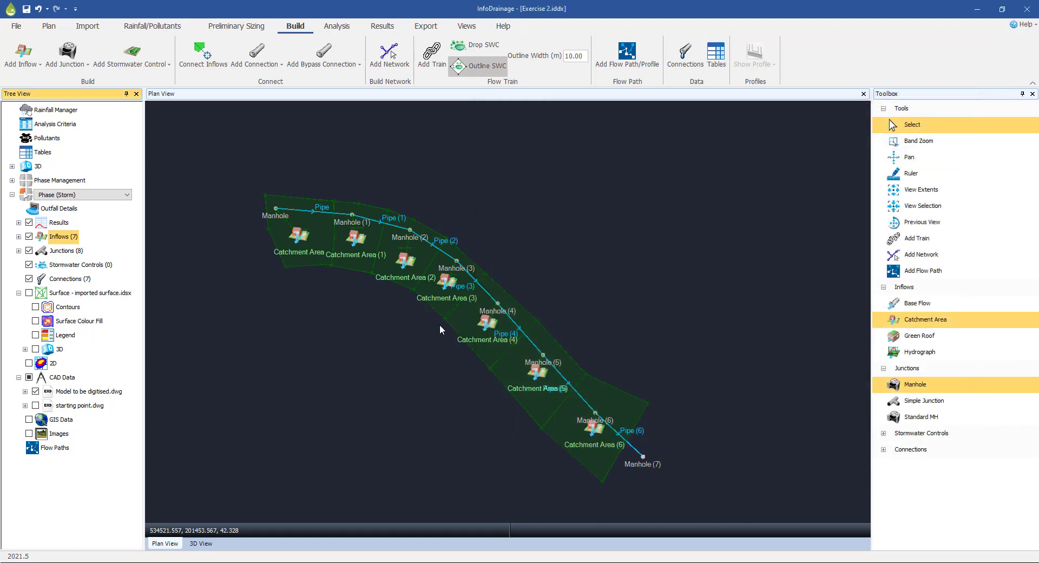
Step: Hide the CAD drawing "Model to be digitised.dwg" while toggling the inflows off and on again
{"action": "scroll", "coordinate": [437, 319], "scroll_direction": "up", "scroll_amount": 2}
{"action": "scroll", "coordinate": [427, 307], "scroll_direction": "up", "scroll_amount": 1}
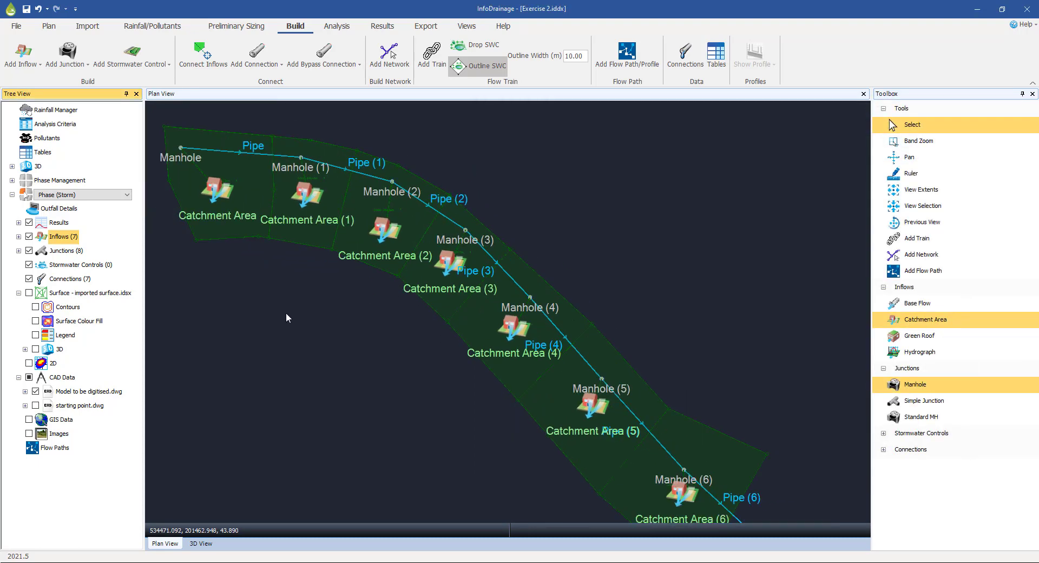
{"action": "left_click", "coordinate": [29, 237]}
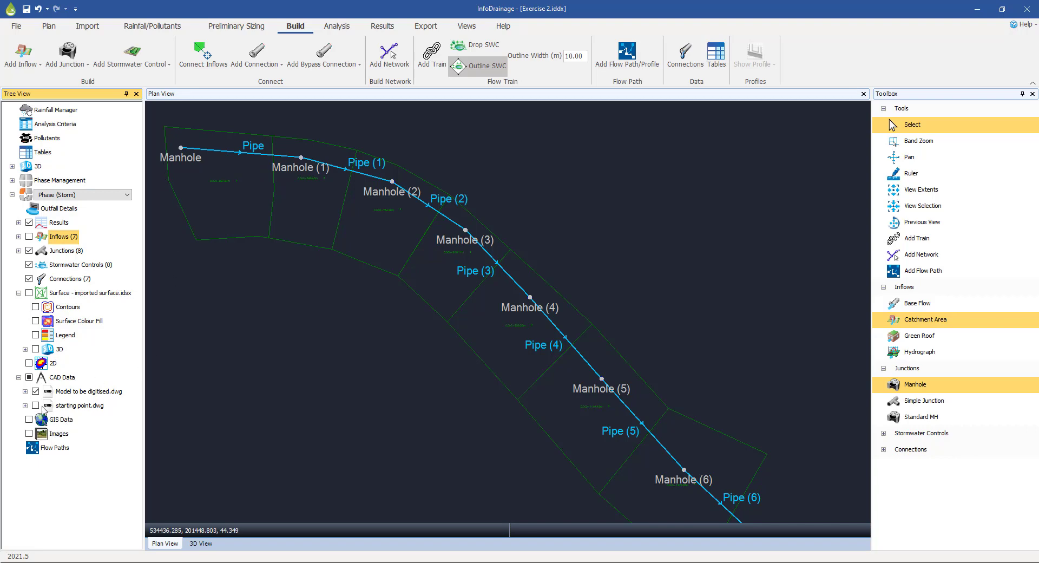
{"action": "left_click", "coordinate": [36, 391]}
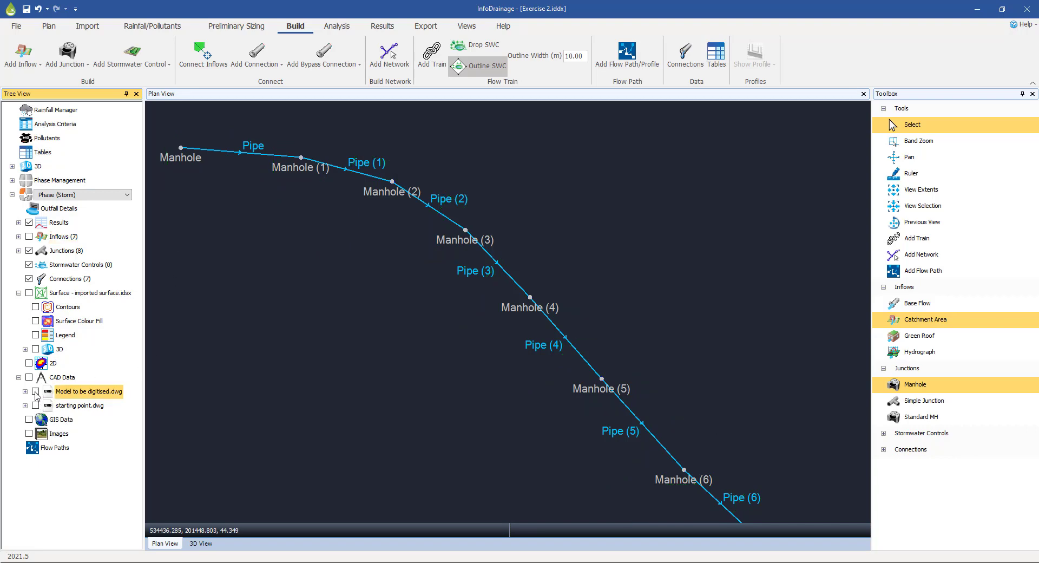
{"action": "left_click", "coordinate": [29, 237]}
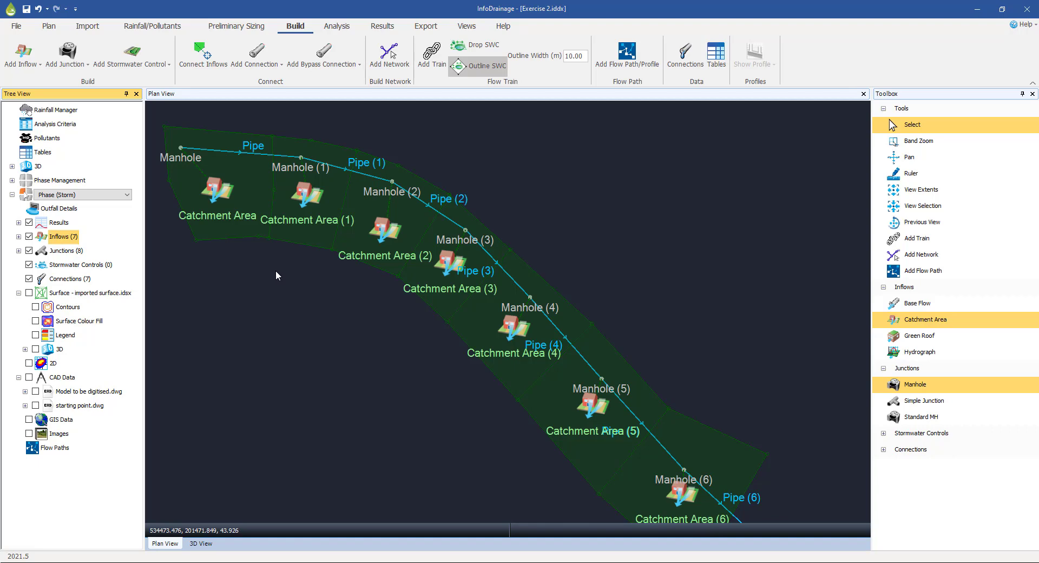
Step: Show the imported surface's colour fill beneath the whole drainage network
{"action": "left_click", "coordinate": [36, 322]}
{"action": "scroll", "coordinate": [281, 336], "scroll_direction": "down", "scroll_amount": 4}
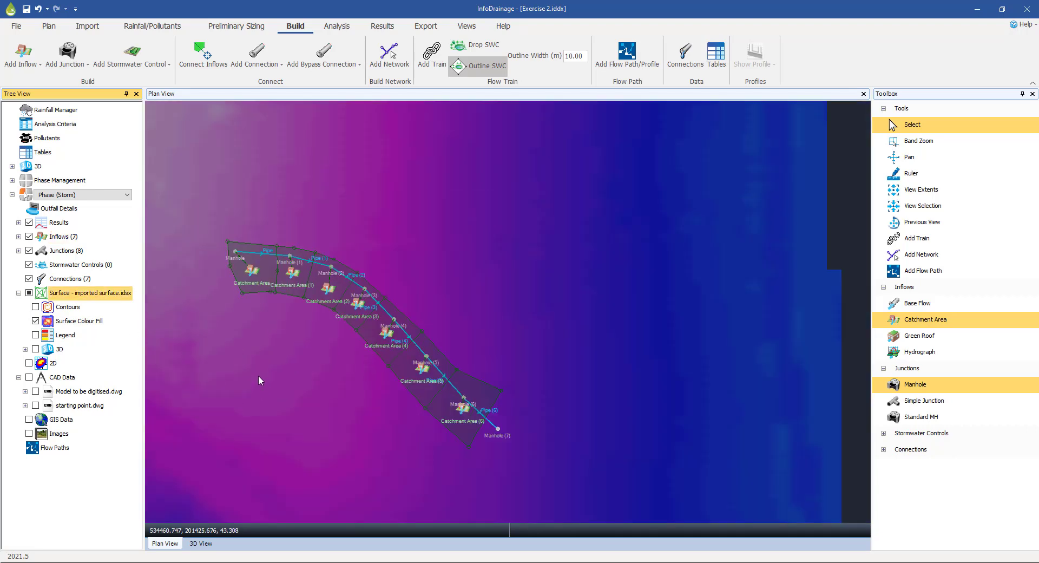
{"action": "middle_click_drag", "start_coordinate": [258, 375], "coordinate": [326, 289]}
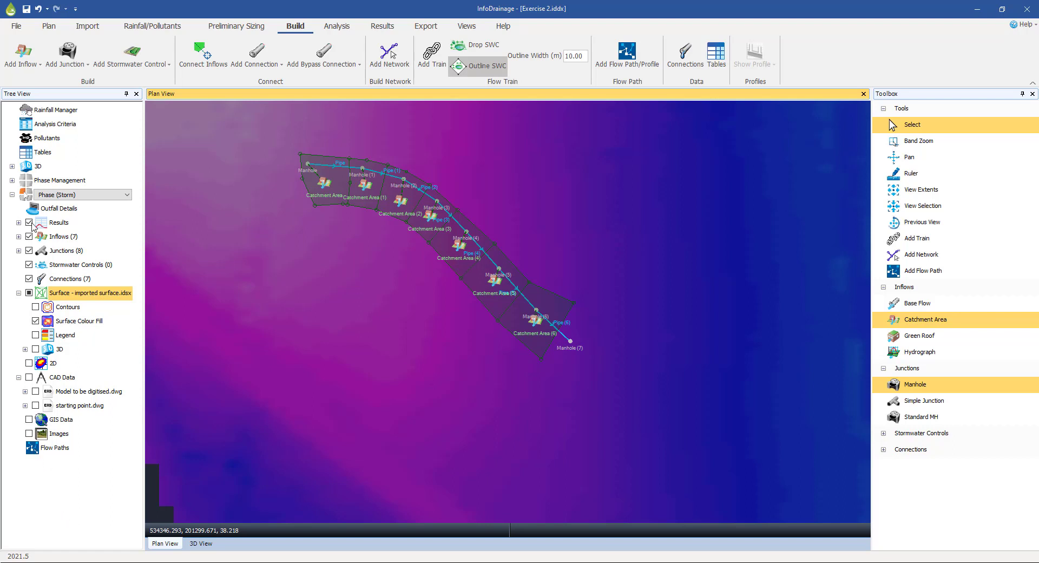
Step: Add a flow path along the network from the upstream Manhole to Manhole (7)
{"action": "right_click", "coordinate": [33, 450]}
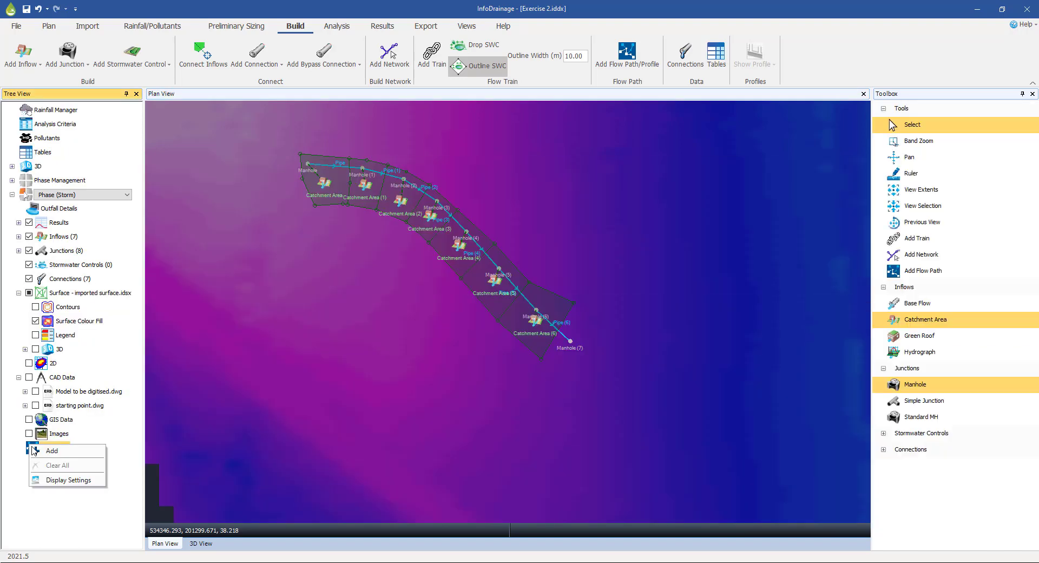
{"action": "left_click", "coordinate": [55, 452]}
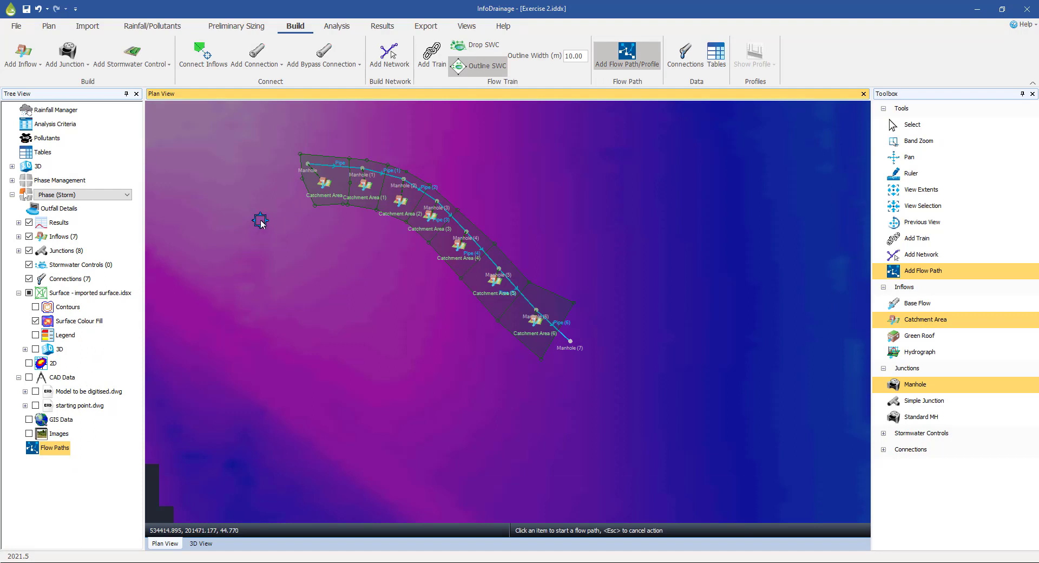
{"action": "left_click", "coordinate": [307, 164]}
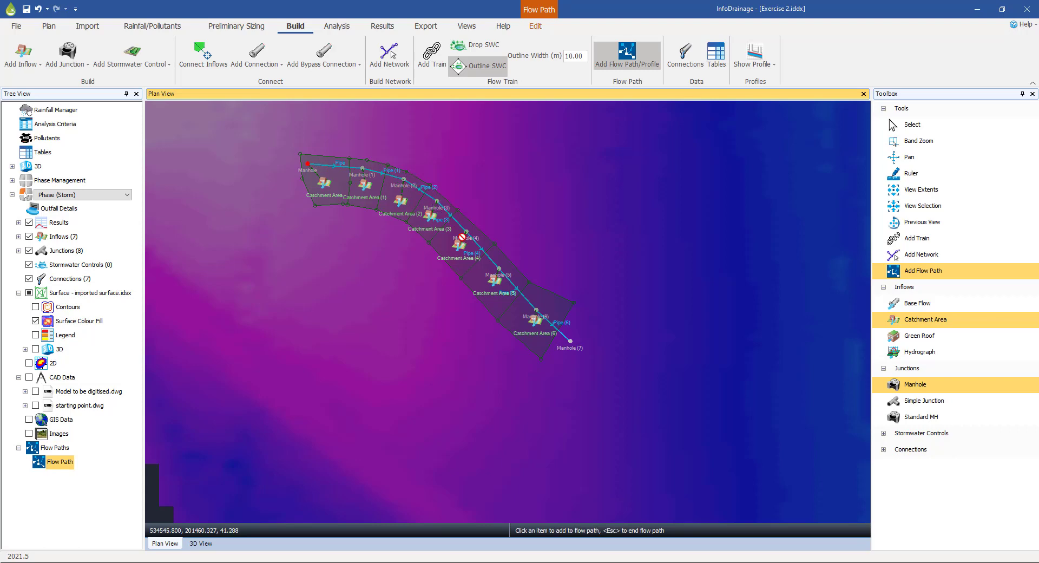
{"action": "left_click", "coordinate": [571, 341]}
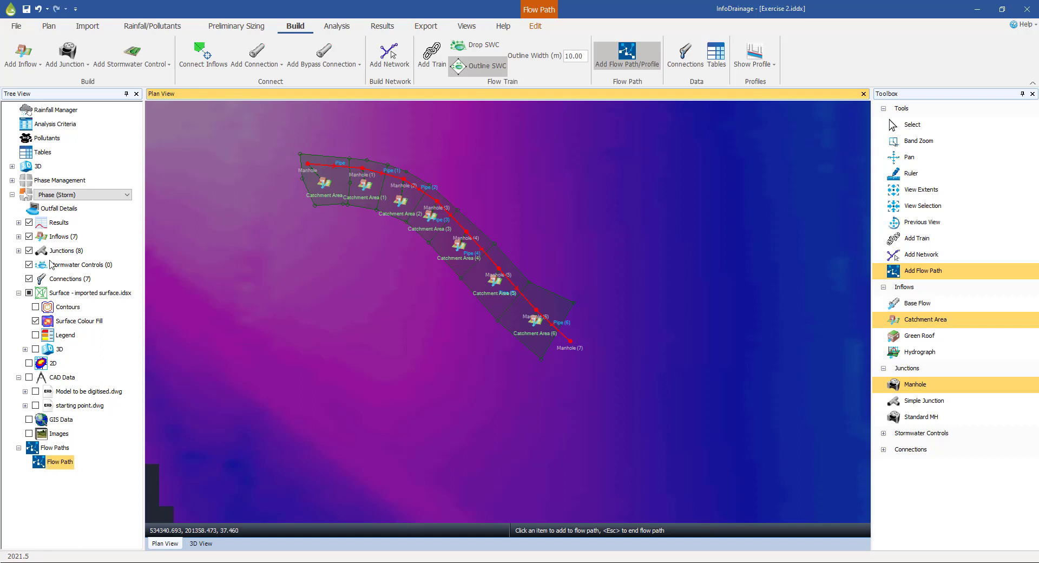
Step: Rename the new flow path as Flow1
{"action": "right_click", "coordinate": [60, 466]}
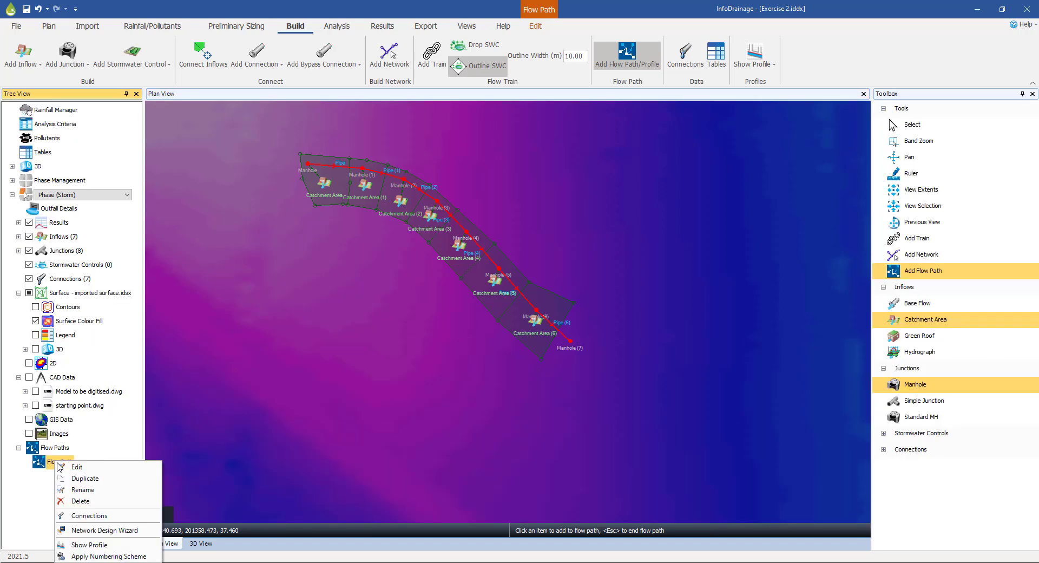
{"action": "left_click", "coordinate": [82, 489]}
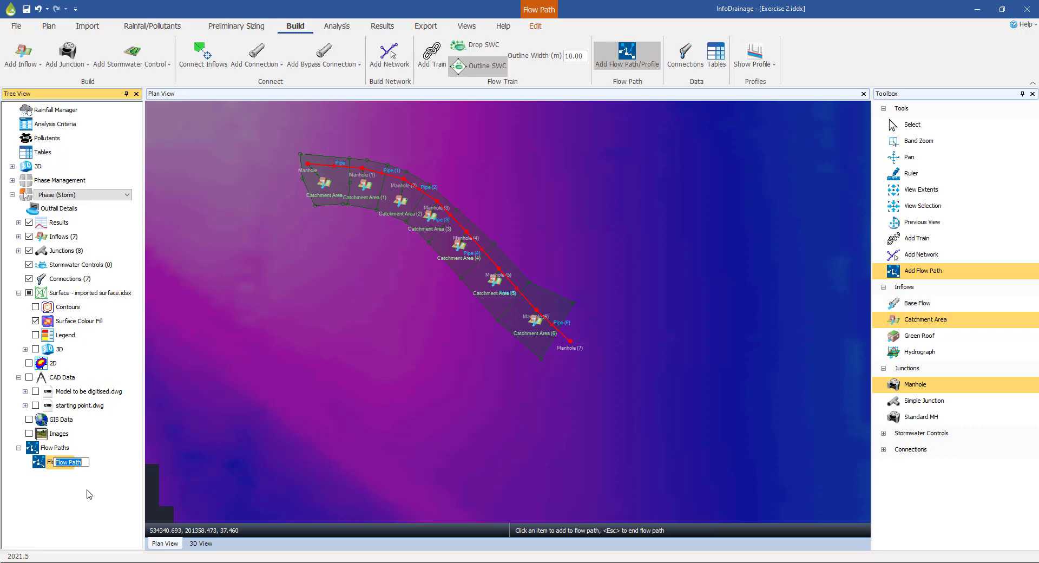
{"action": "type", "text": "Flow1"}
{"action": "key", "text": "Return"}
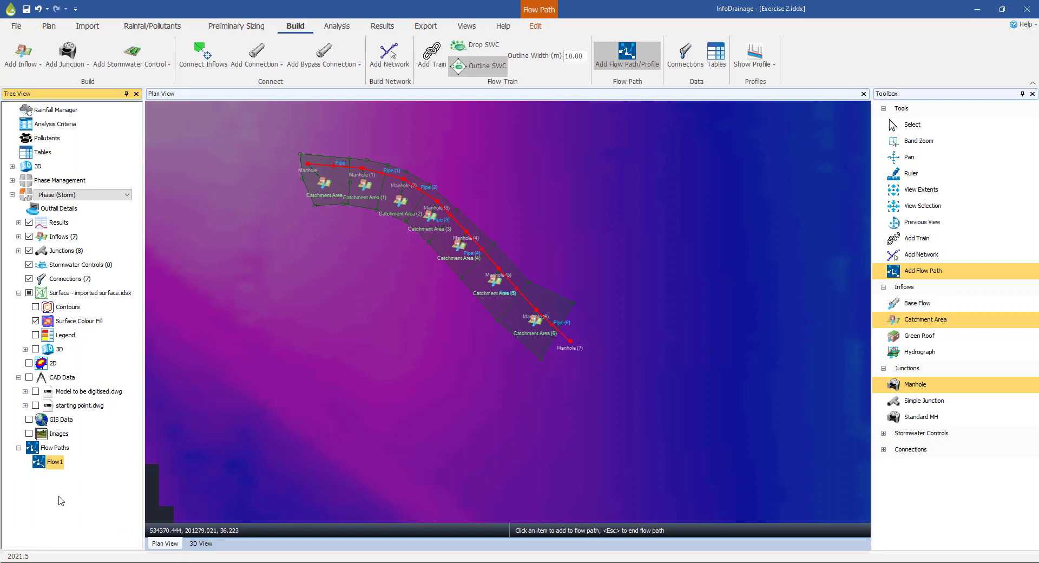
Step: Show the profile of Flow1 and examine the pipes against the ground surface, especially around Pipe (1) between Manhole (1) and Manhole (2)
{"action": "right_click", "coordinate": [54, 466]}
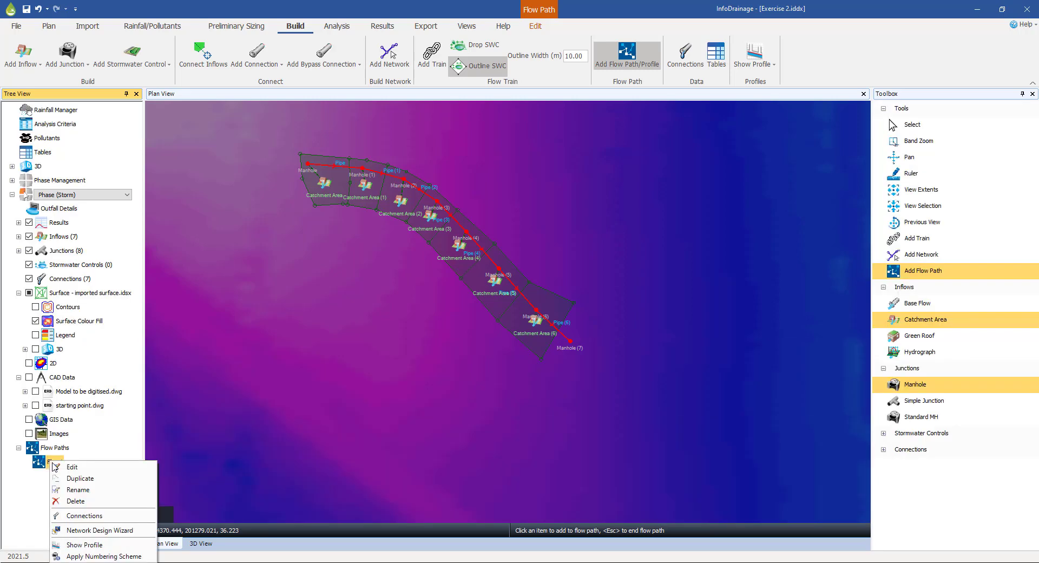
{"action": "left_click", "coordinate": [84, 546]}
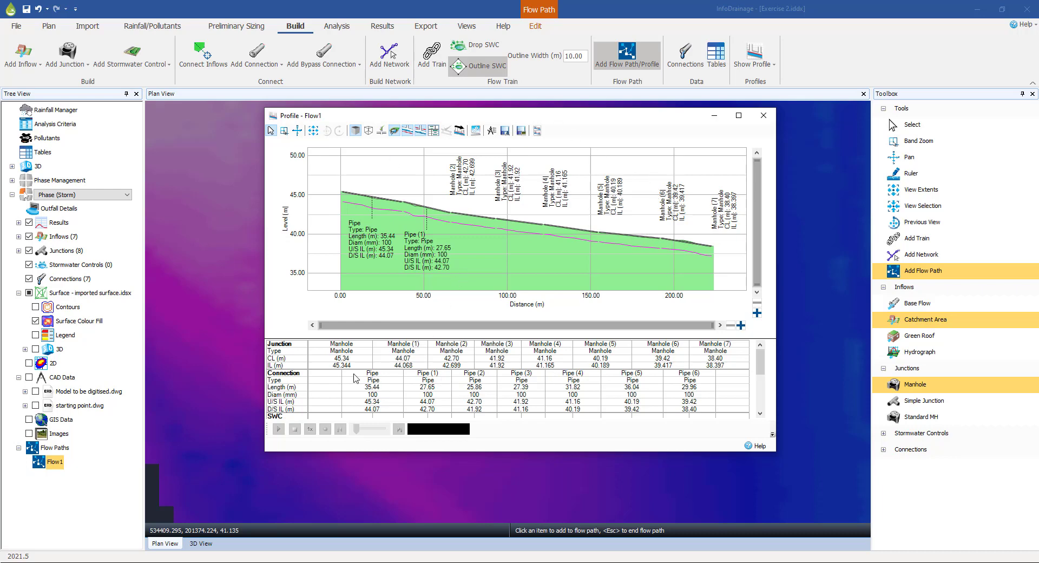
{"action": "right_click", "coordinate": [325, 385]}
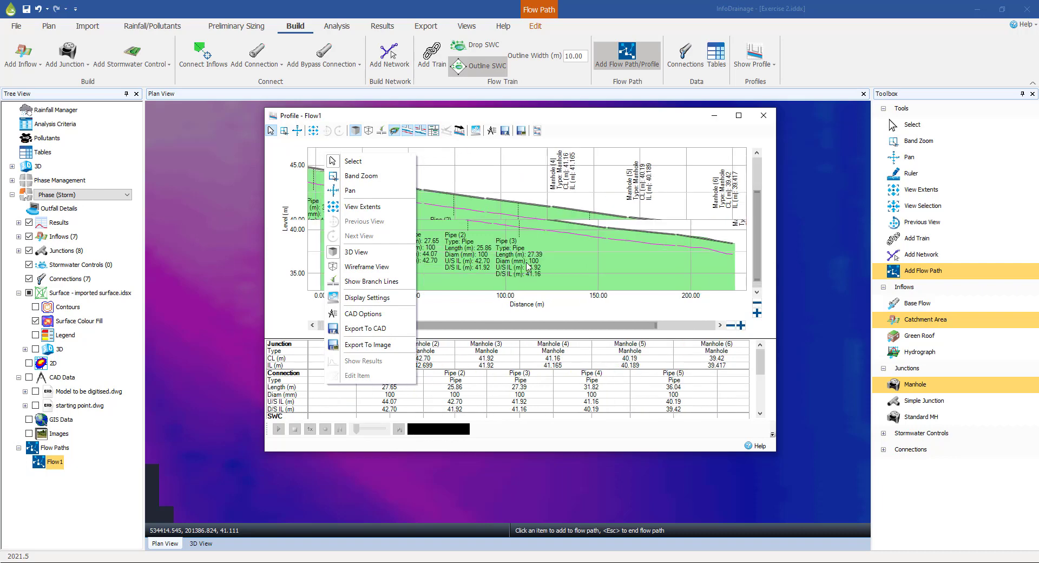
{"action": "scroll", "coordinate": [525, 259], "scroll_direction": "up", "scroll_amount": 3}
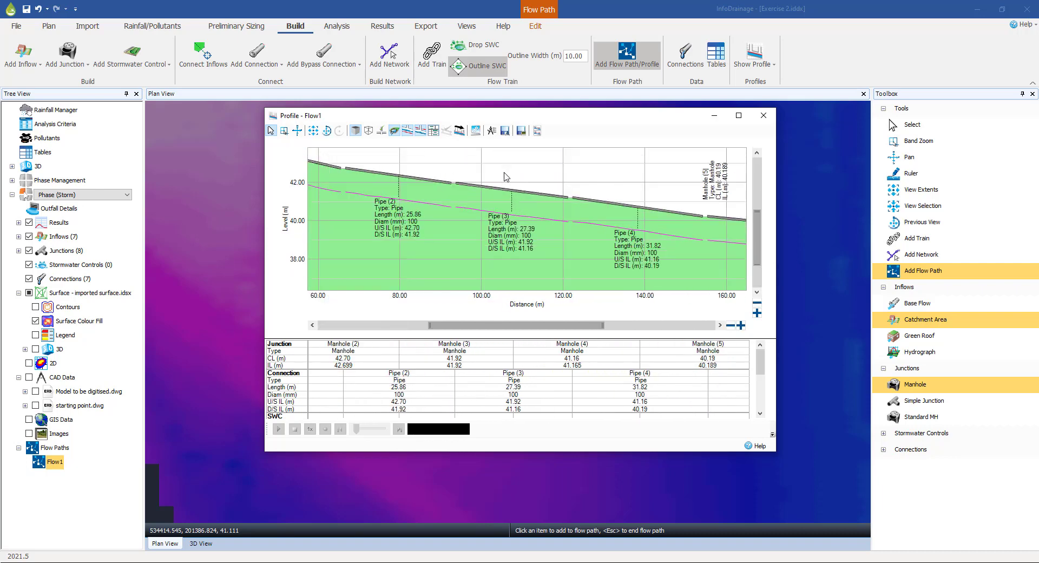
{"action": "scroll", "coordinate": [519, 206], "scroll_direction": "down", "scroll_amount": 3}
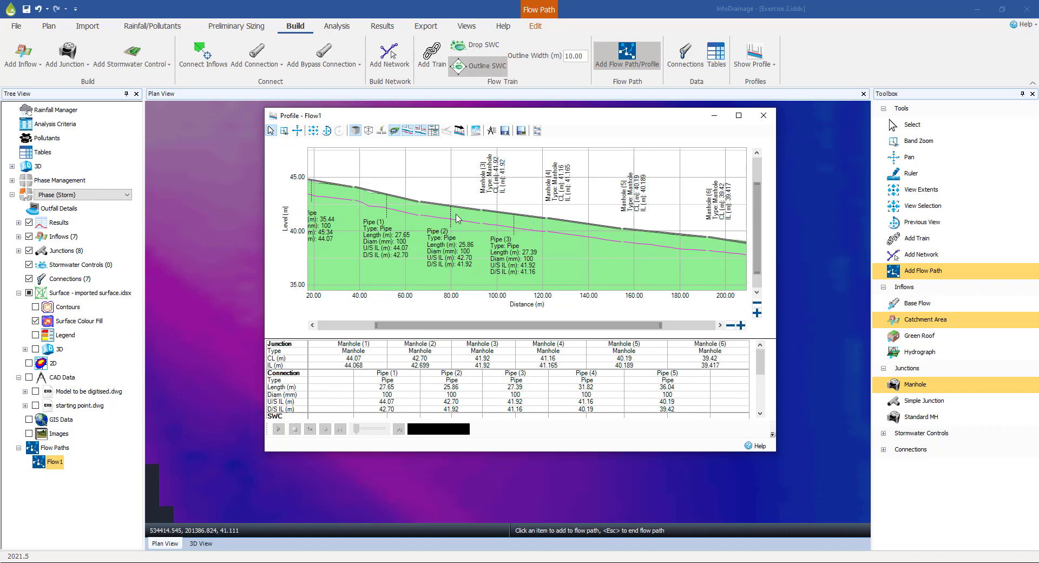
{"action": "scroll", "coordinate": [458, 218], "scroll_direction": "up", "scroll_amount": 3}
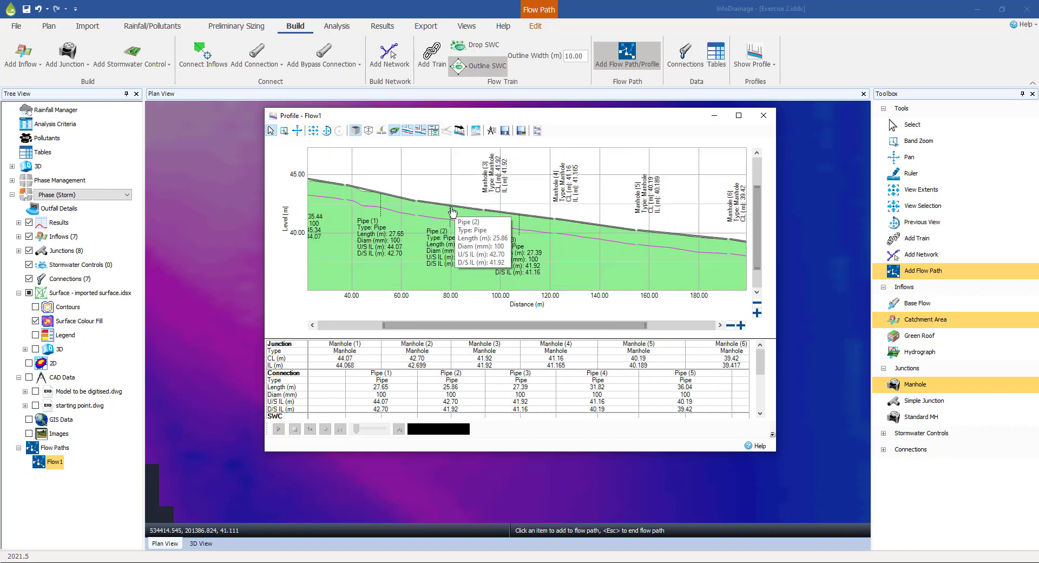
{"action": "scroll", "coordinate": [453, 211], "scroll_direction": "down", "scroll_amount": 3}
{"action": "scroll", "coordinate": [379, 209], "scroll_direction": "up", "scroll_amount": 2}
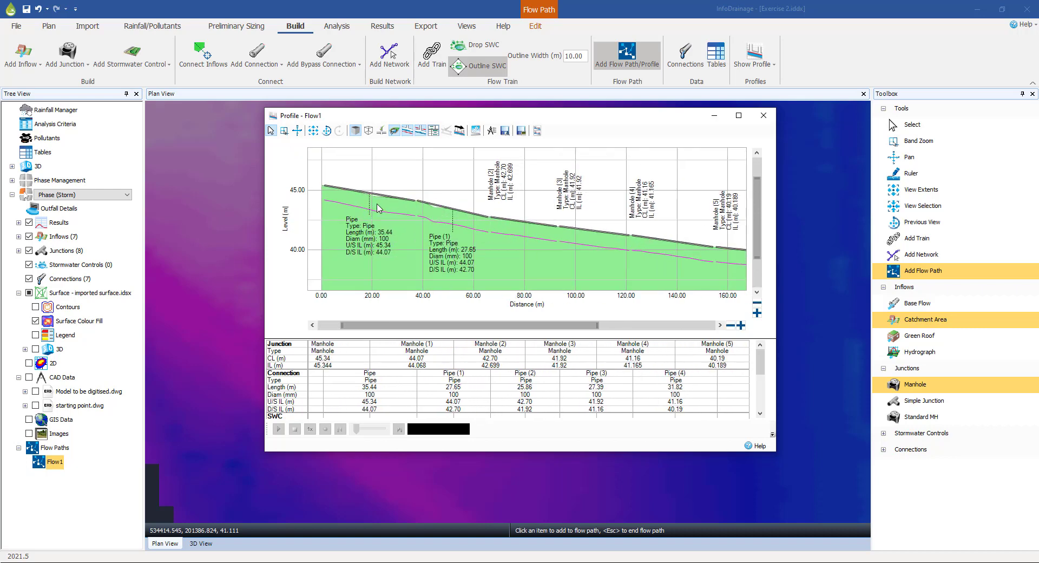
{"action": "scroll", "coordinate": [378, 209], "scroll_direction": "up", "scroll_amount": 2}
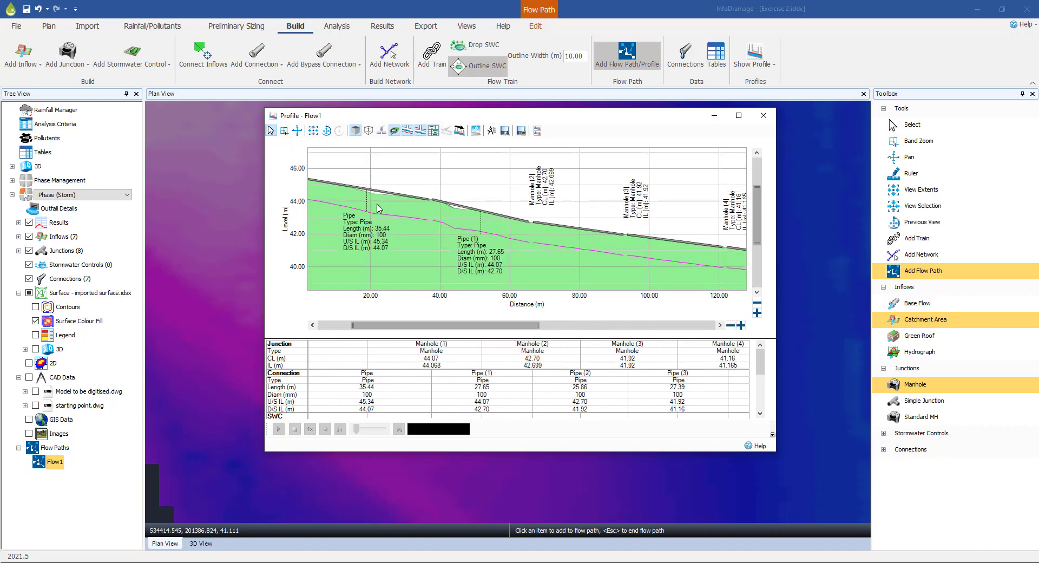
{"action": "scroll", "coordinate": [464, 215], "scroll_direction": "up", "scroll_amount": 3}
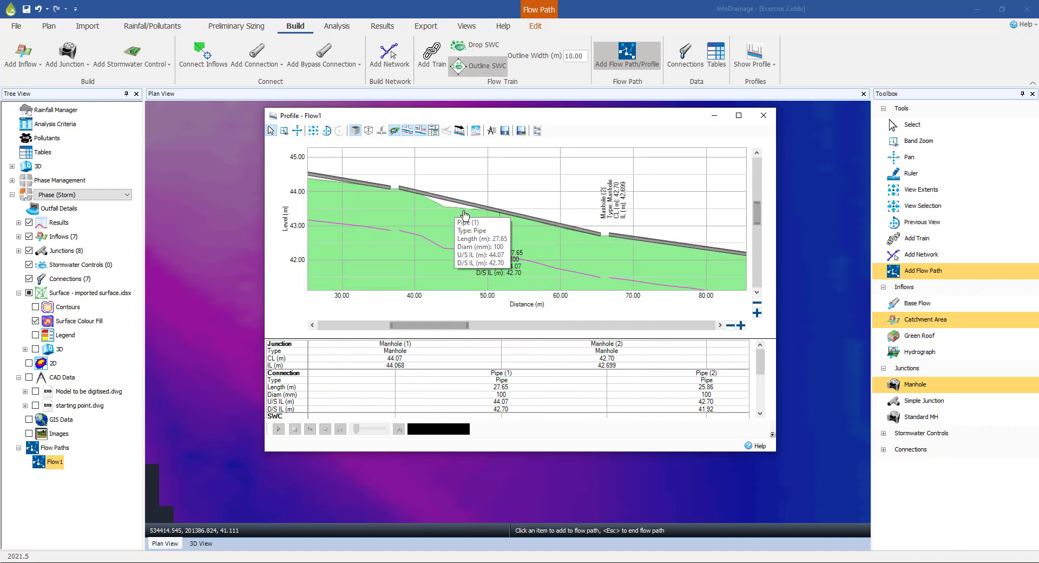
{"action": "scroll", "coordinate": [464, 215], "scroll_direction": "up", "scroll_amount": 1}
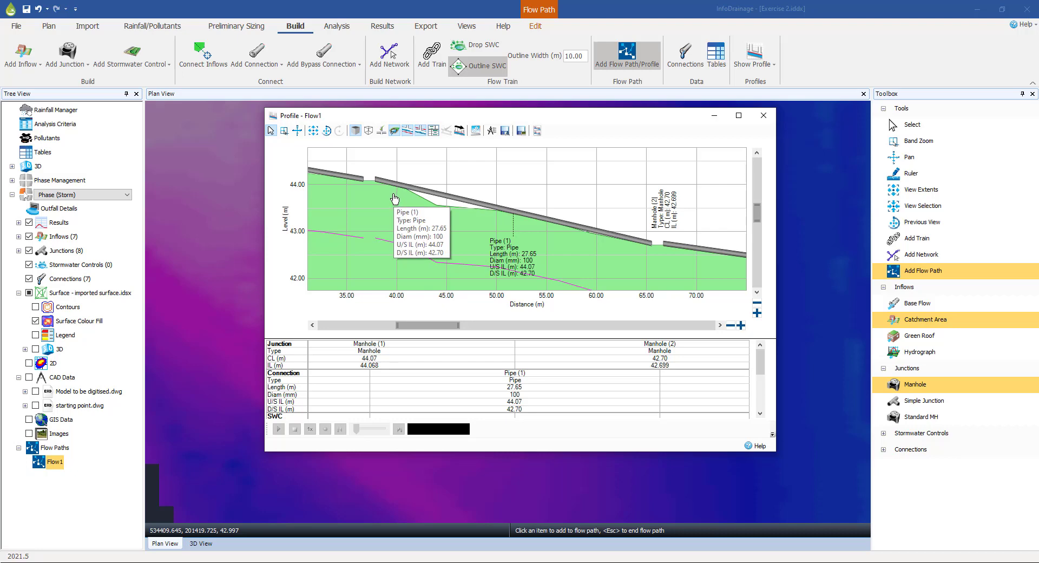
{"action": "scroll", "coordinate": [394, 199], "scroll_direction": "down", "scroll_amount": 5}
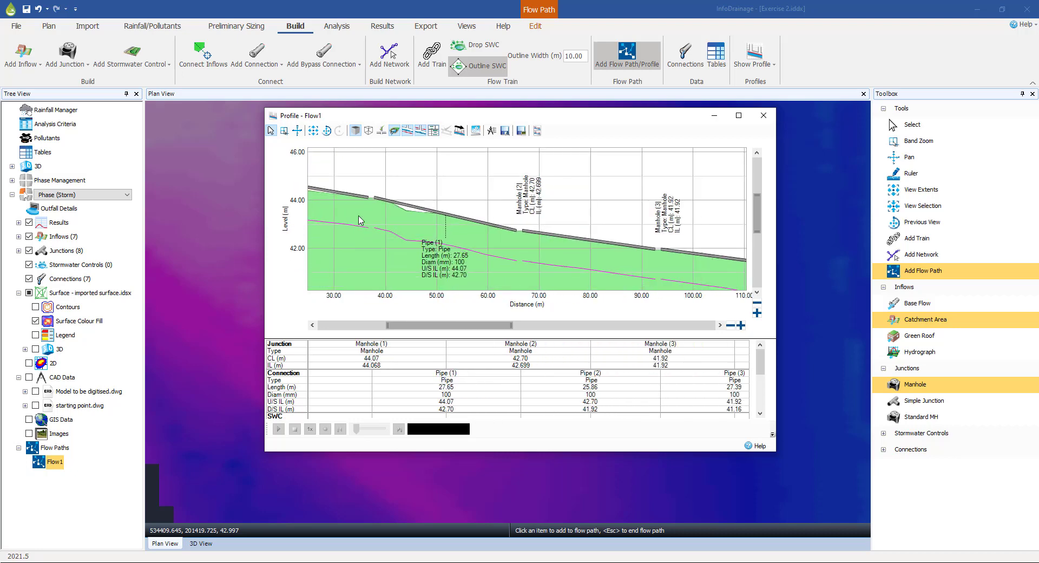
{"action": "scroll", "coordinate": [379, 221], "scroll_direction": "down", "scroll_amount": 2}
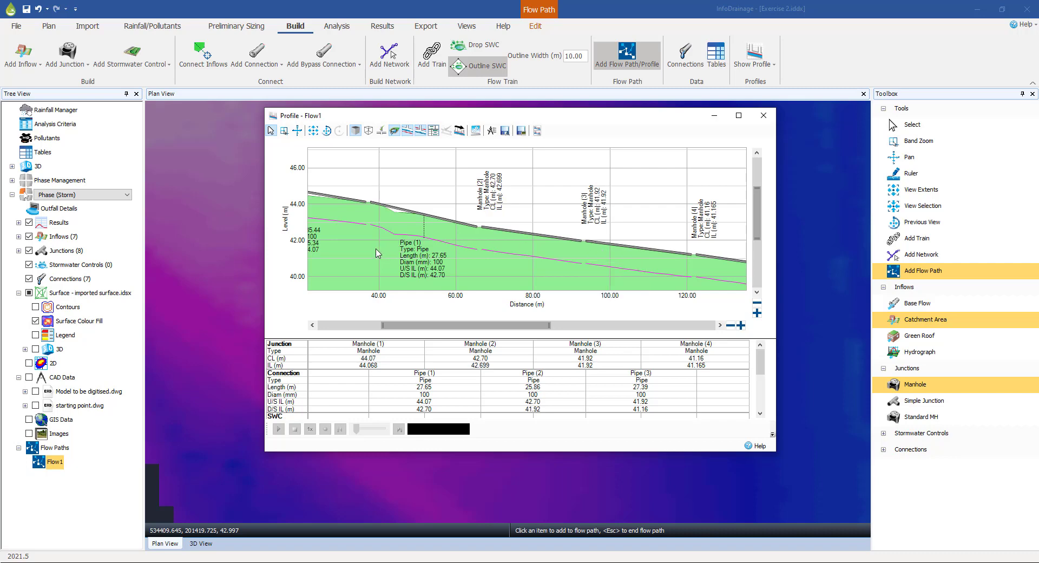
{"action": "scroll", "coordinate": [378, 254], "scroll_direction": "up", "scroll_amount": 2}
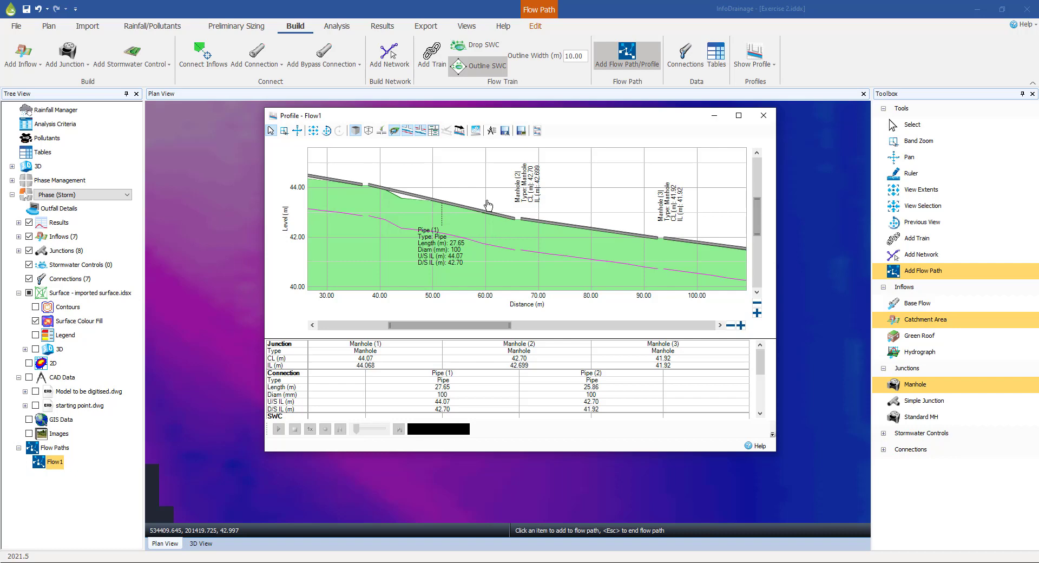
{"action": "scroll", "coordinate": [471, 227], "scroll_direction": "down", "scroll_amount": 3}
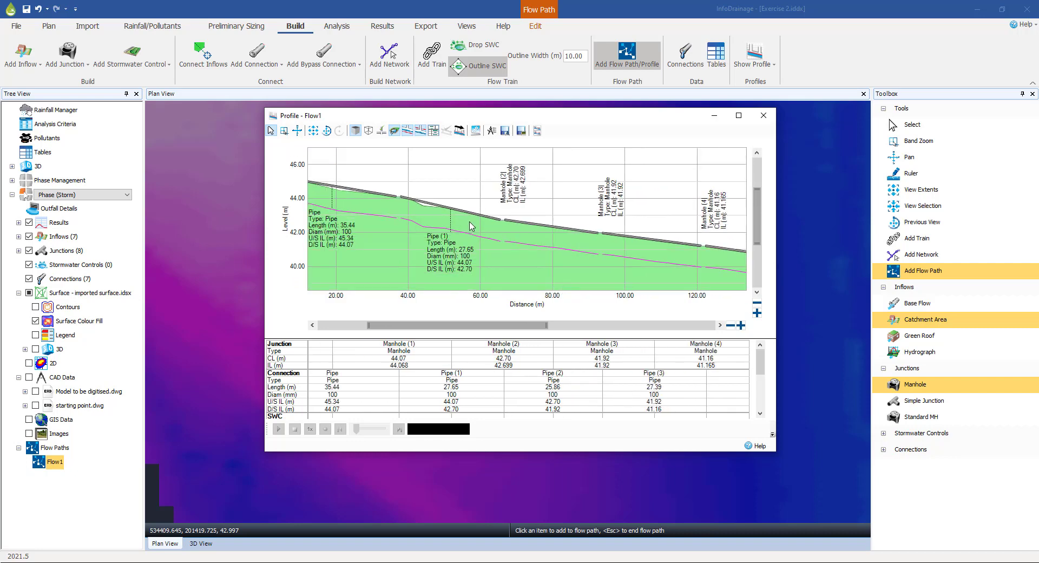
{"action": "left_click_drag", "start_coordinate": [494, 118], "coordinate": [513, 139]}
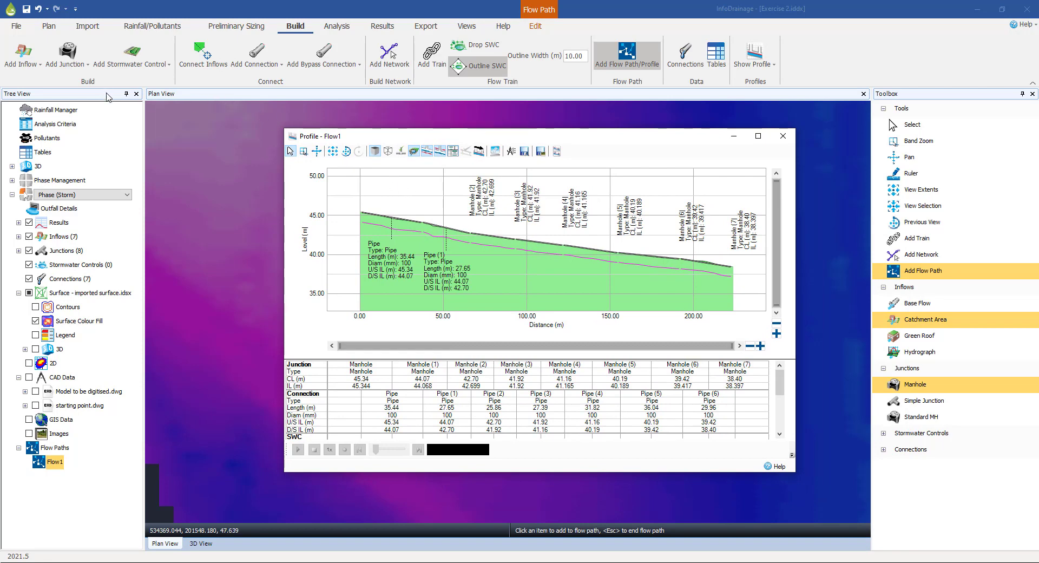
Step: Save the Exercise 2 project and close the Flow1 profile window
{"action": "left_click", "coordinate": [16, 26]}
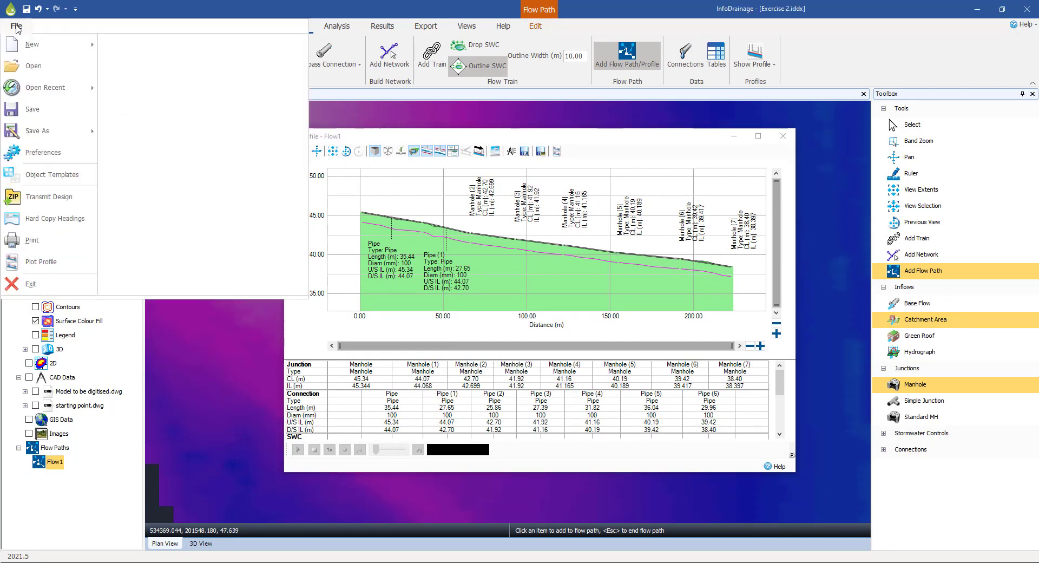
{"action": "left_click", "coordinate": [33, 110]}
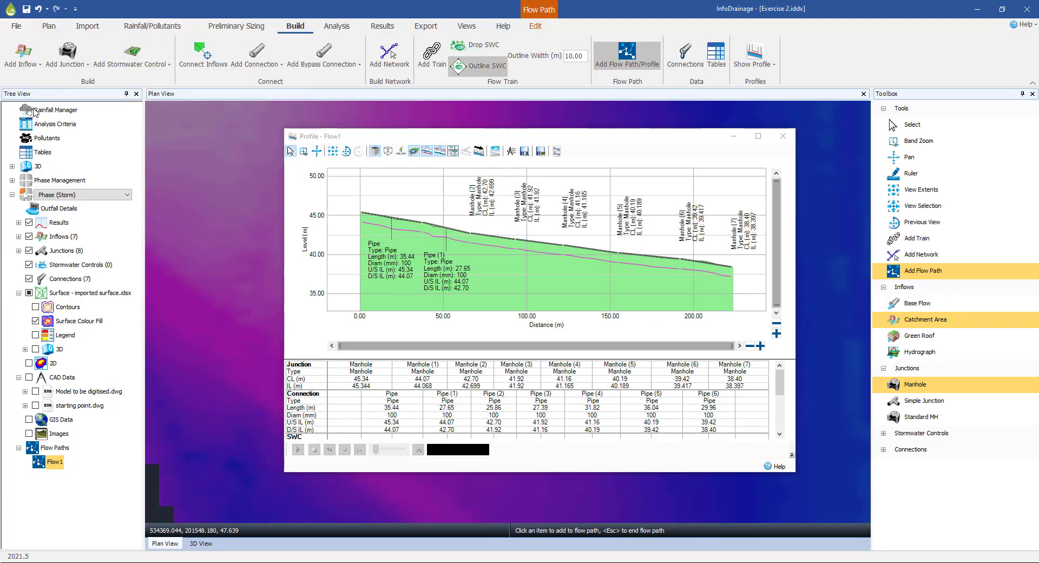
{"action": "left_click", "coordinate": [782, 139]}
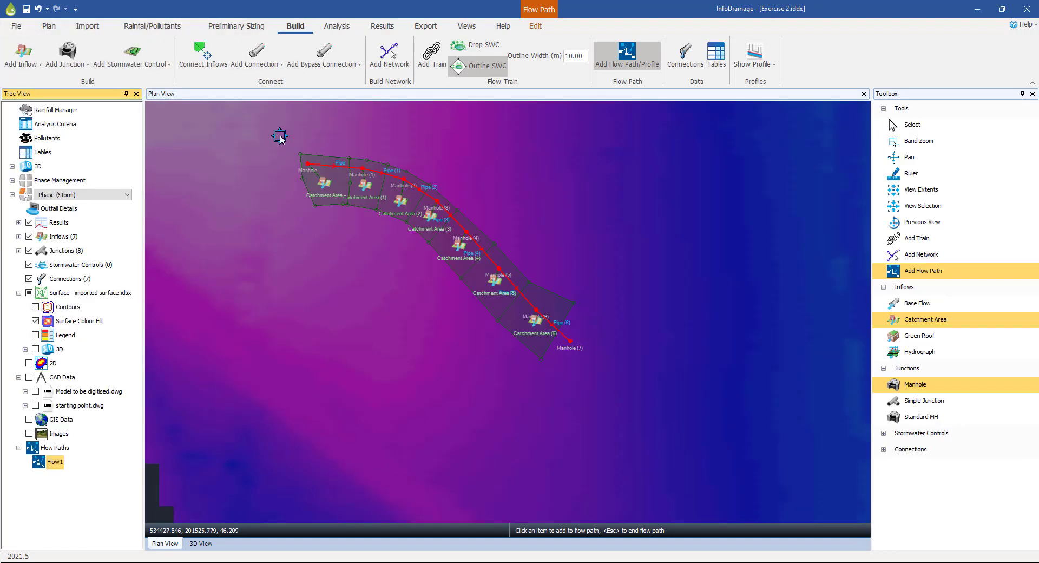
{"action": "left_click", "coordinate": [17, 26]}
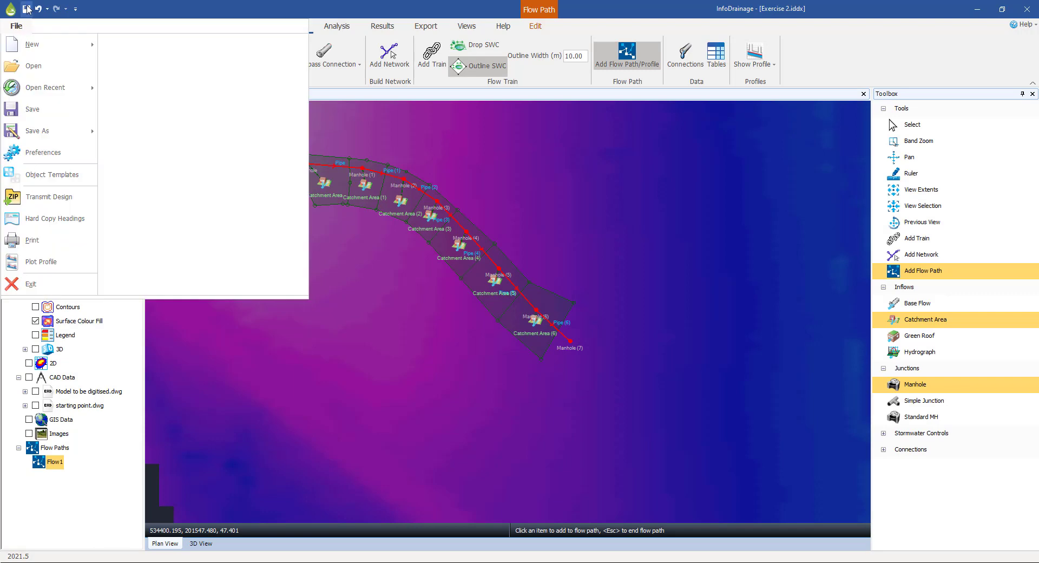
{"action": "left_click", "coordinate": [26, 9]}
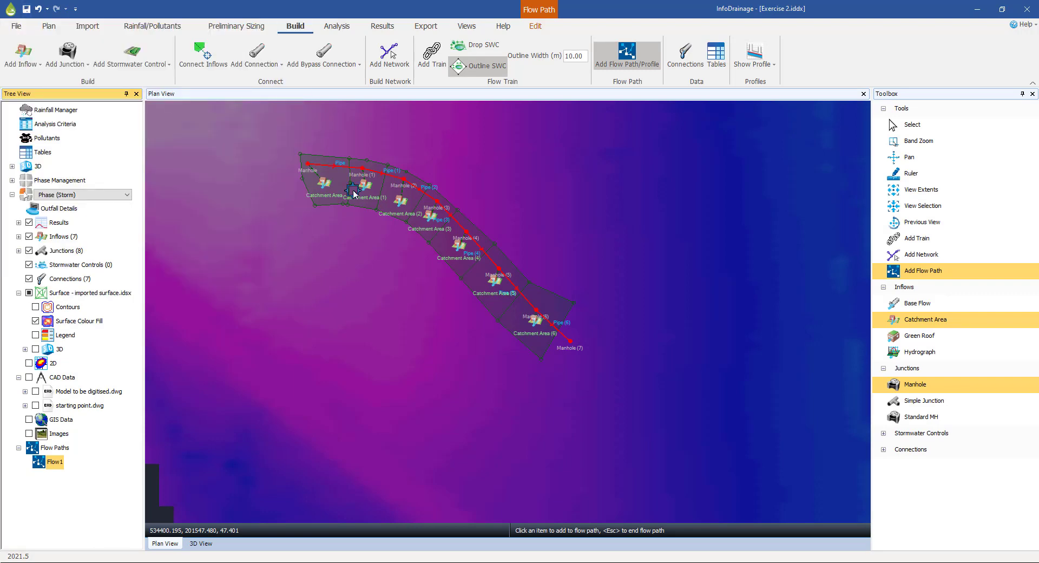